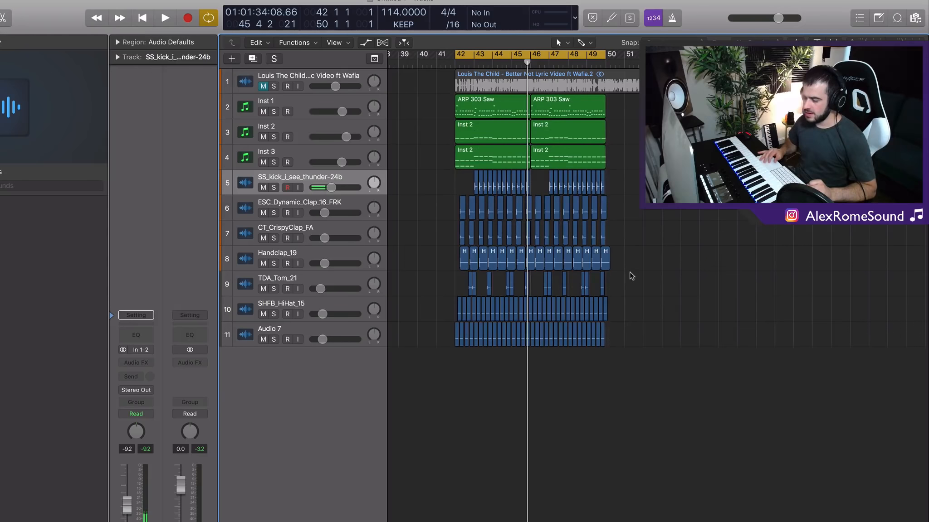
Play the full arrangement inside the cycle range of bars 42 to 50
key(space)
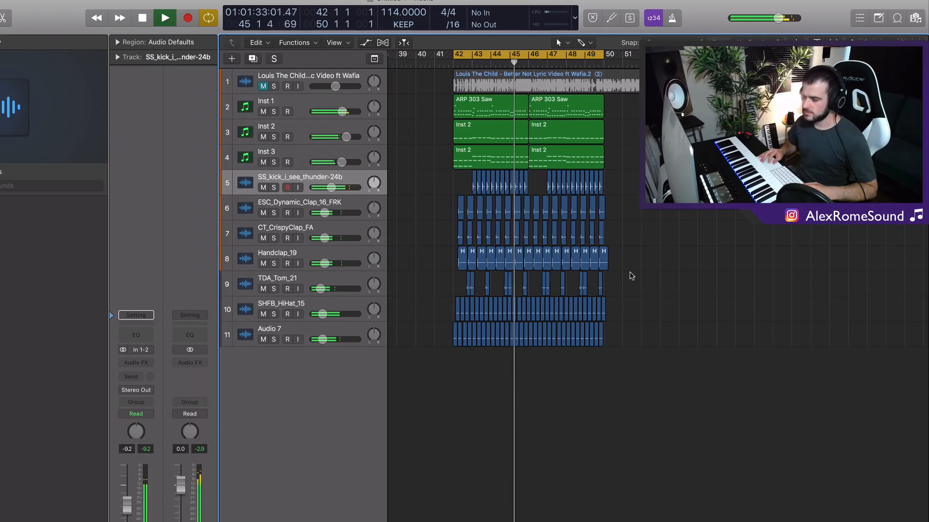
key(space)
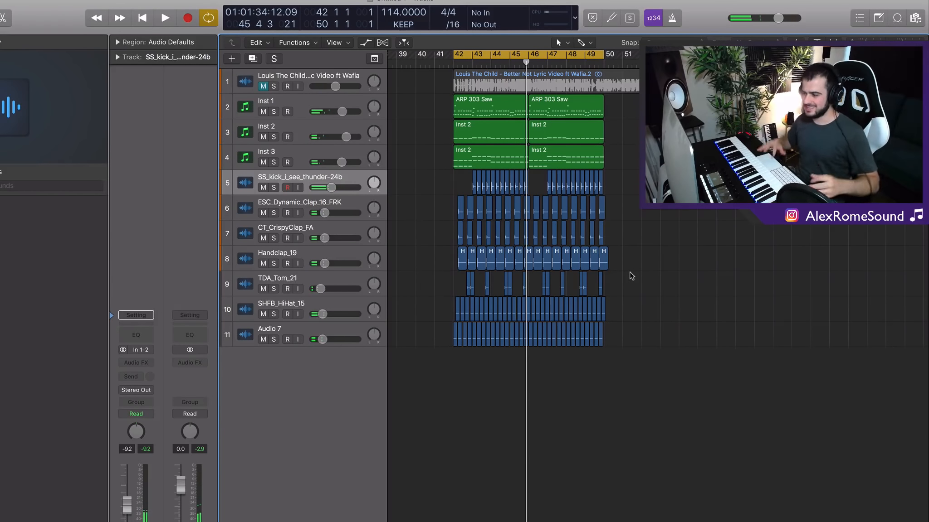
Select all instrument and drum regions and move them out of bars 42 to 50 to start at bar 99, without the reference audio
drag(676, 367, 391, 109)
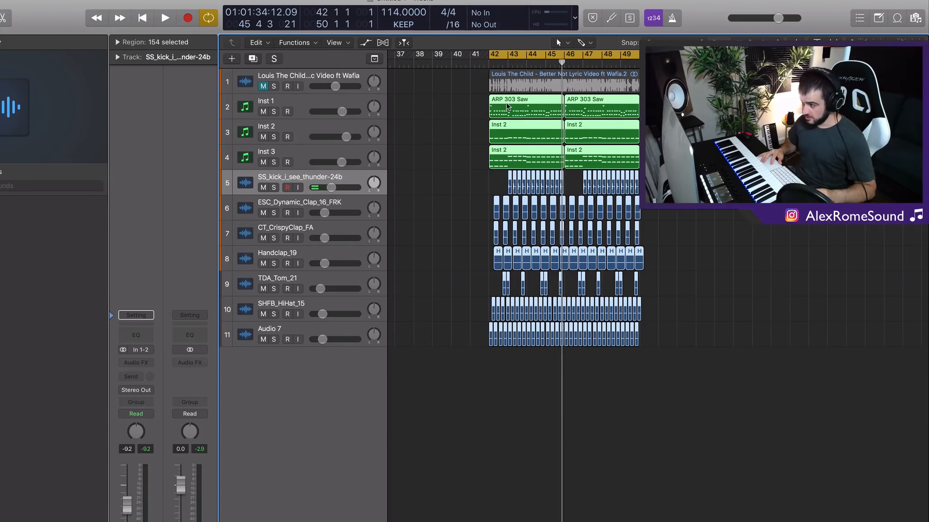
drag(507, 106, 789, 106)
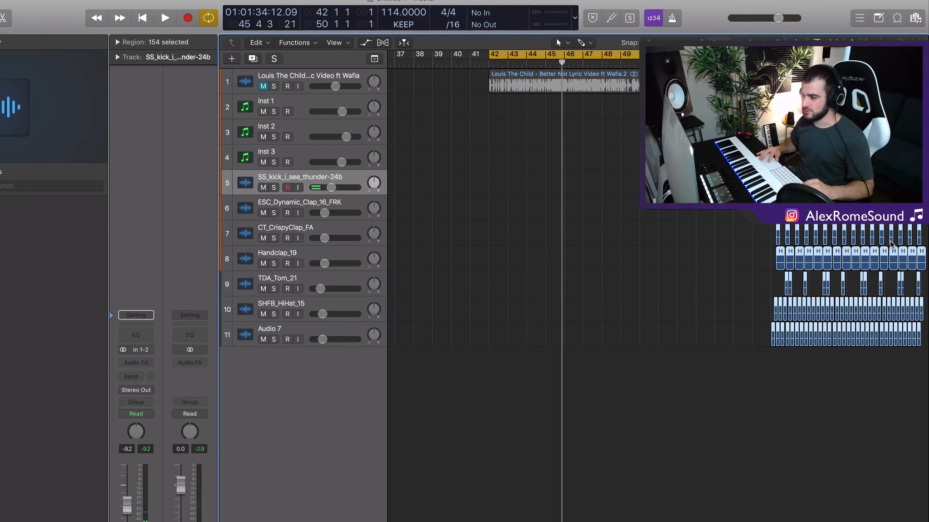
scroll(708, 219, down, 6)
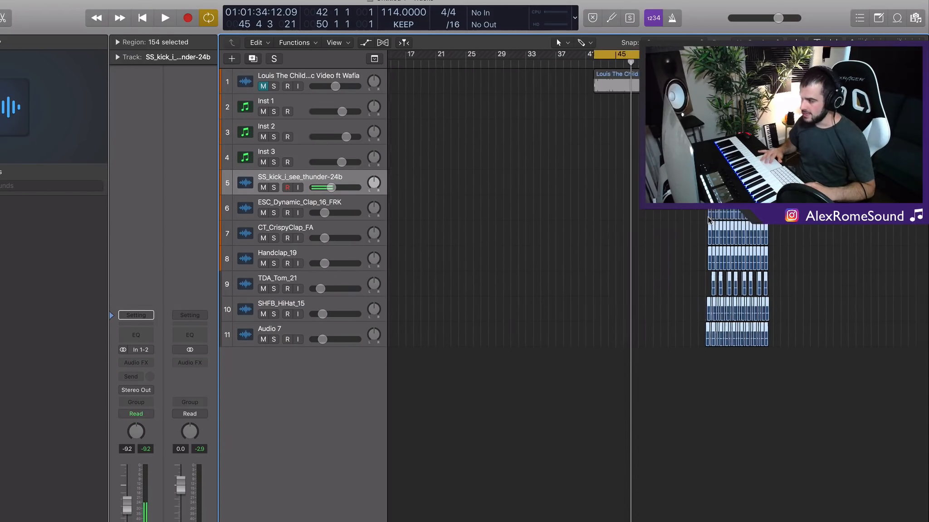
scroll(709, 218, right, 5)
drag(667, 349, 903, 108)
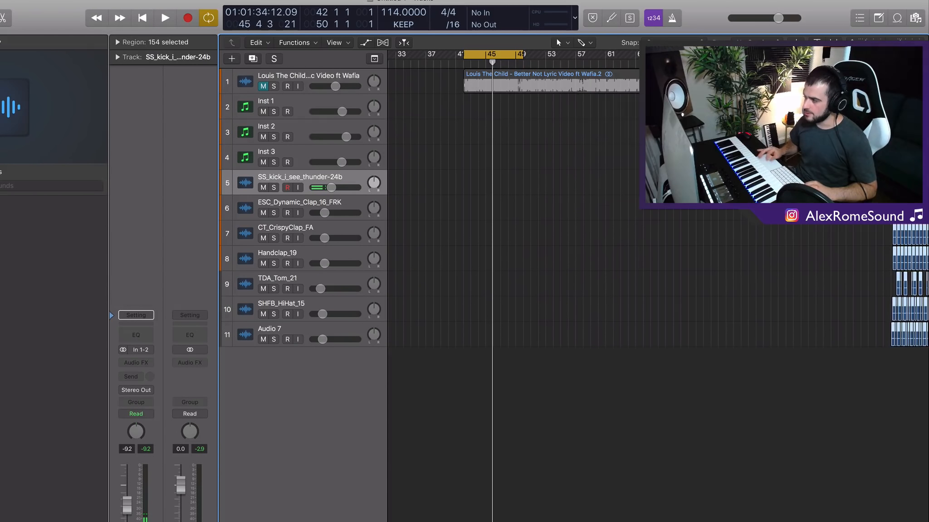
click(531, 129)
scroll(497, 127, up, 5)
scroll(498, 127, left, 2)
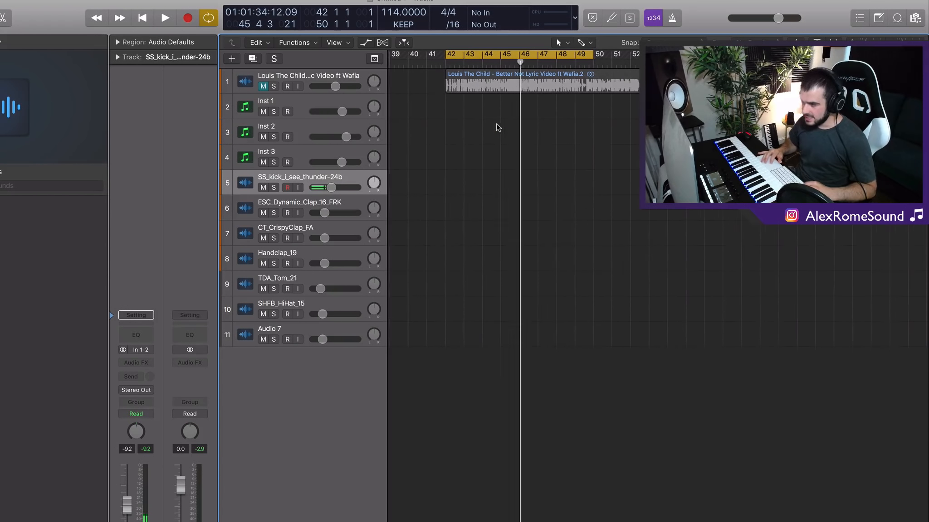
Look through the instrument tracks Inst 1, Inst 2 and Inst 3 and the Audio 7 track
click(303, 104)
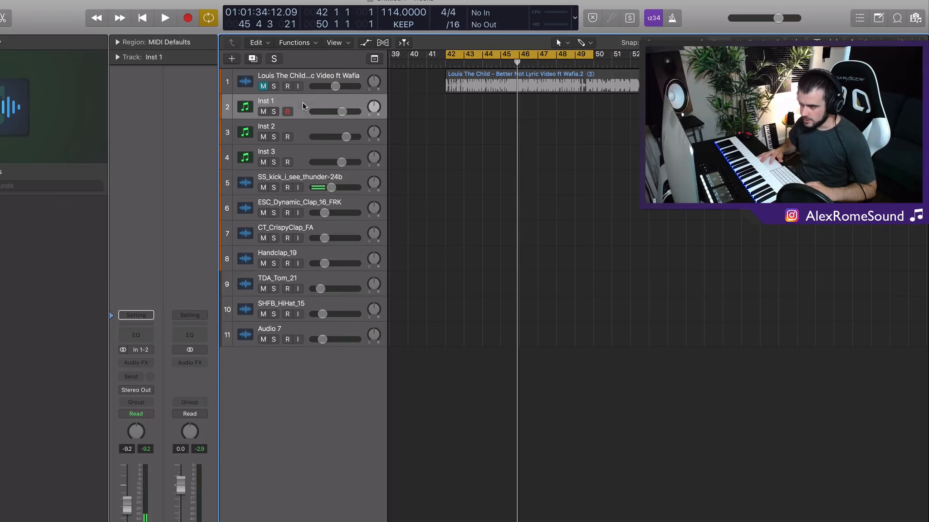
click(301, 126)
click(300, 155)
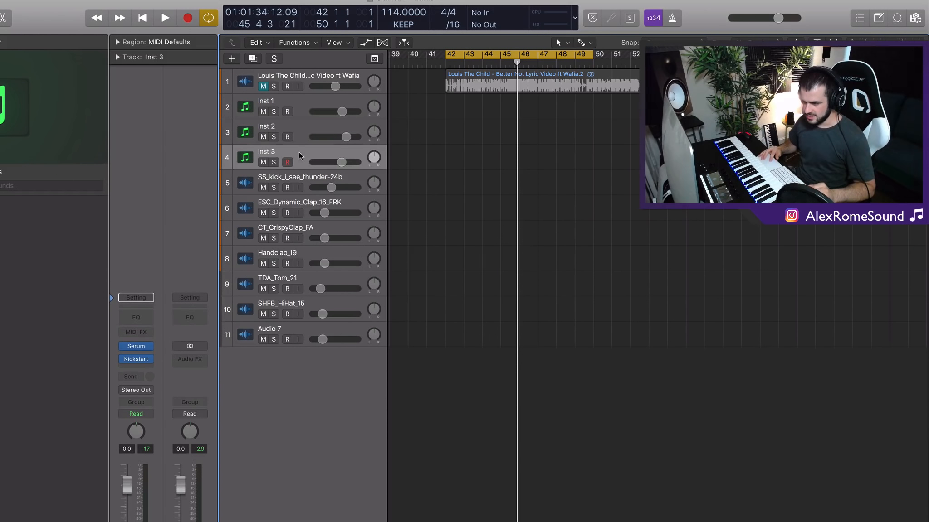
click(315, 341)
click(312, 182)
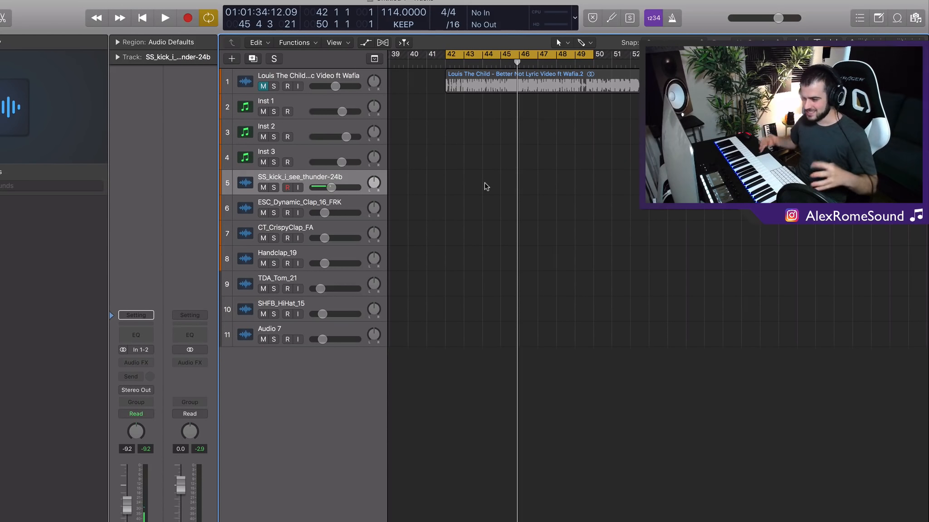
super+click(457, 173)
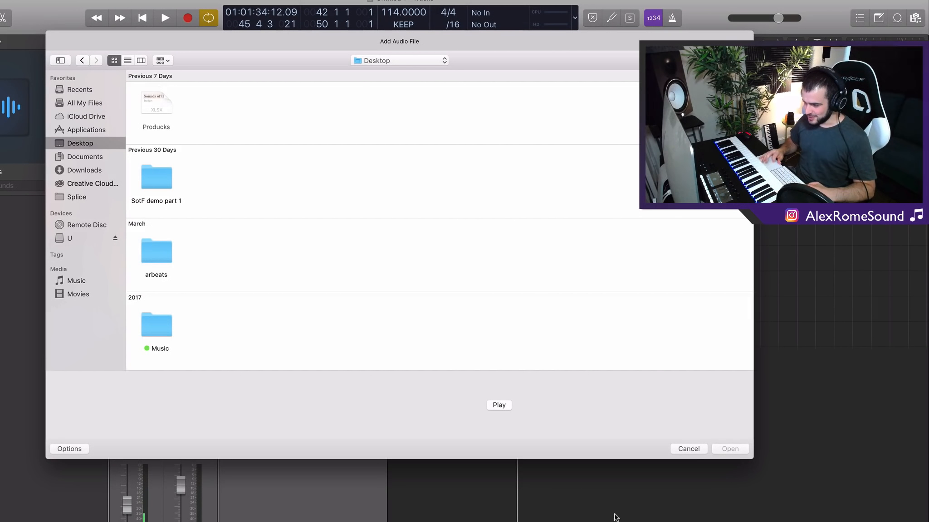
click(697, 451)
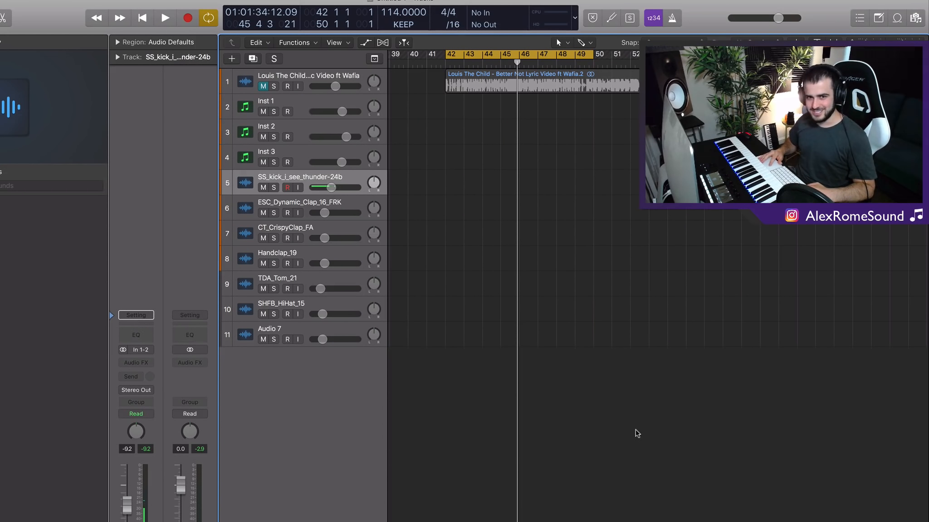
Create an empty MIDI region on the Inst 3 track spanning bars 42 to 50 and open the piano roll
click(313, 155)
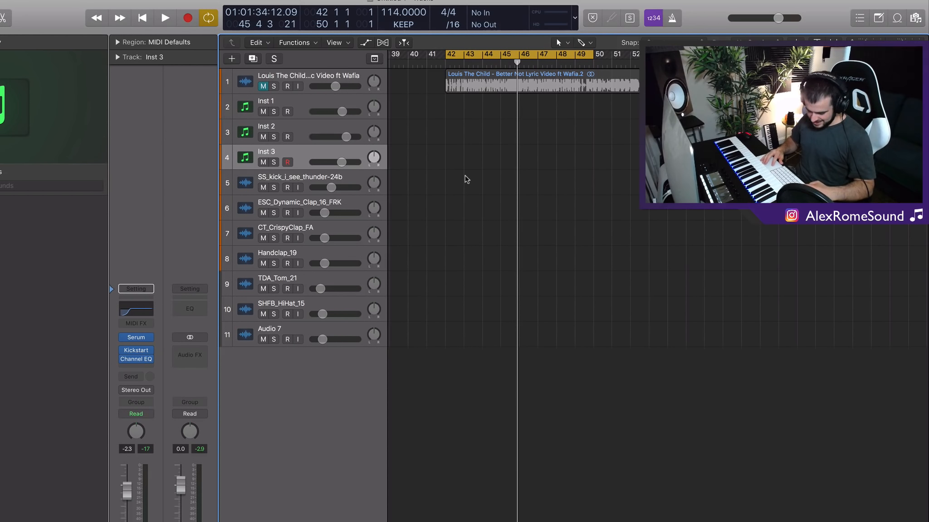
click(454, 159)
drag(459, 163, 516, 162)
key(super+Right)
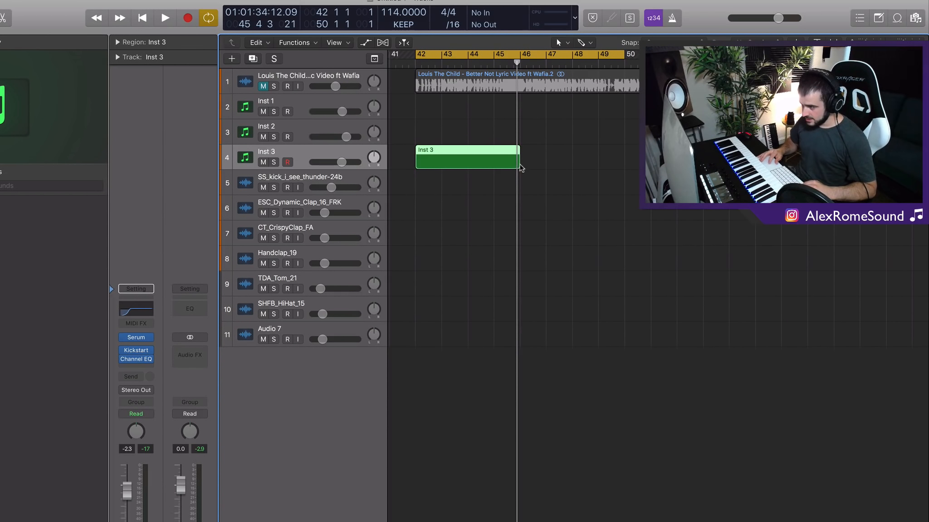
drag(519, 167, 623, 168)
key(p)
click(426, 189)
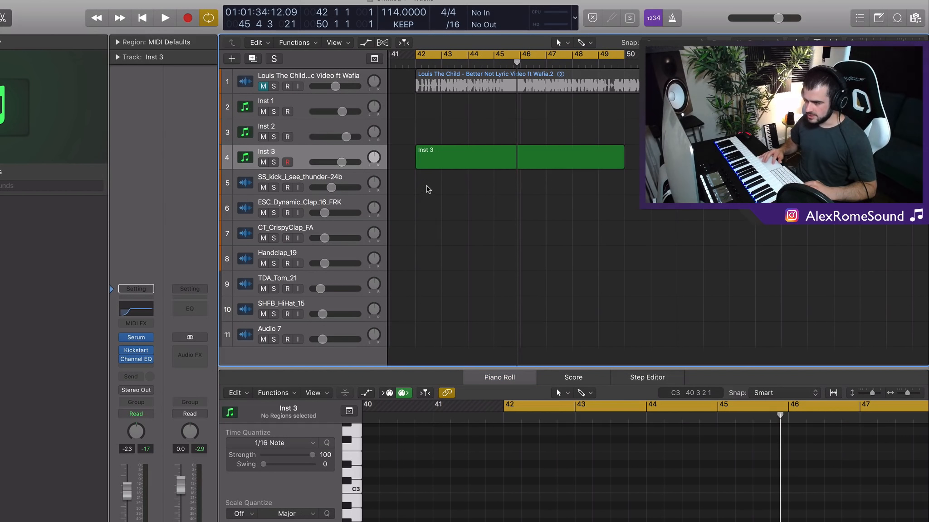
Move the empty MIDI region from the Inst 3 track to the Inst 1 track, starting at bar 42
drag(443, 166, 443, 109)
scroll(565, 141, left, 3)
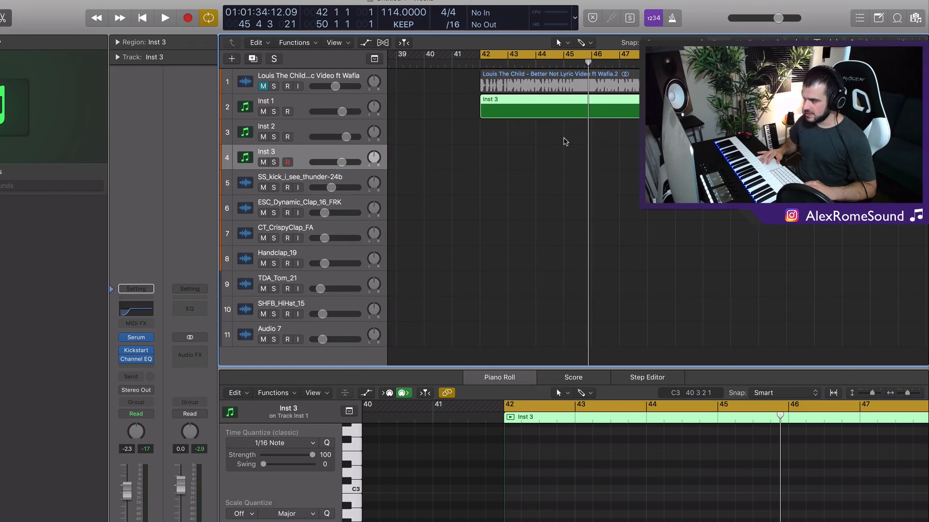
scroll(564, 142, right, 1)
scroll(565, 141, right, 1)
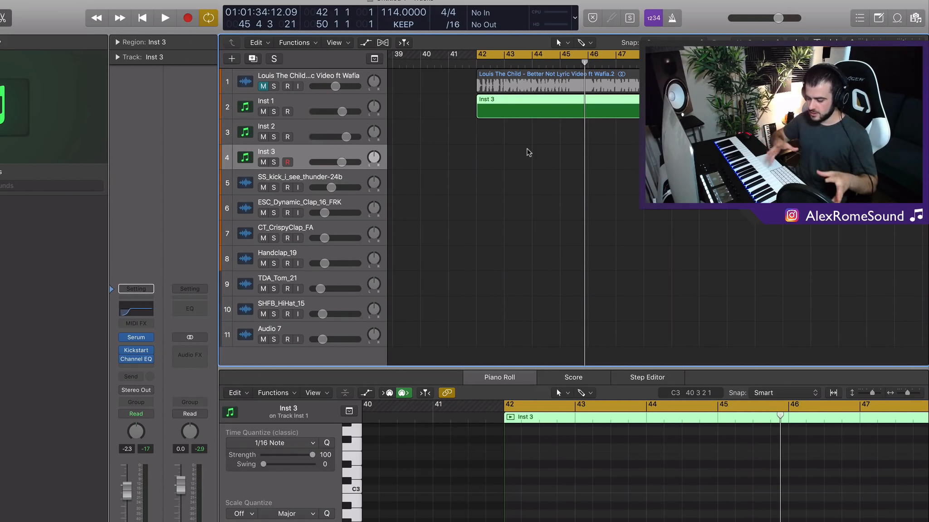
drag(452, 114, 510, 114)
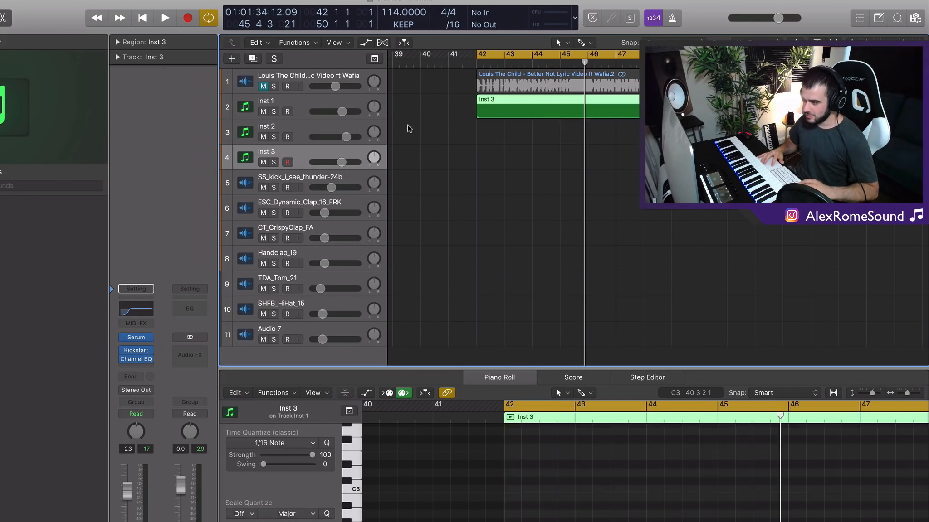
drag(404, 125, 530, 112)
click(502, 137)
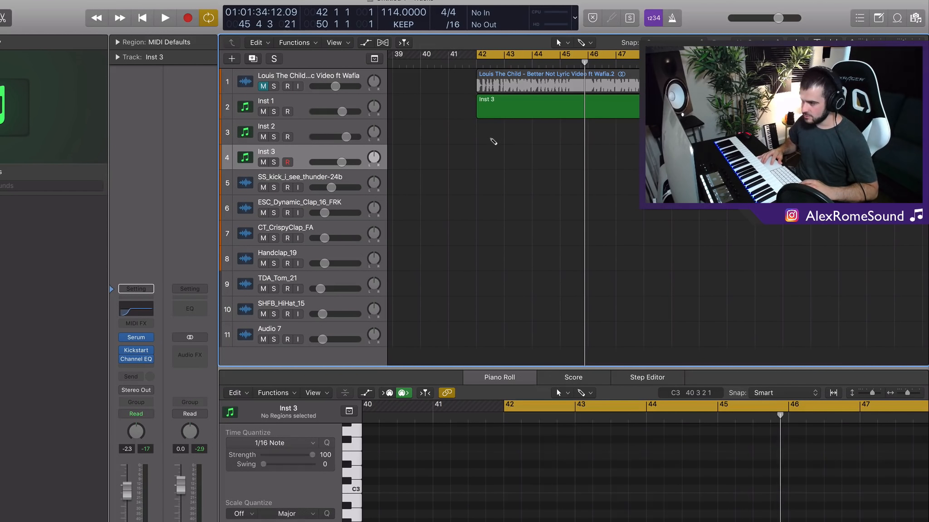
Select the empty region on the Inst 1 track and enlarge the piano roll editor
click(517, 103)
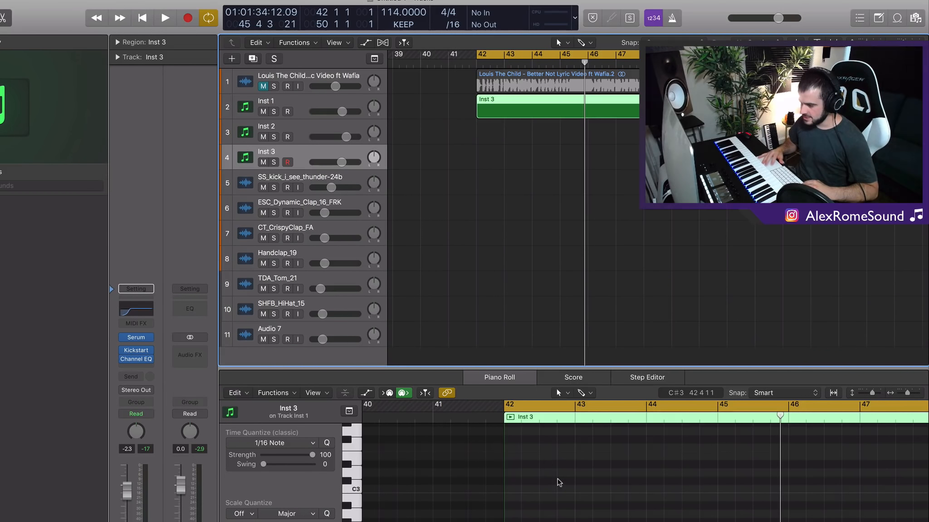
scroll(558, 482, up, 4)
drag(504, 369, 352, 169)
Select the Inst 1 track and inspect the settings of its Serum synth
click(298, 104)
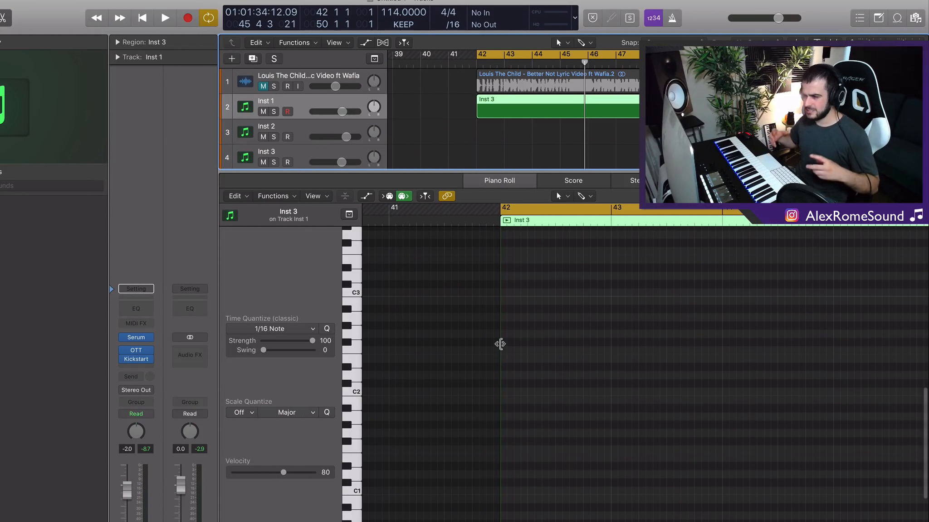
click(138, 338)
drag(188, 30, 312, 30)
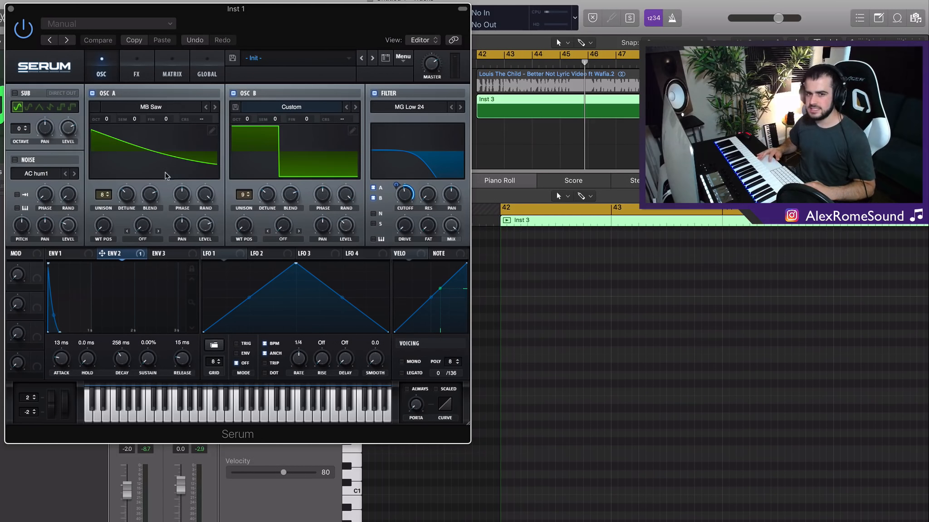
click(11, 9)
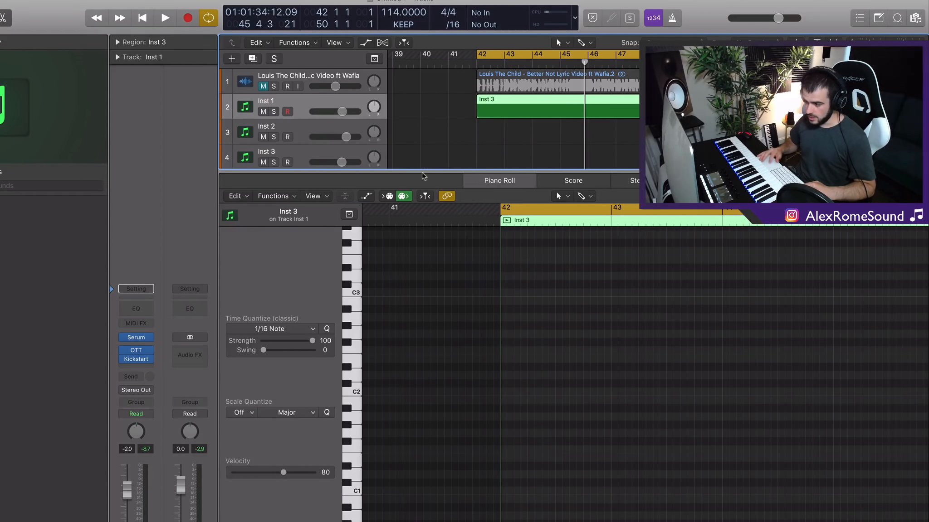
Solo the Inst 1 track and play its original ARP 303 Saw part with the cycle range set to bars 99 to 104
click(563, 269)
scroll(565, 270, right, 3)
scroll(565, 271, up, 2)
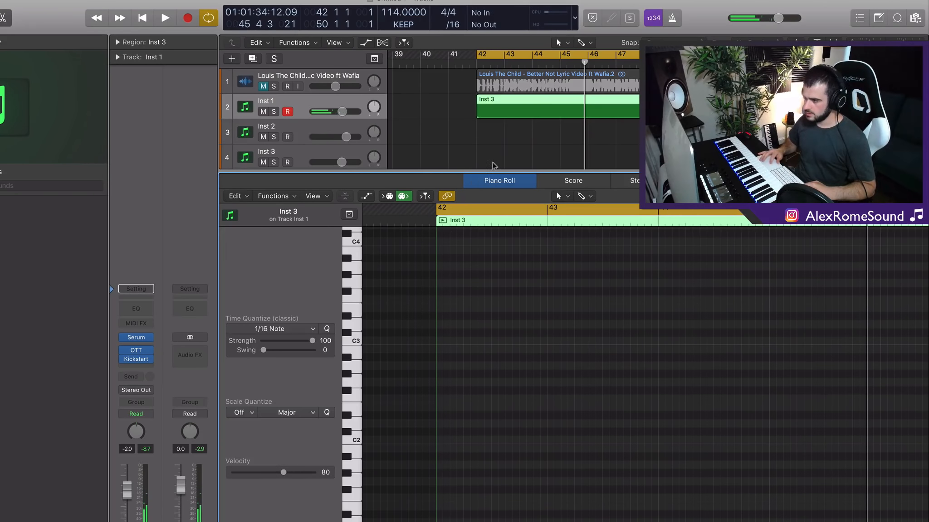
click(536, 112)
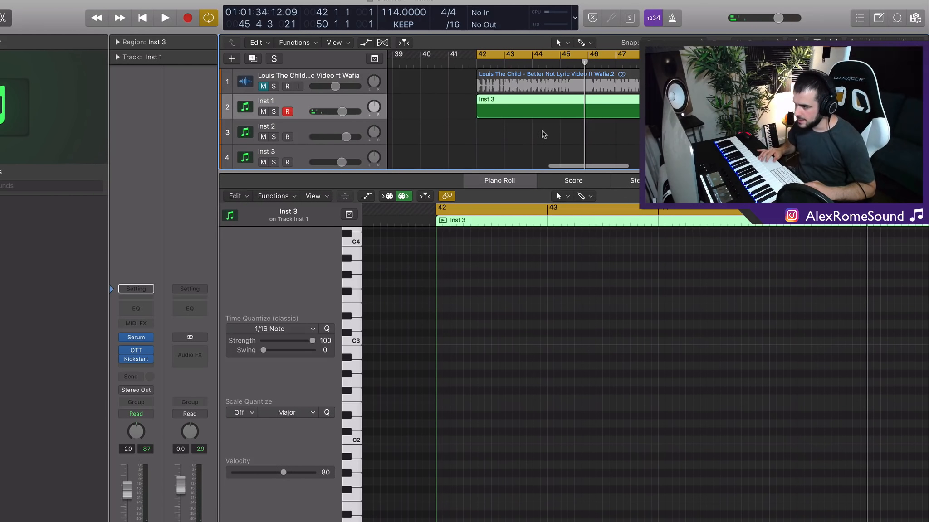
scroll(513, 109, right, 15)
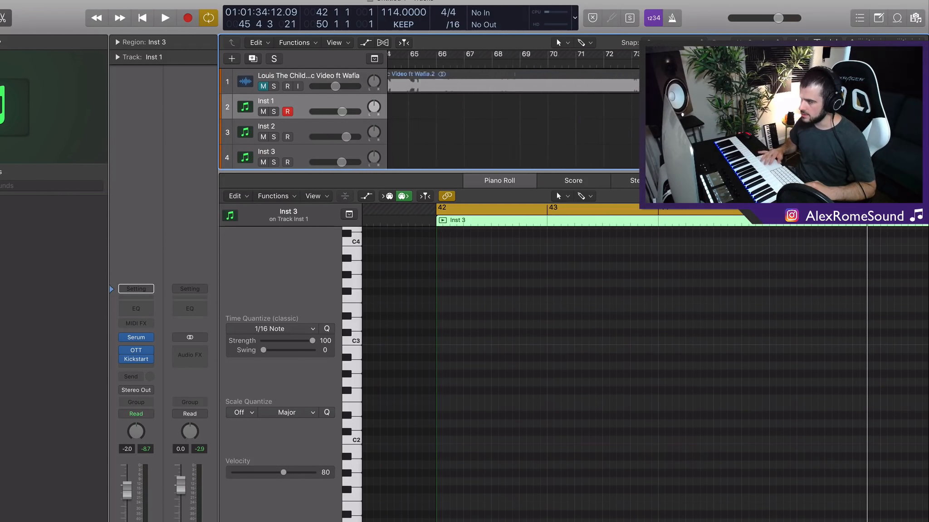
scroll(512, 109, left, 4)
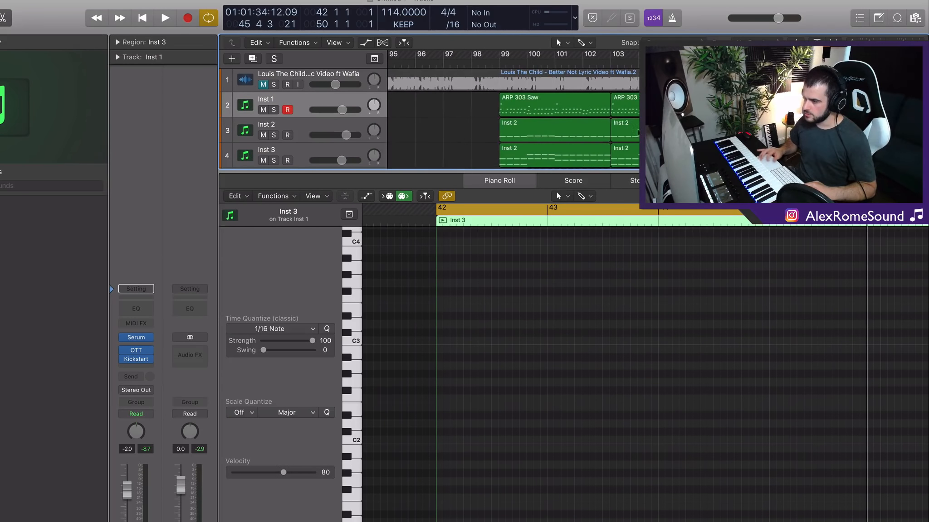
drag(501, 56, 632, 60)
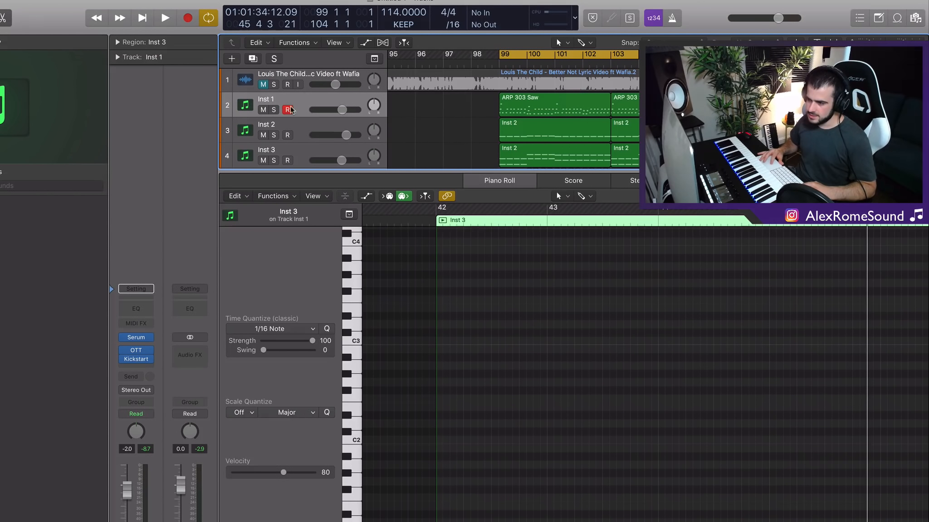
click(274, 109)
key(space)
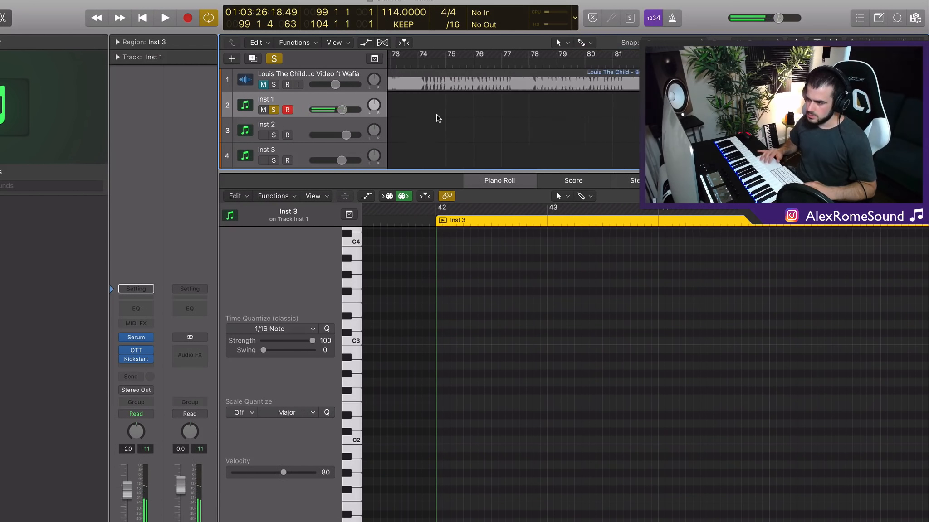
Set the cycle range to bars 42 to 50, over the new empty region
scroll(438, 118, left, 10)
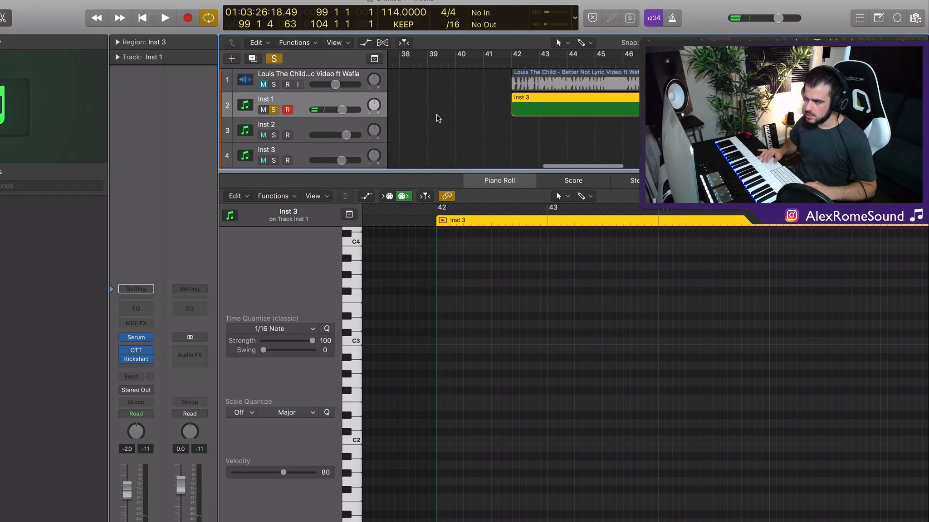
scroll(438, 118, right, 1)
drag(487, 56, 706, 56)
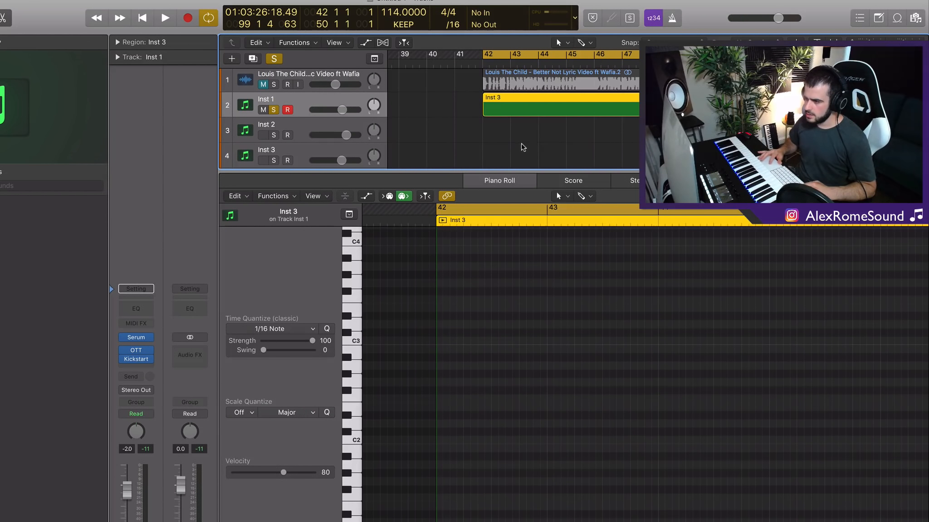
Draw a one-beat note at the start of bar 42 in the new region and set its pitch to E3
click(524, 104)
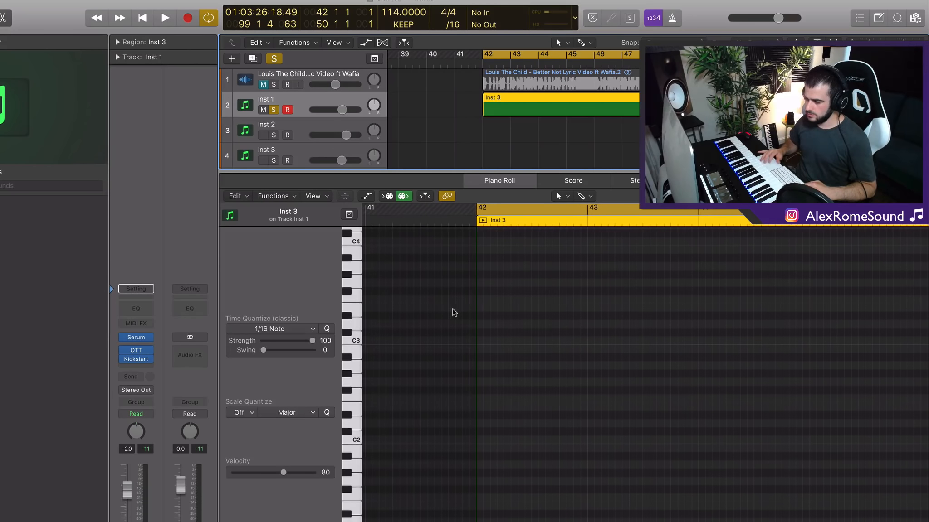
super+click(494, 365)
drag(494, 365, 485, 313)
scroll(488, 309, up, 1)
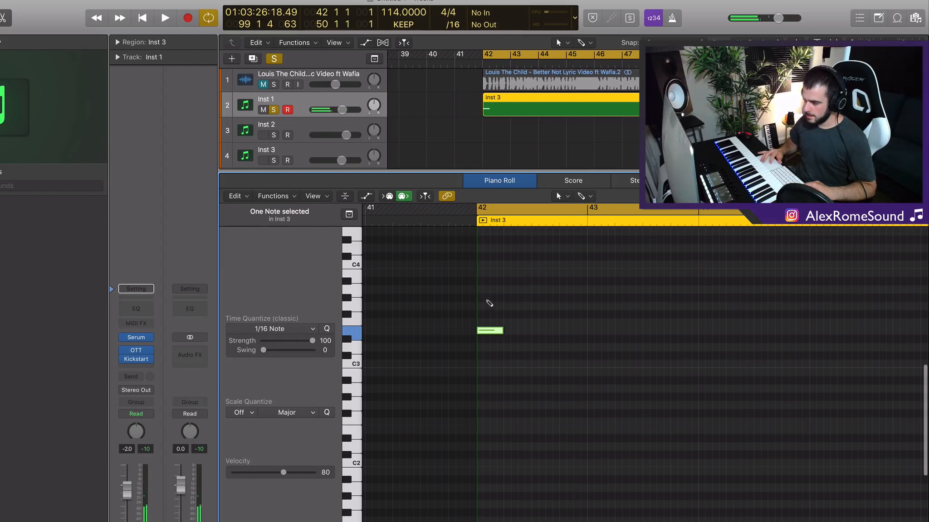
Add a one-beat G#3 note a sixteenth after the start of bar 42 and play the two notes
super+click(486, 299)
scroll(485, 298, up, 5)
click(504, 298)
key(space)
key(space)
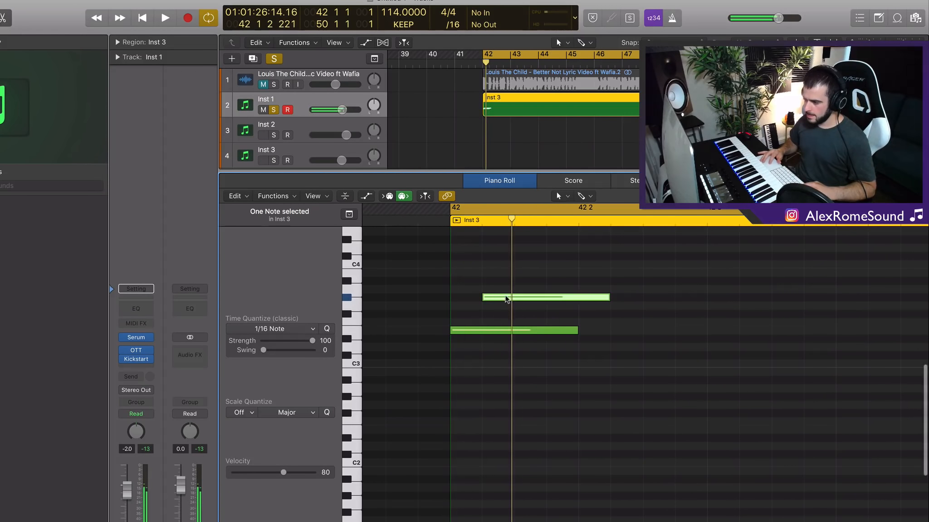
Raise the second note to D#4 and add a G#3 note starting slightly after the E3 note
mouse_move(506, 299)
mouse_down()
mouse_move(487, 297)
mouse_move(508, 282)
mouse_up()
scroll(483, 254, up, 2)
super+click(476, 300)
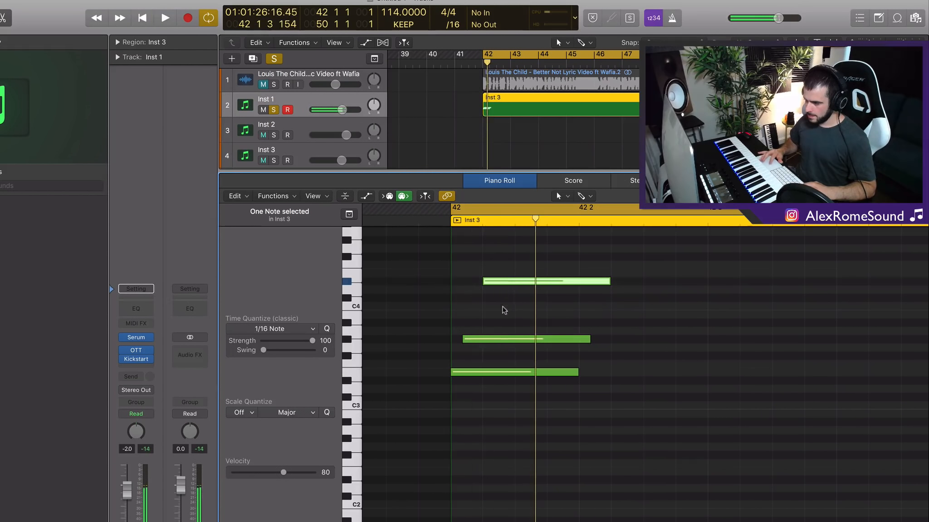
Shift the G#3 note in the opening chord slightly later and play the three staggered notes
drag(491, 339, 496, 340)
key(space)
key(space)
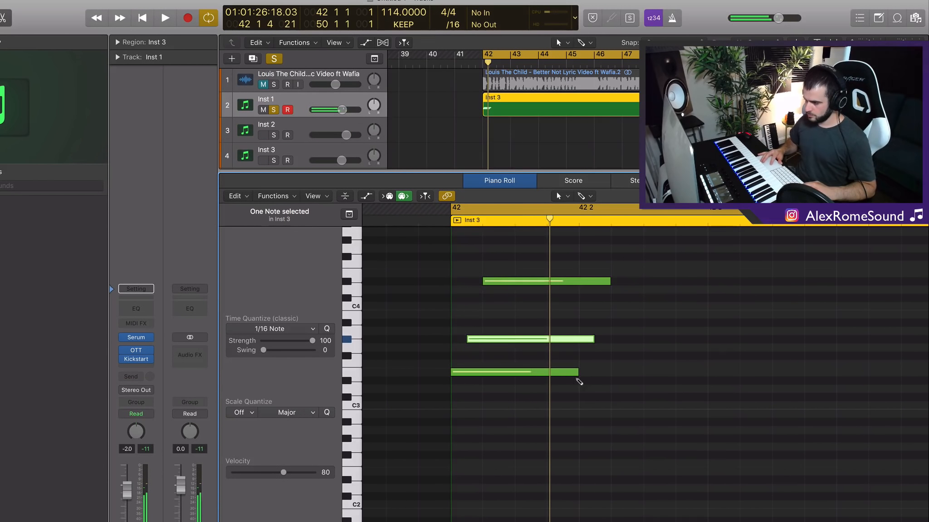
Shorten the three chord notes to about a third of a beat and add an E3 note half a beat into bar 42
drag(554, 383, 524, 282)
super+click(525, 372)
key(space)
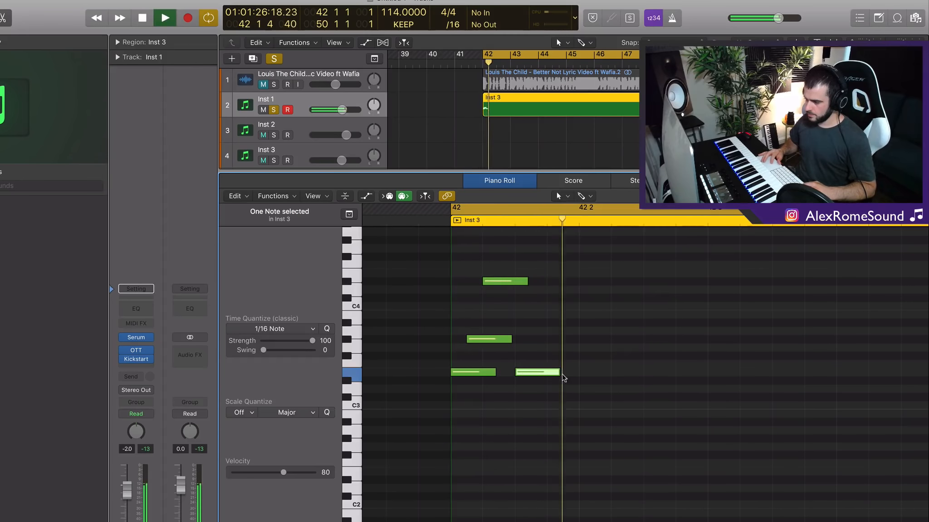
key(space)
Add an E3 note on beat 2 of bar 42 and a G#3 note at 42 2 1 143, and play the pattern
super+click(581, 373)
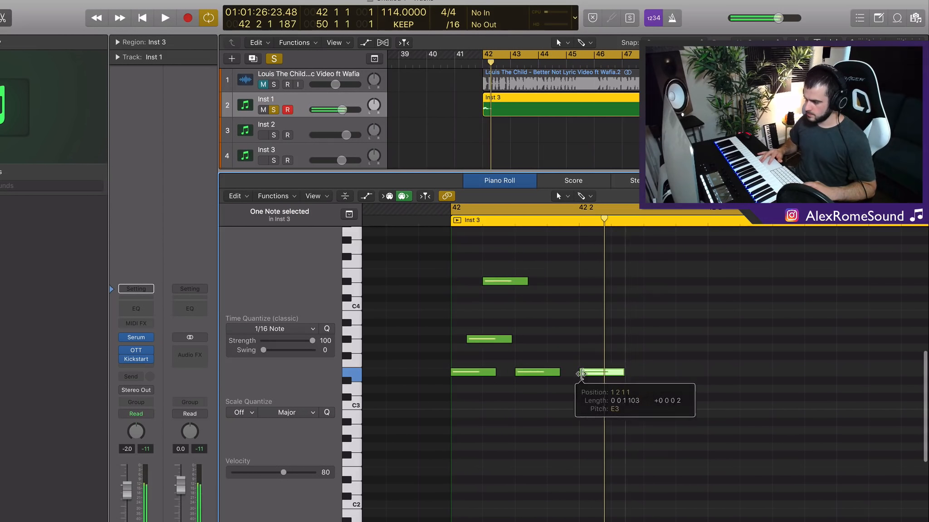
super+click(608, 326)
drag(608, 326, 618, 340)
key(space)
key(space)
key(space)
click(620, 340)
key(space)
key(space)
key(space)
key(space)
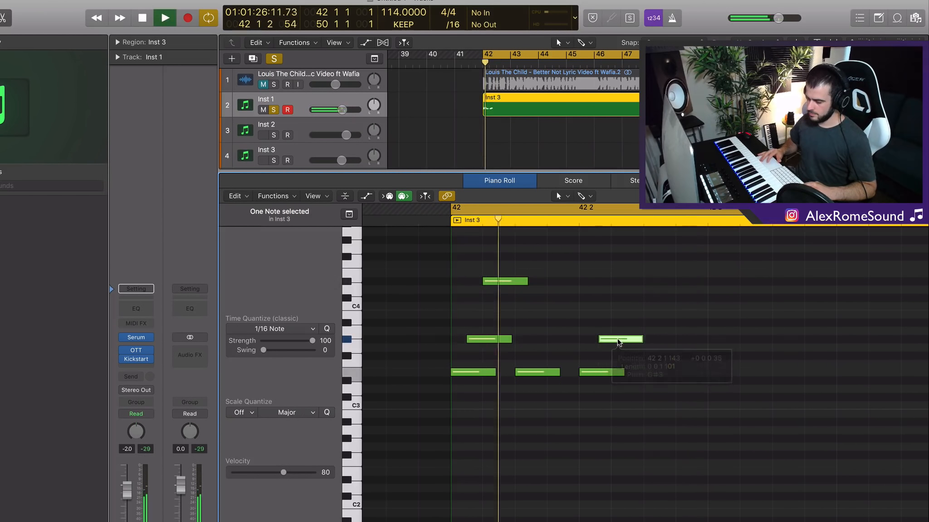
key(space)
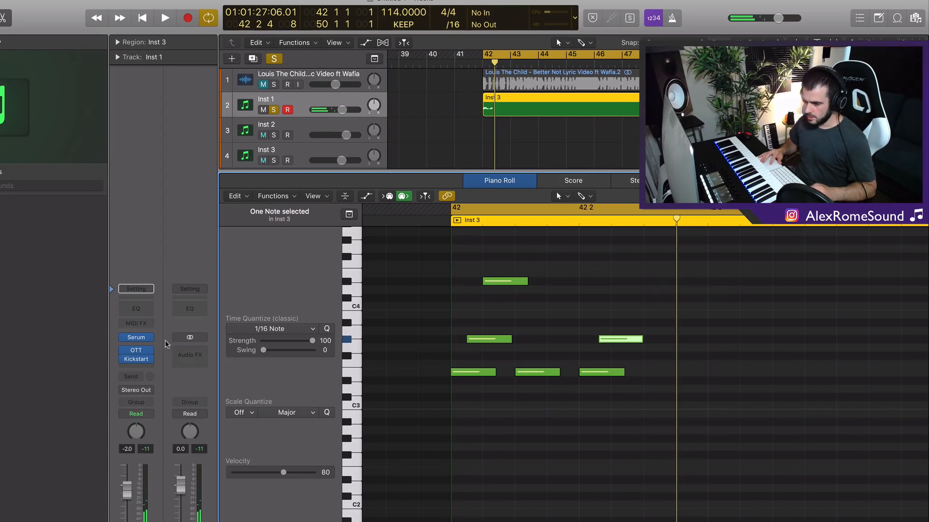
Open Inst 1's Serum and redraw oscillator B's wavetable as a pulse that drops after three of eight grid divisions
click(138, 338)
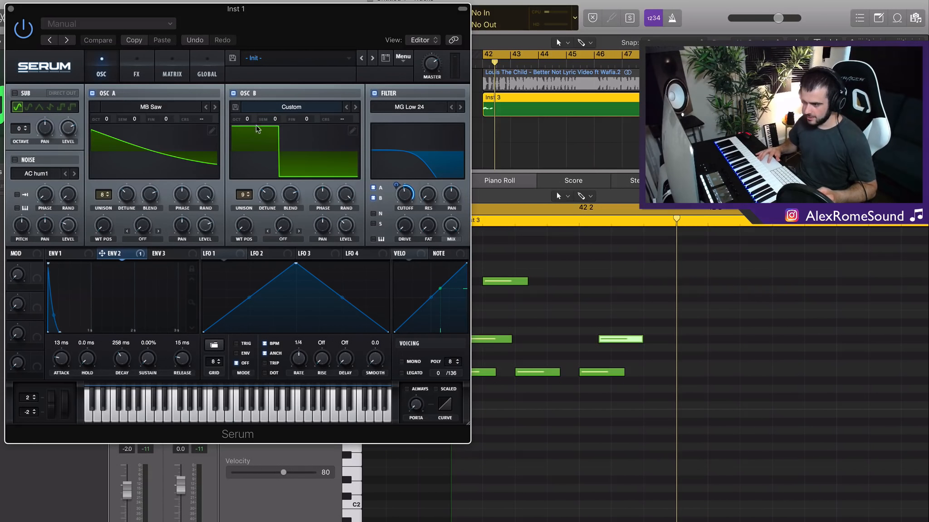
click(352, 131)
click(203, 184)
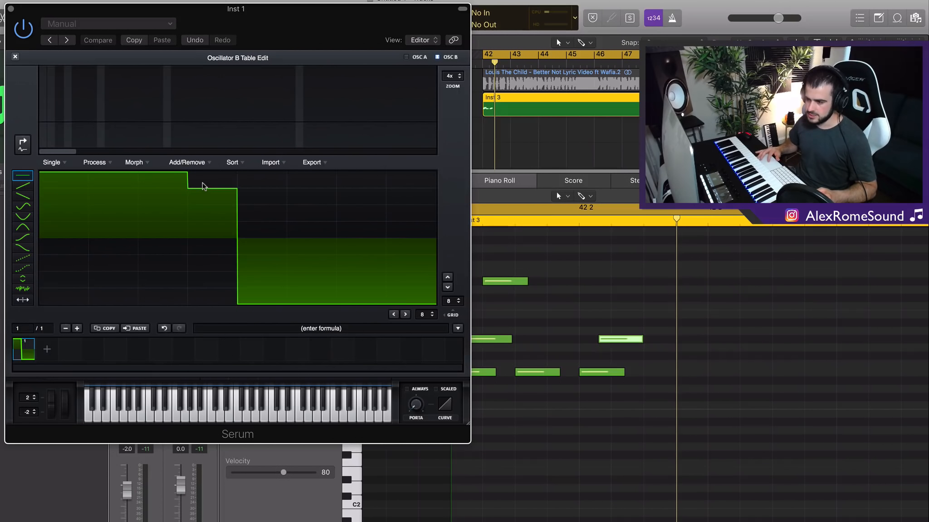
drag(210, 181, 219, 366)
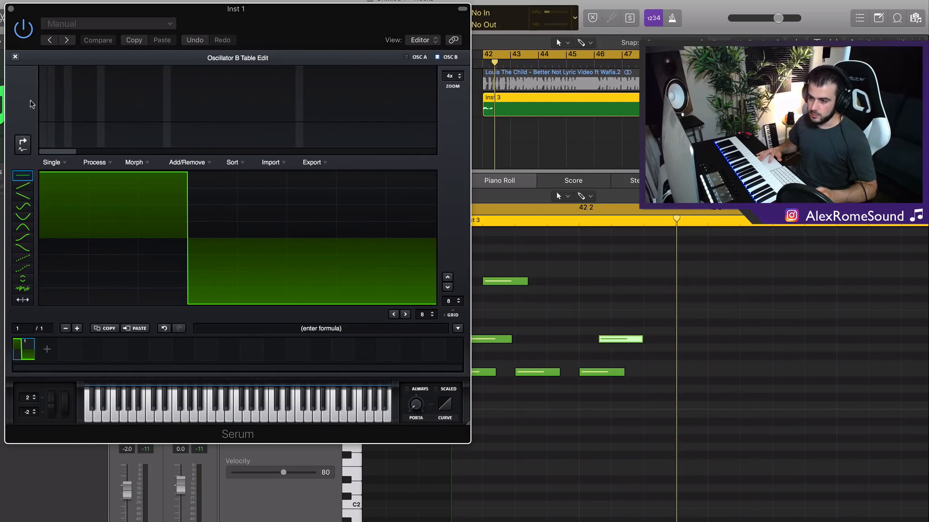
click(16, 57)
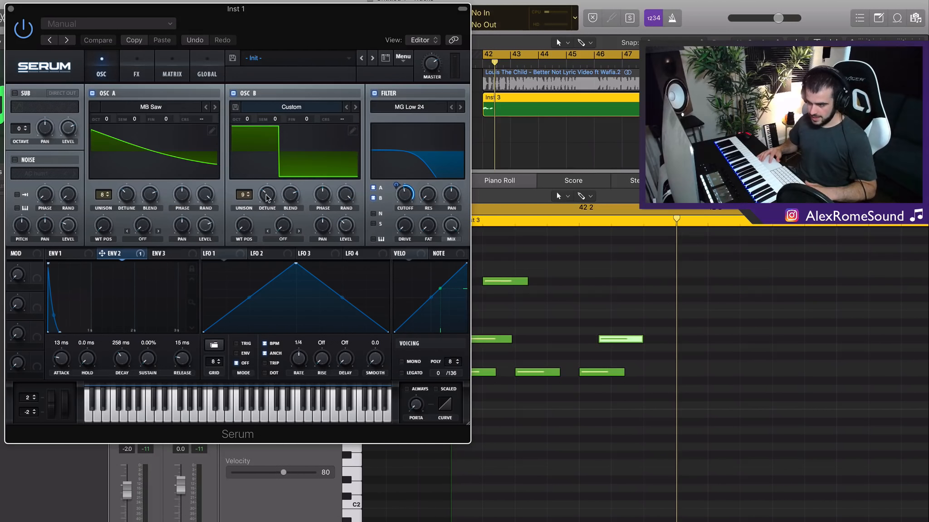
Fine-tune the detune of Serum's oscillators A and B and close the plug-in window
drag(266, 196, 267, 196)
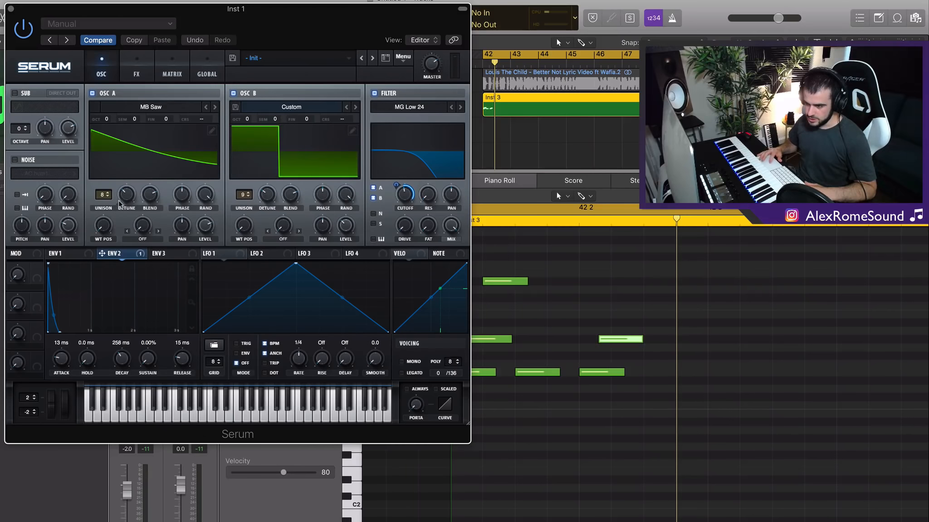
drag(124, 199, 123, 199)
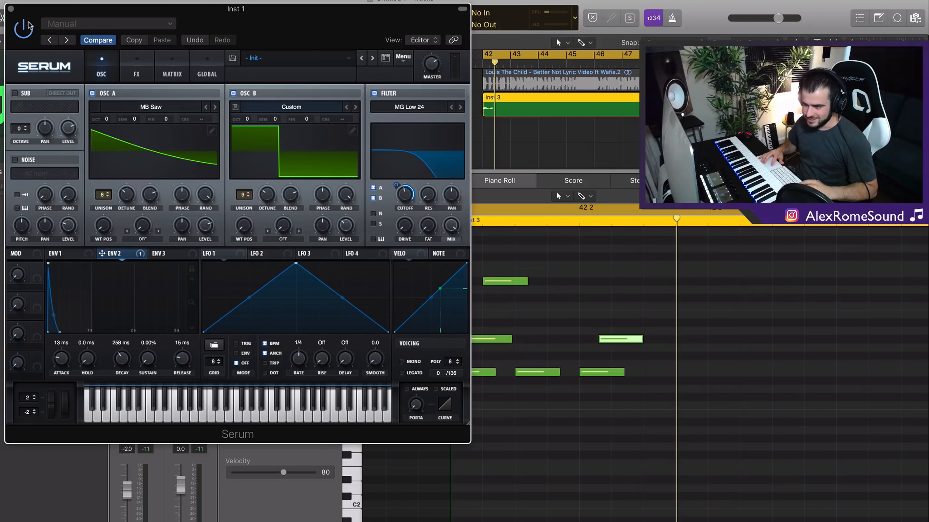
drag(130, 199, 130, 211)
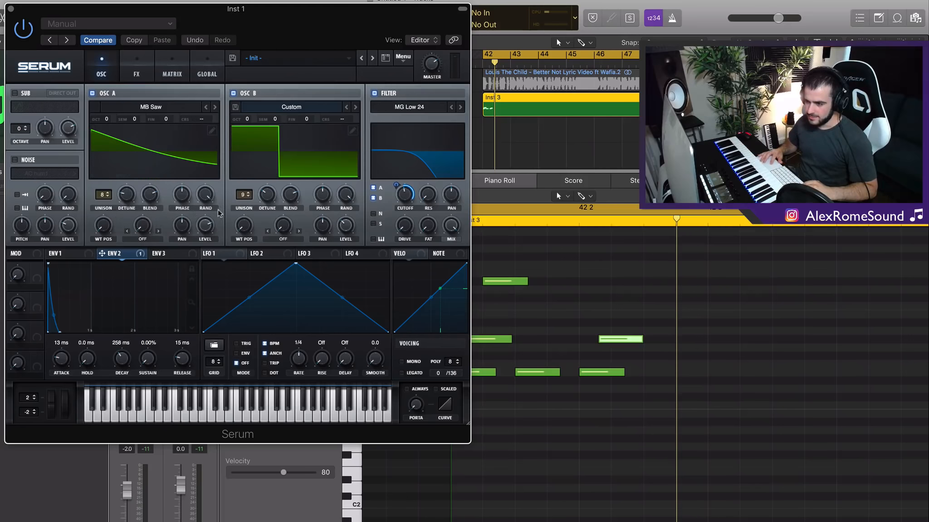
drag(261, 201, 262, 214)
drag(127, 199, 129, 184)
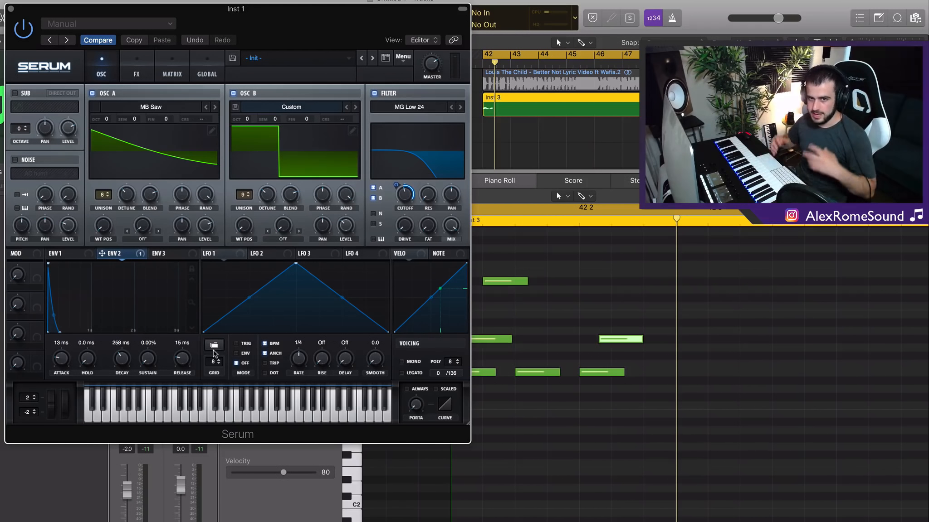
click(10, 9)
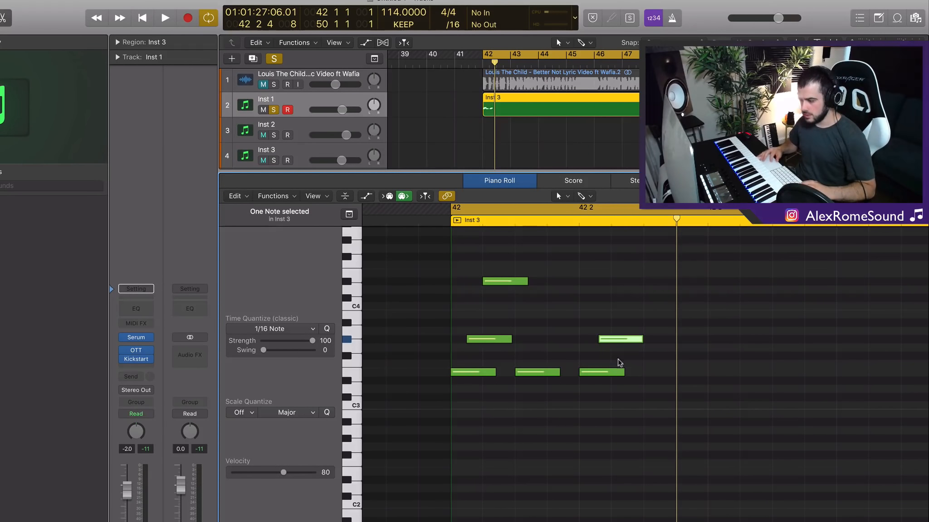
Repeat the E3 and G#3 pair at beat 2 of bar 42 and place the copy half a beat after it
drag(624, 399, 599, 288)
key(super+r)
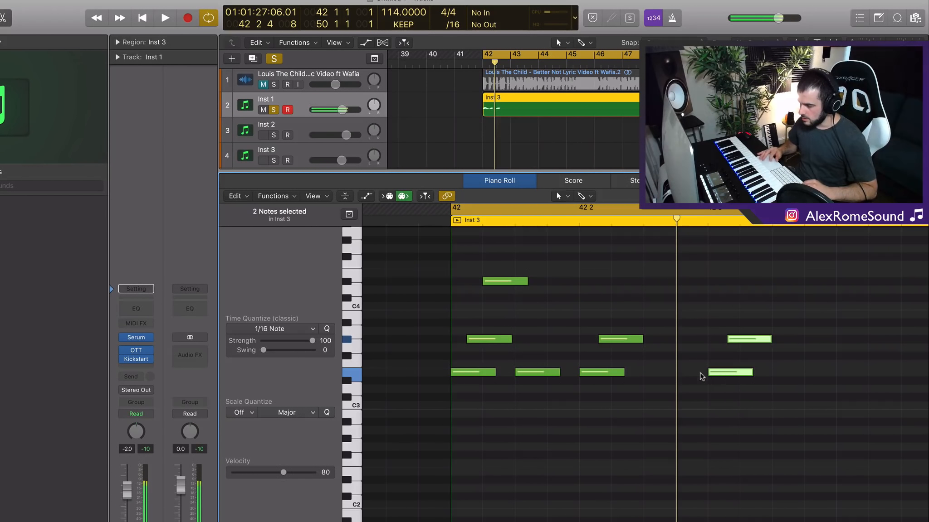
drag(721, 374, 665, 375)
Repeat the two E3 and G#3 pairs so four pairs run at half-beat intervals from beat 2 of bar 42
scroll(665, 376, right, 4)
click(583, 427)
drag(585, 431, 434, 317)
key(super+r)
drag(657, 375, 469, 312)
key(super+Left)
key(super+Left)
key(super+Left)
click(558, 392)
key(space)
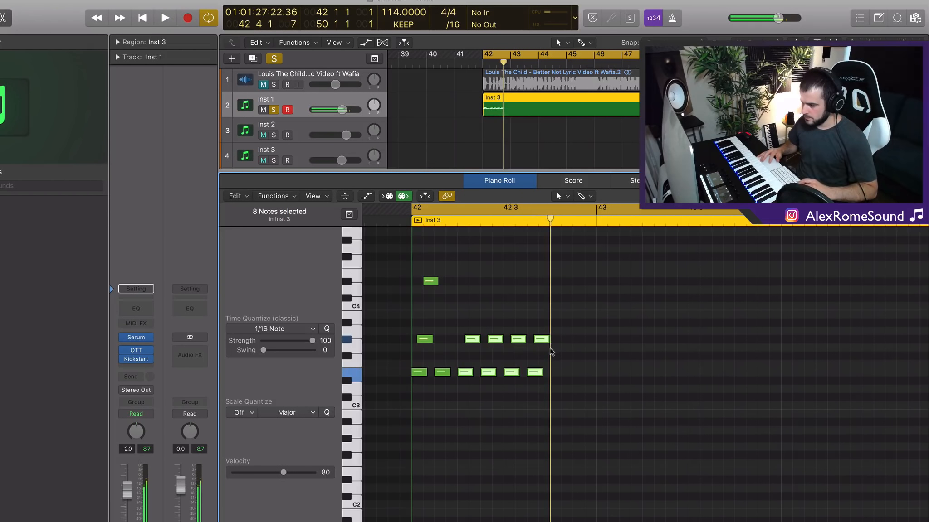
Repeat the four E3 and G#3 pairs, place the copies directly after them across bar 43, and play
key(super+r)
drag(644, 372, 552, 373)
key(space)
key(super+Right)
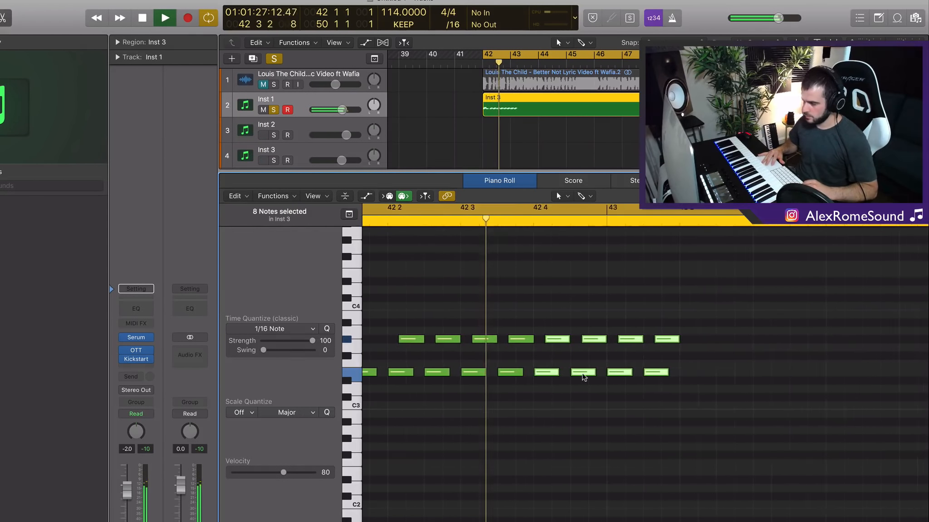
click(580, 360)
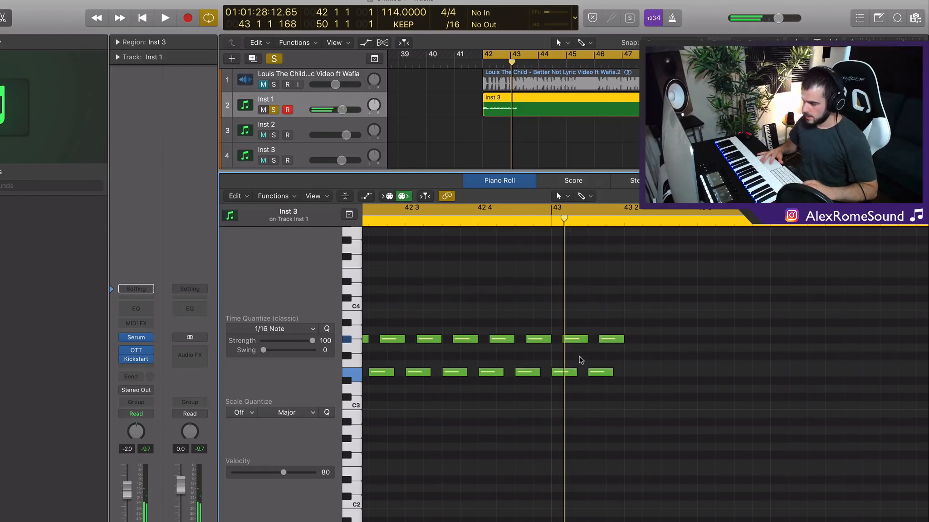
Lower the pair at the start of bar 43 to D#3 and F#3 and nudge the F#3 note slightly earlier
drag(567, 372, 569, 381)
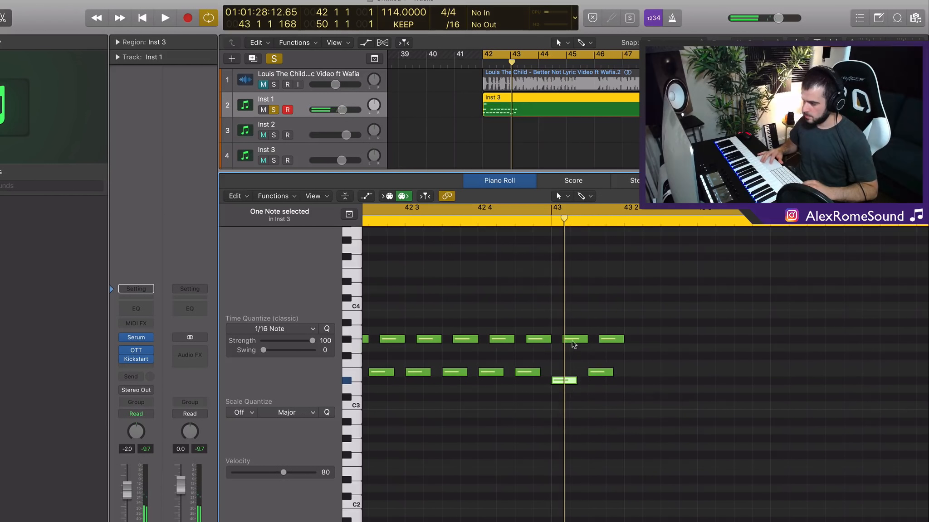
drag(574, 340, 574, 360)
key(space)
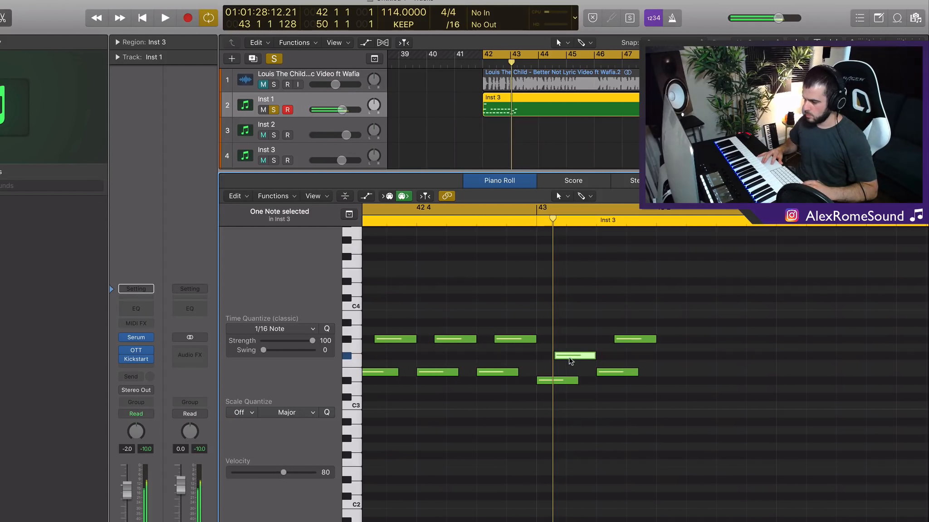
drag(570, 358, 567, 359)
Add a B3 note at 43 1 1 201 above the D#3 and F#3 notes and play the chord change
super+click(569, 316)
drag(572, 314, 569, 314)
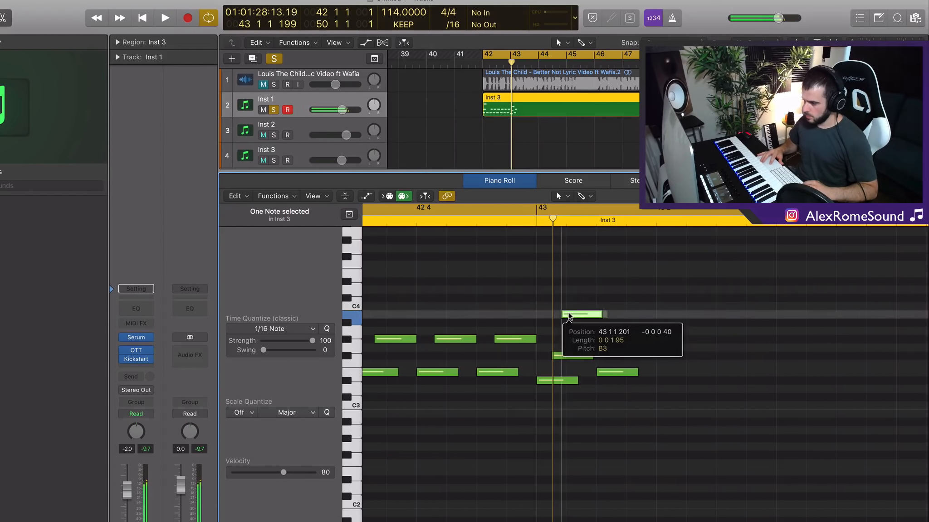
key(space)
key(super+Left)
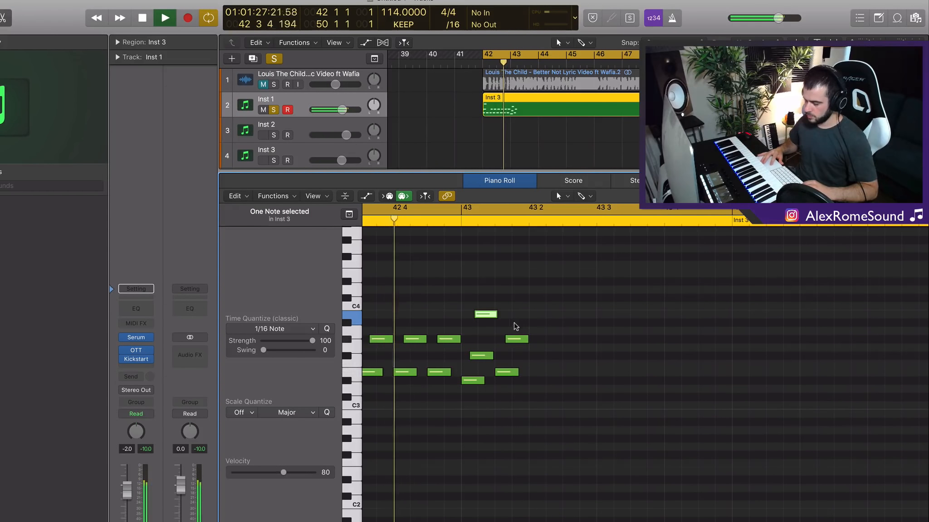
key(space)
Replace the E3 and G#3 pair following the bar 43 chord with a D#3 note half a beat into the bar
click(512, 320)
drag(512, 320, 499, 383)
key(Delete)
super+click(497, 383)
key(space)
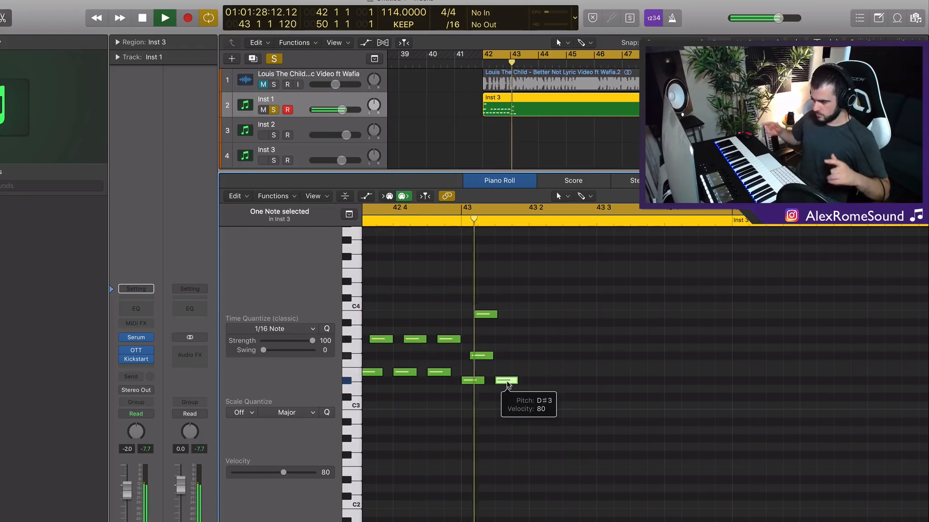
key(space)
Add a D#3 note on beat 2 of bar 43 with a G#3 note starting slightly after it
super+click(533, 382)
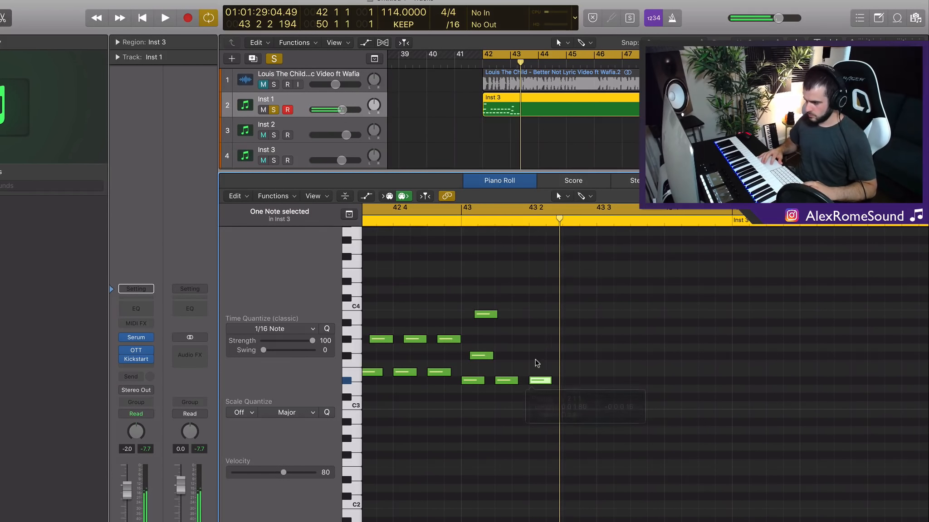
super+click(546, 341)
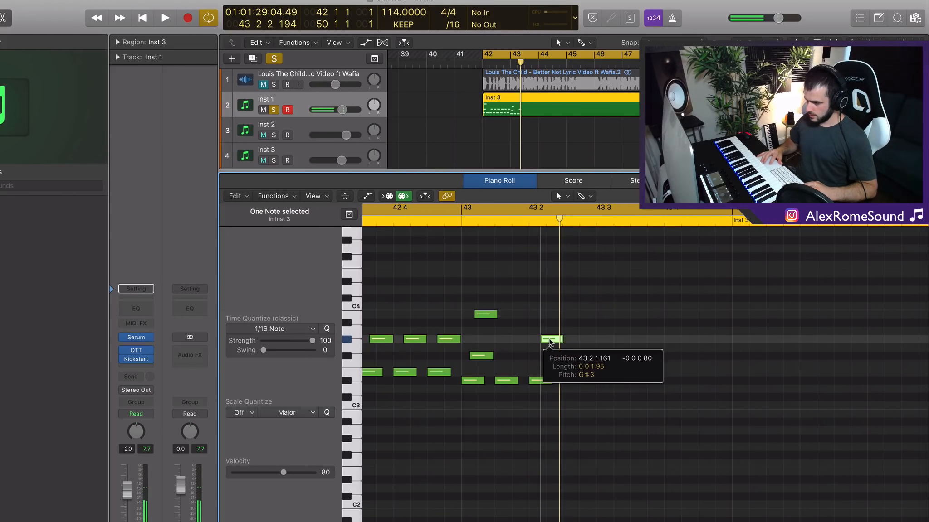
shift+click(508, 381)
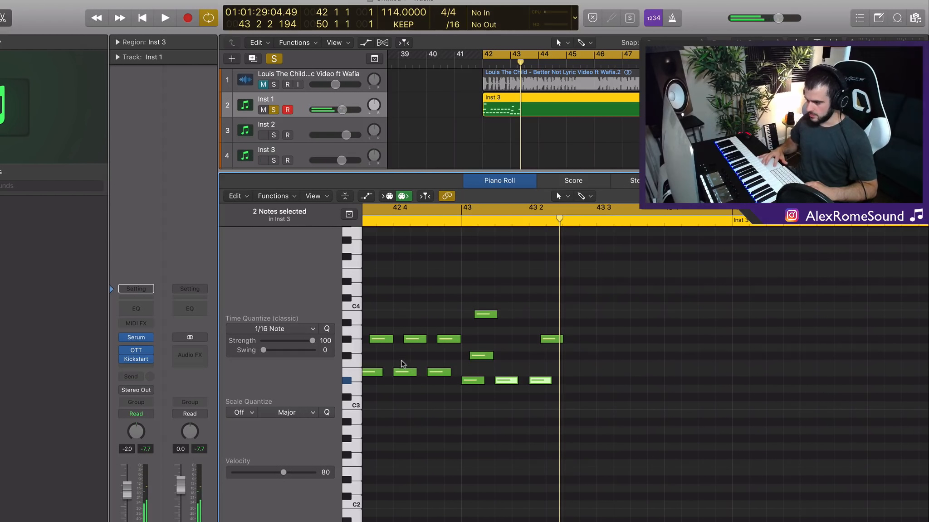
drag(401, 361, 467, 391)
drag(594, 385, 520, 385)
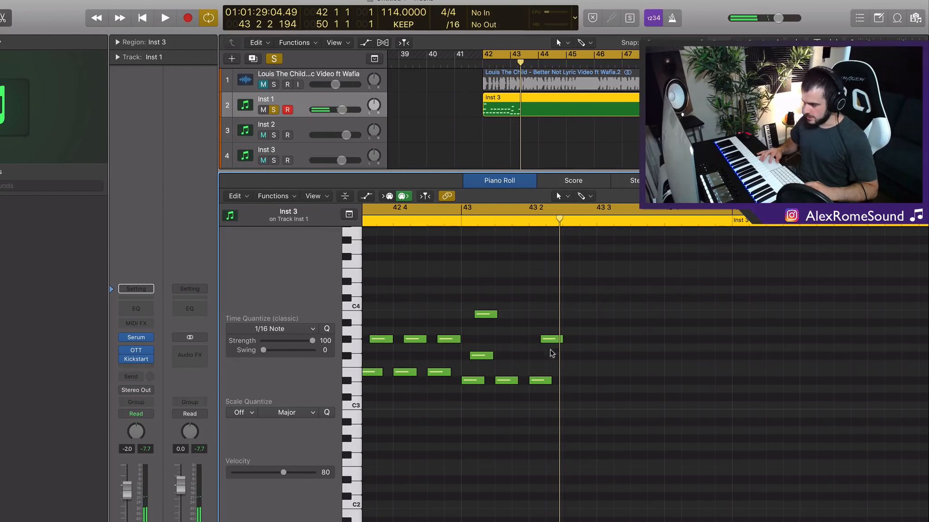
drag(548, 339, 544, 339)
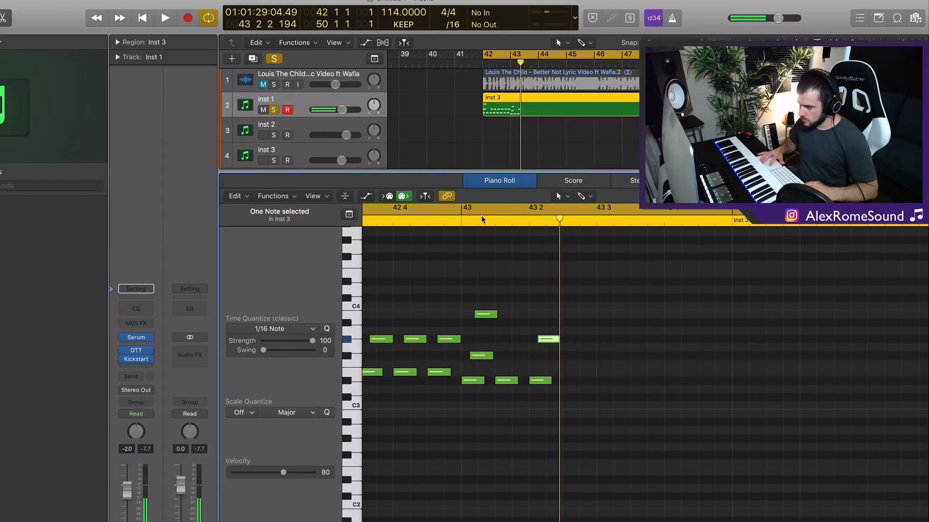
Set the cycle range from bar 43 to 44 2 2 190 and play it
click(455, 210)
drag(456, 210, 830, 211)
key(space)
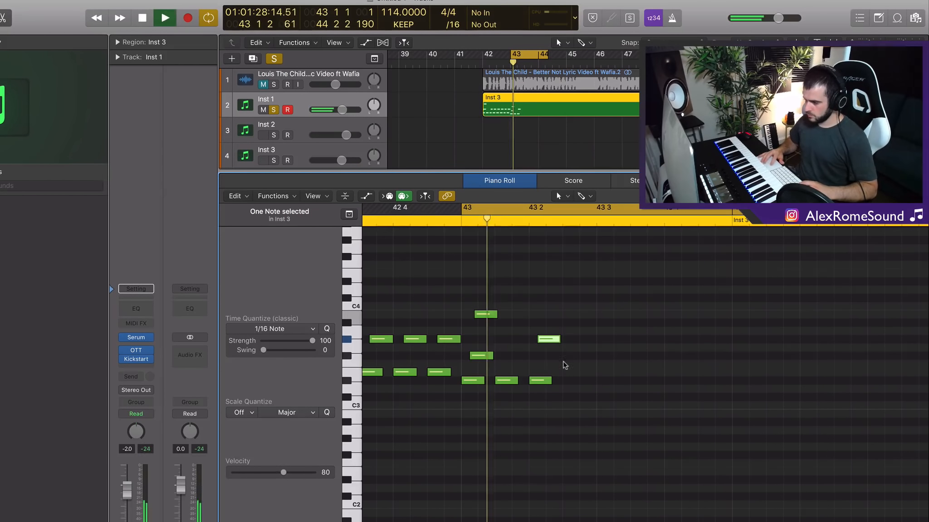
Repeat the D#3 and G#3 pair at beat 2 of bar 43 and place the copy half a beat after it
drag(570, 398, 536, 331)
key(super+r)
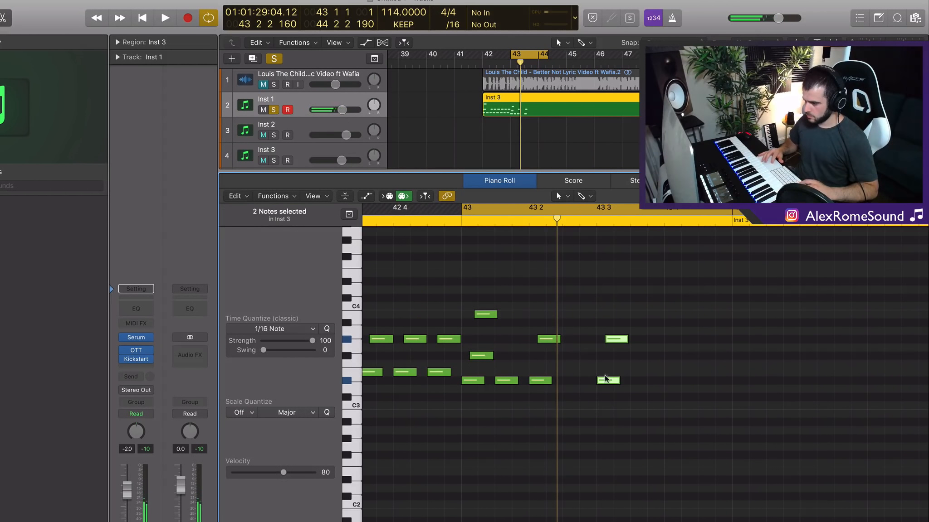
key(space)
drag(605, 378, 571, 380)
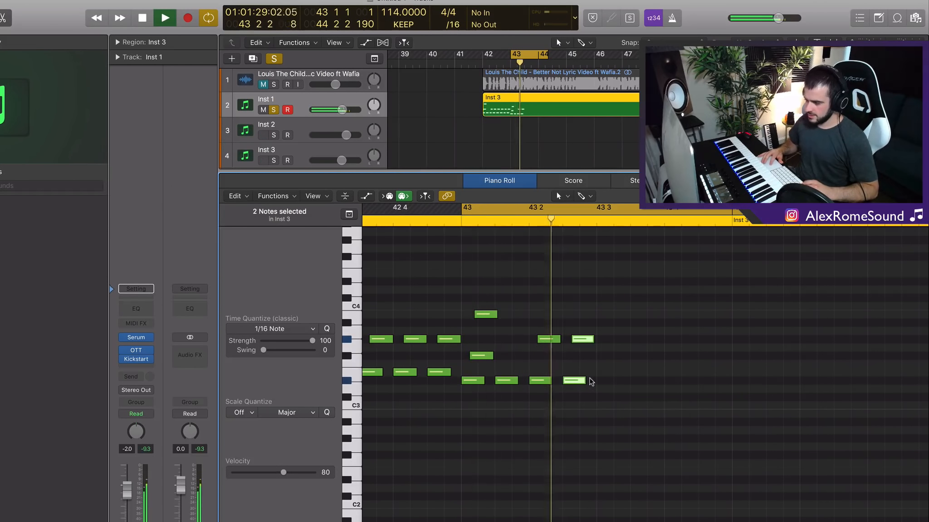
Repeat the D#3 and G#3 pair once more, duplicate all three pairs to fill bar 43, and play the result
key(space)
key(super+r)
drag(640, 383, 550, 315)
key(super+r)
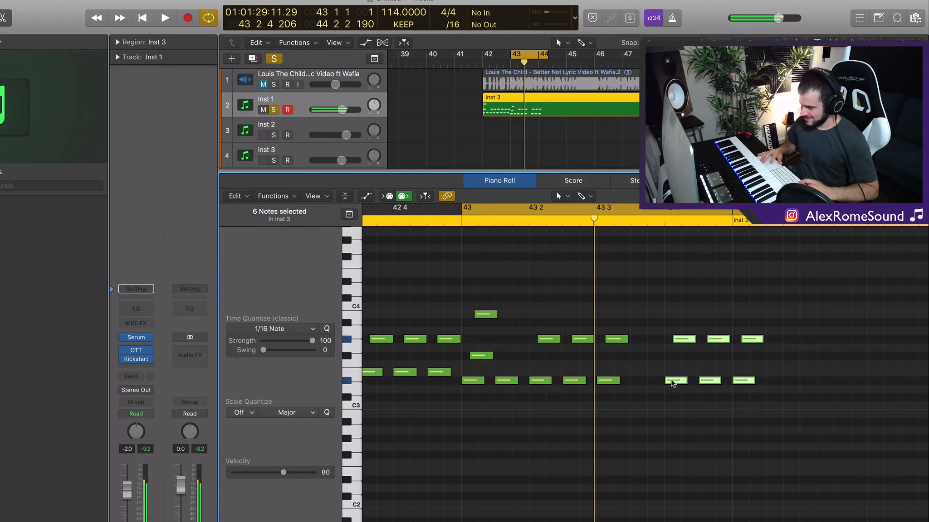
drag(673, 383, 638, 383)
key(space)
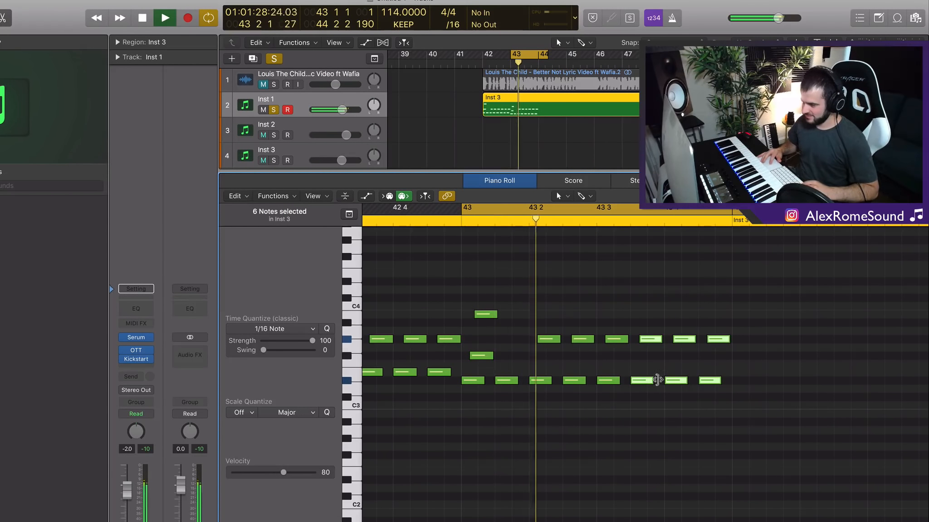
key(space)
key(super+Left)
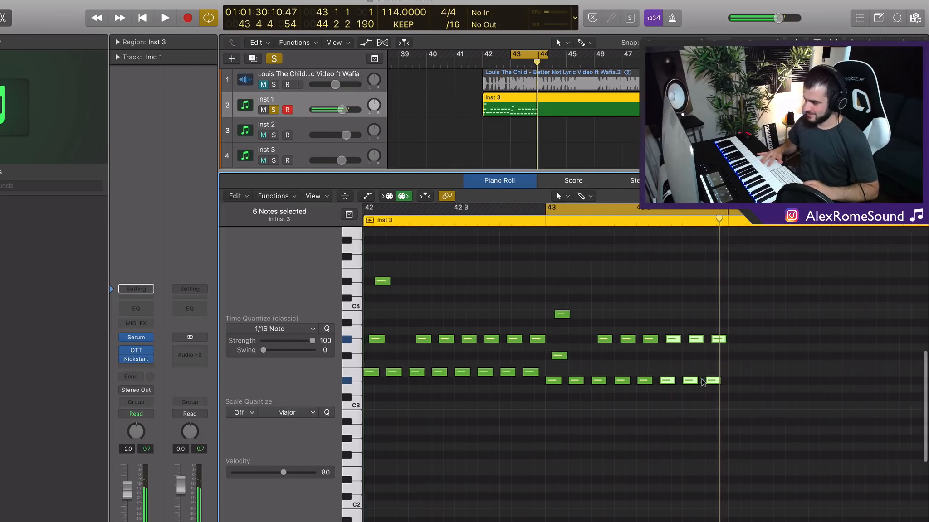
key(super+Left)
scroll(703, 382, right, 5)
scroll(628, 400, left, 3)
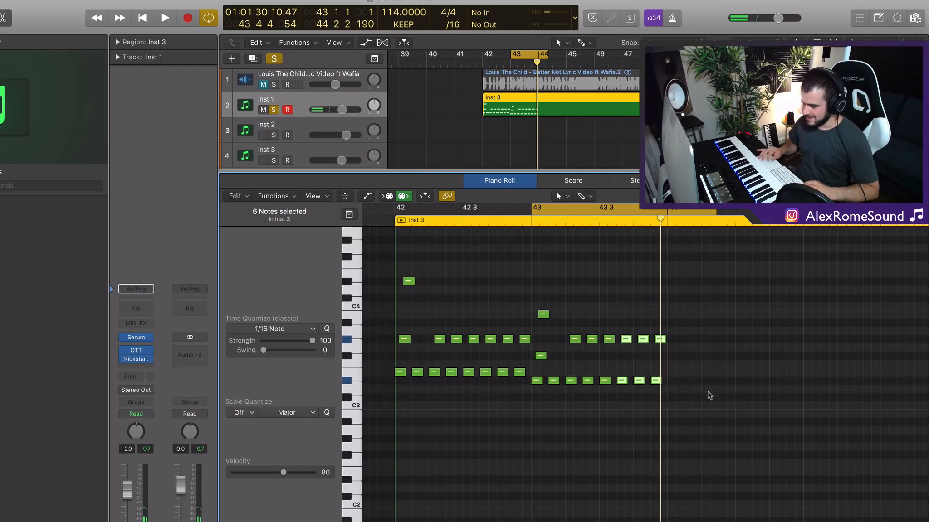
Repeat all the notes of bars 42 and 43 so the copies fill bars 44 and 45
drag(735, 400, 339, 267)
key(super+r)
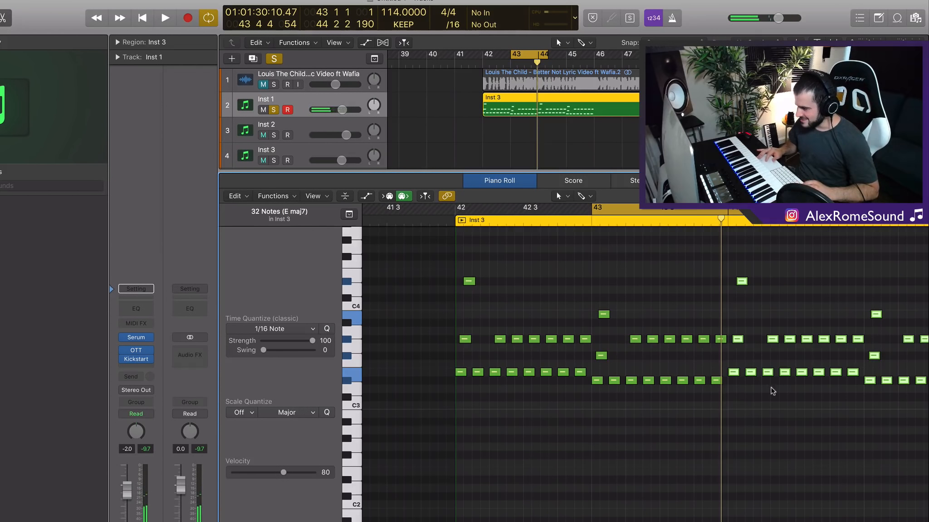
scroll(773, 391, right, 5)
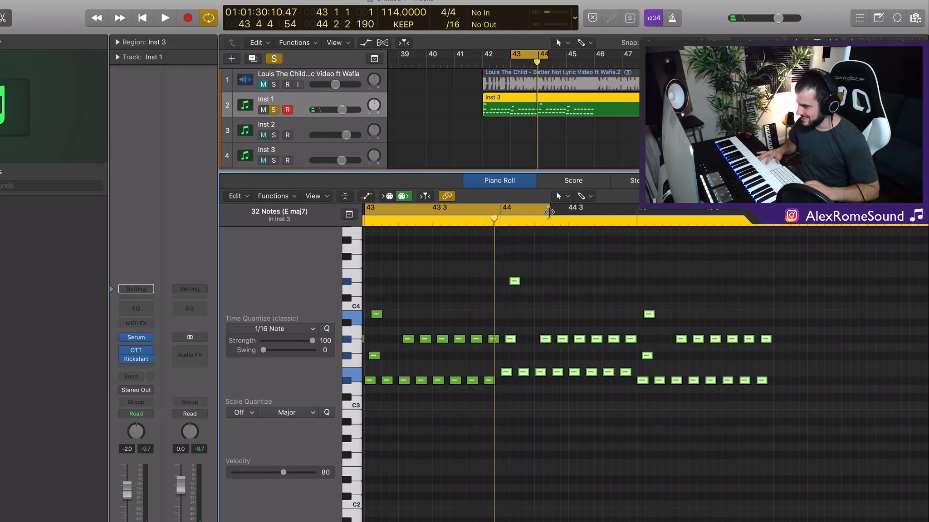
Extend the cycle range to end at bar 46 and play the repeated pattern
drag(548, 211, 772, 239)
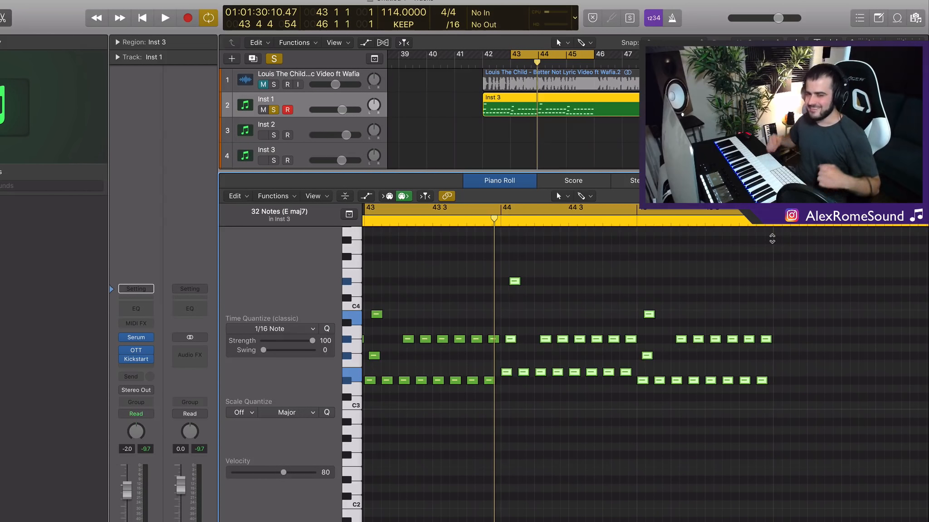
scroll(761, 243, up, 1)
click(733, 263)
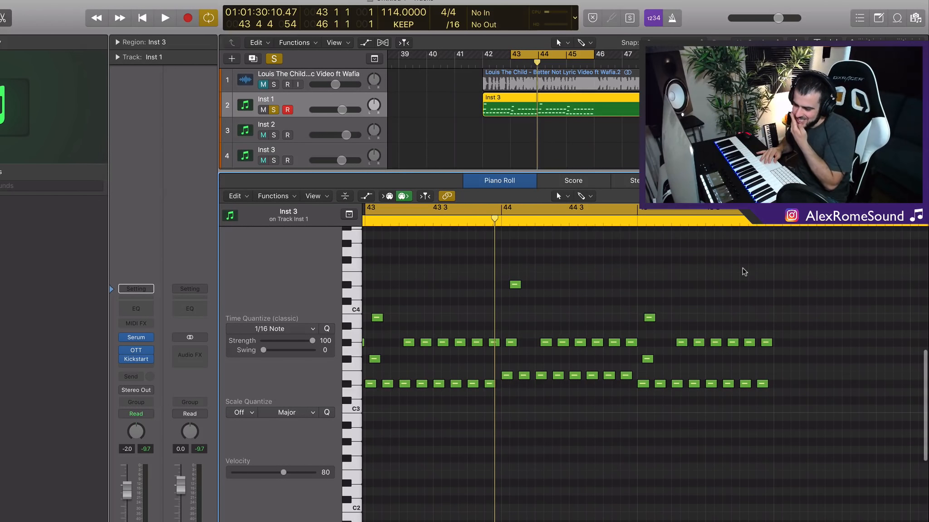
scroll(742, 272, left, 2)
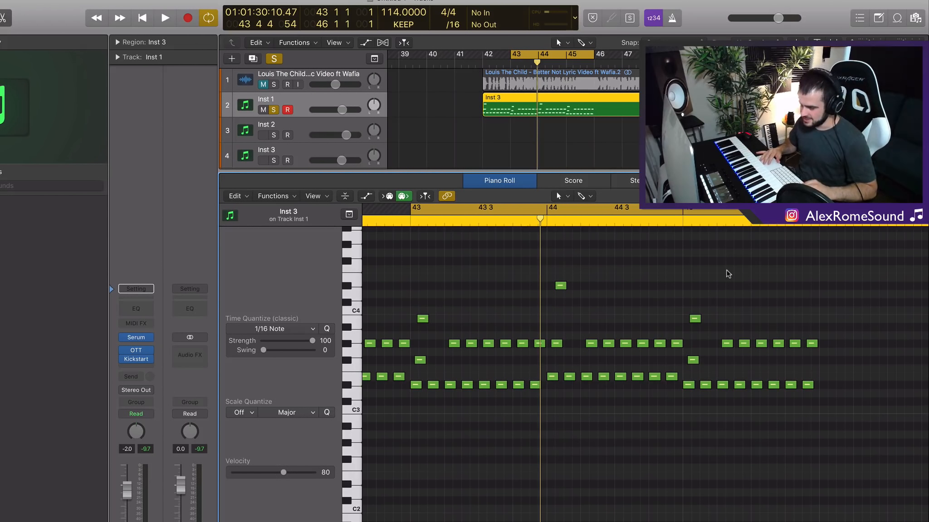
key(space)
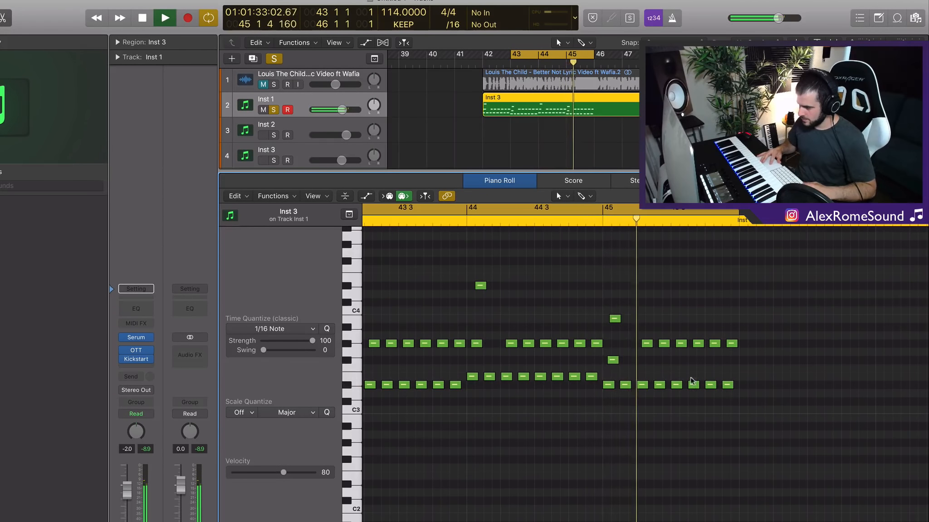
key(space)
Delete the B3 note in bar 45, copy its F#3 note half a beat after the original, and play the result
drag(607, 293, 619, 372)
key(super+Right)
key(super+Right)
key(super+Right)
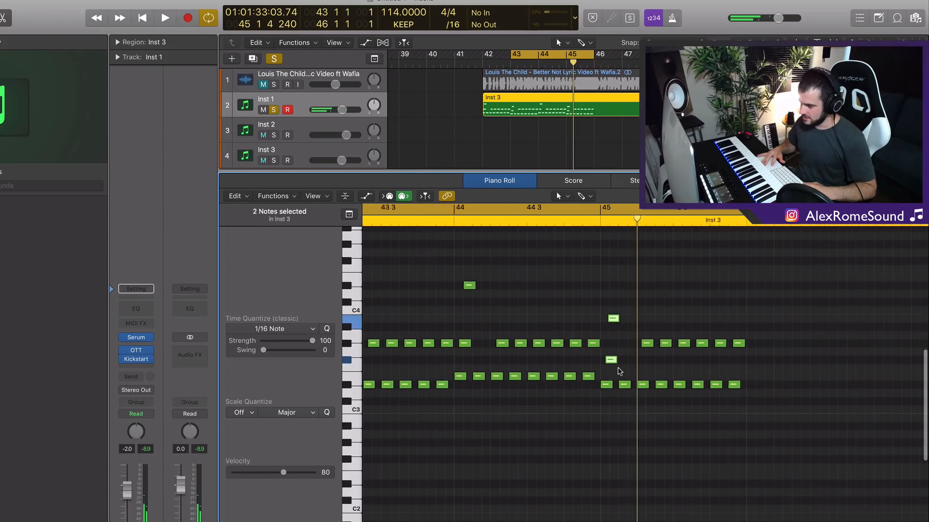
click(609, 362)
drag(595, 322, 626, 363)
key(super+Left)
key(super+Left)
key(super+Left)
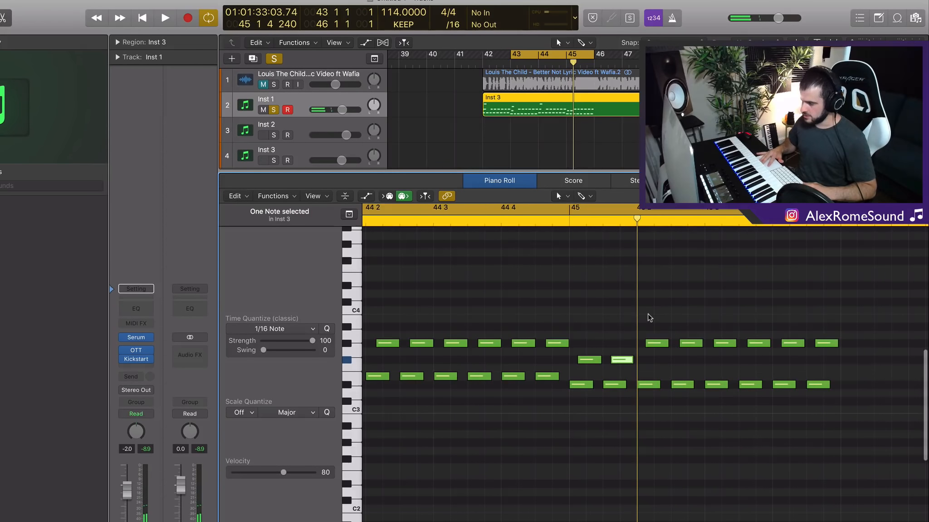
key(space)
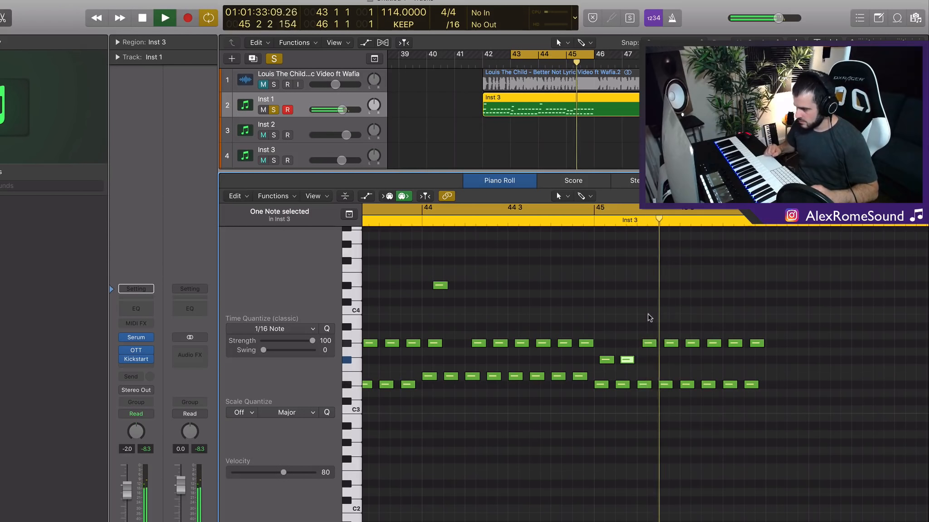
key(space)
Raise the last six D#3 notes of bar 45 to E3 and move the cycle start to bar 42
drag(639, 371, 743, 399)
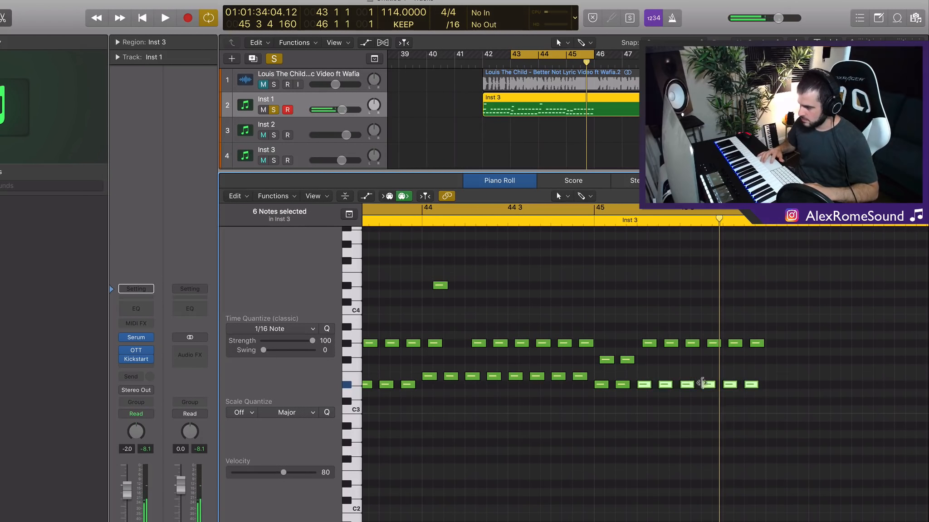
drag(648, 386, 656, 379)
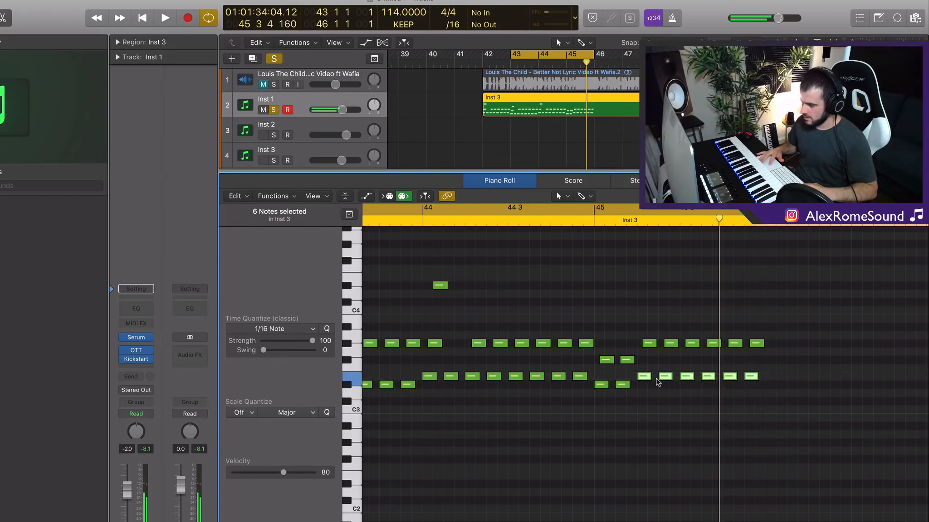
key(super+Left)
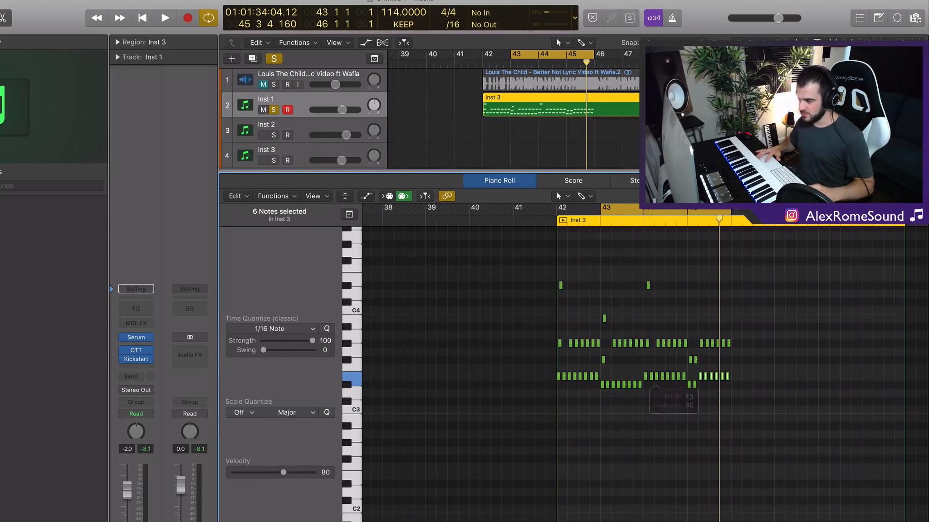
drag(597, 217, 558, 217)
Select every second E3 and G#3 note pair in bar 42, starting with the pair just before beat 3
key(super+Right)
key(super+Right)
key(super+Right)
key(super+Right)
scroll(572, 415, left, 14)
scroll(572, 415, right, 6)
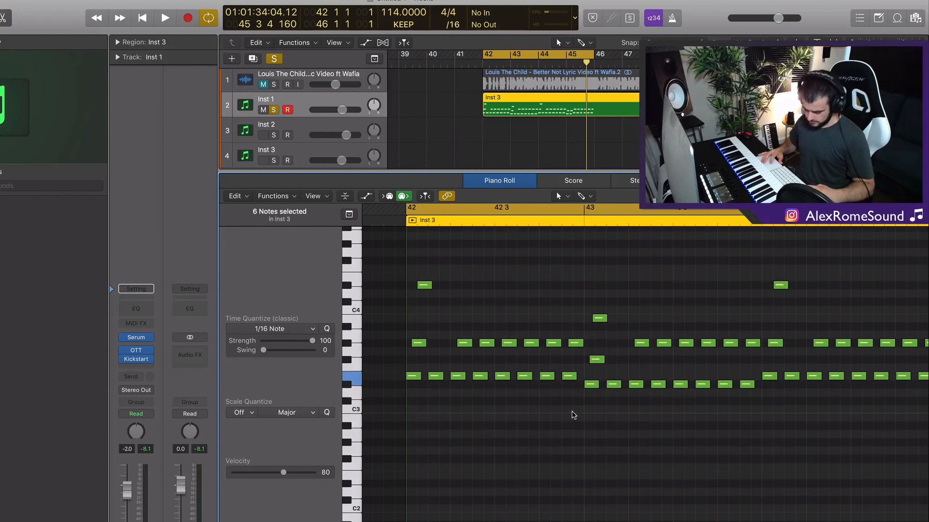
drag(483, 320, 483, 383)
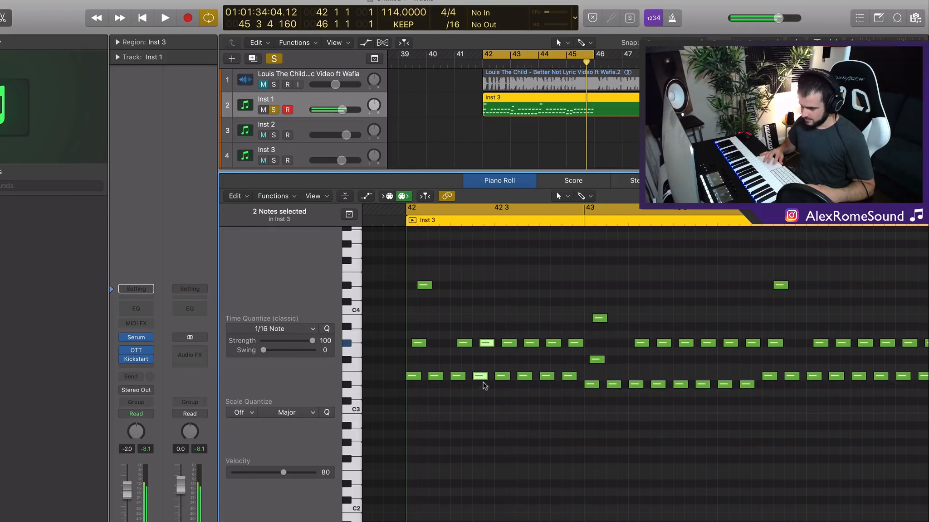
shift+click(521, 321)
drag(529, 320, 523, 409)
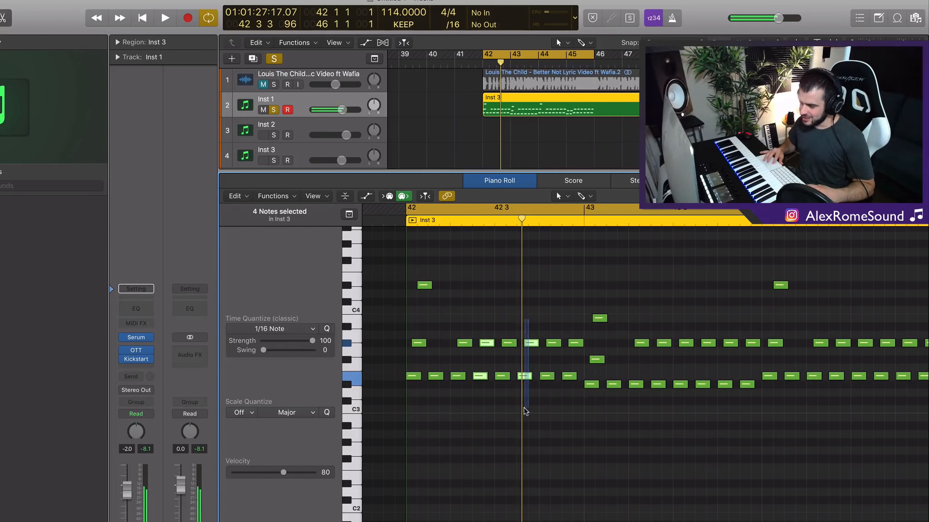
drag(572, 391, 572, 398)
scroll(541, 371, right, 5)
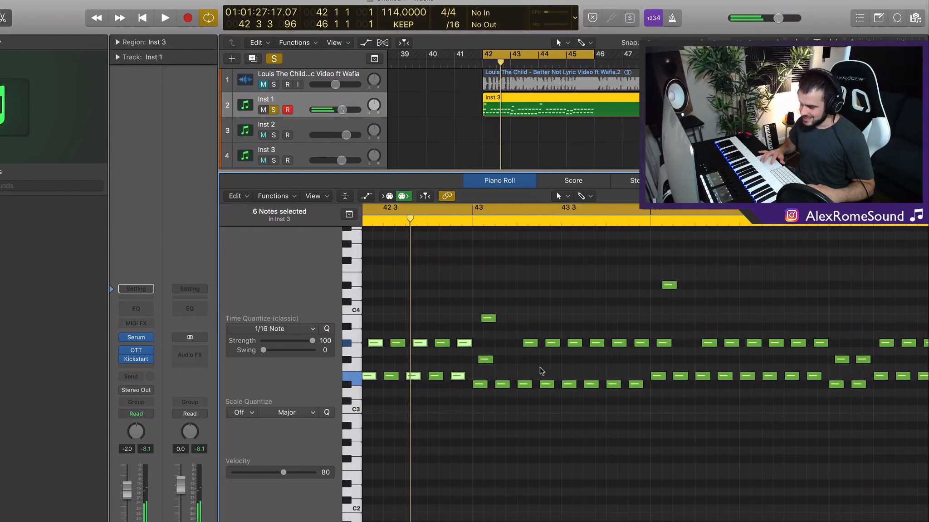
Add every second note pair of bars 43, 44 and 45, including the offbeat low notes, to the selection
scroll(530, 327, left, 10)
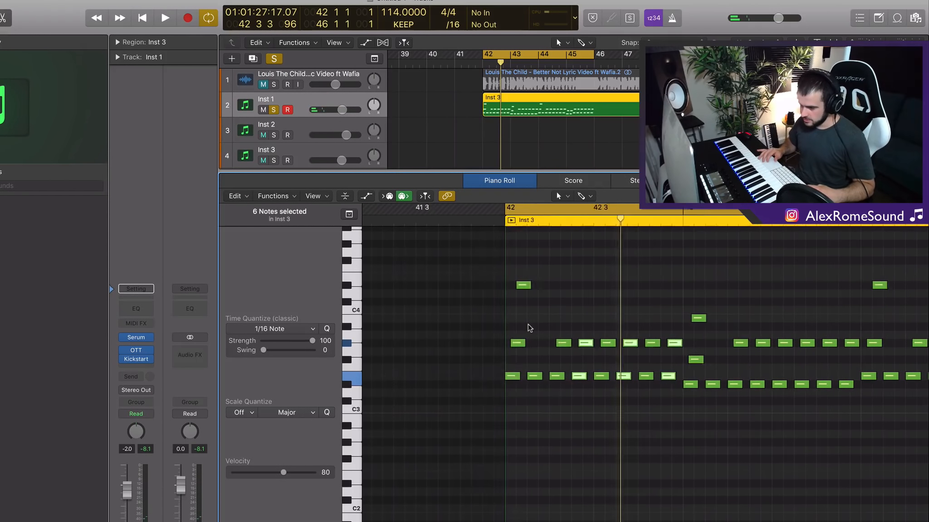
scroll(530, 328, right, 9)
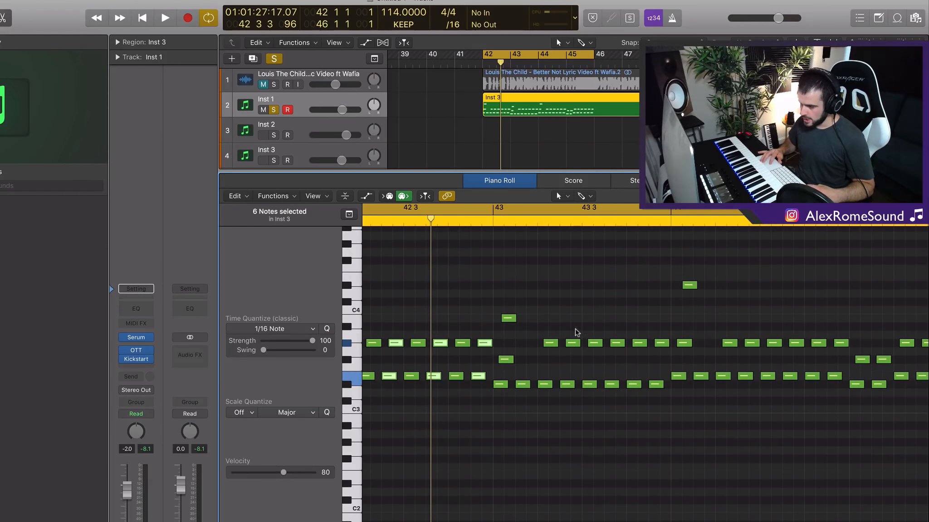
drag(566, 336, 569, 392)
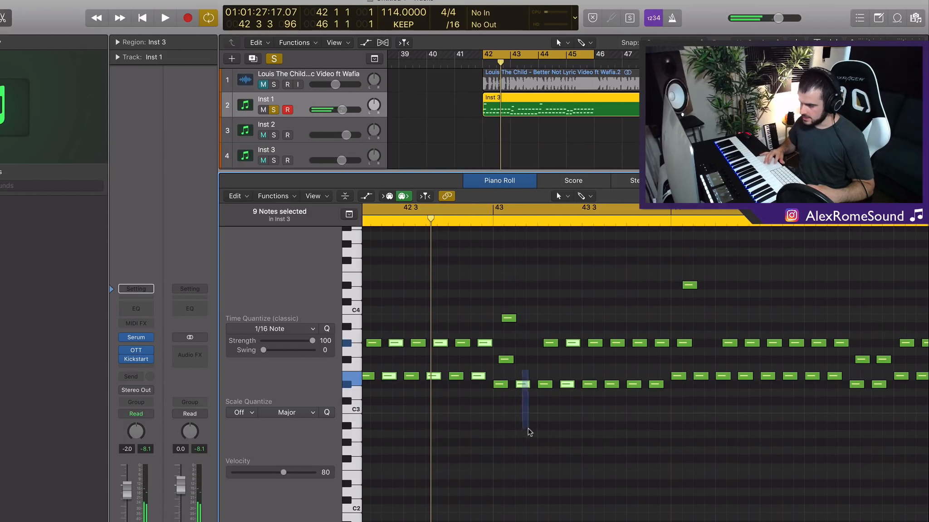
drag(615, 329, 616, 391)
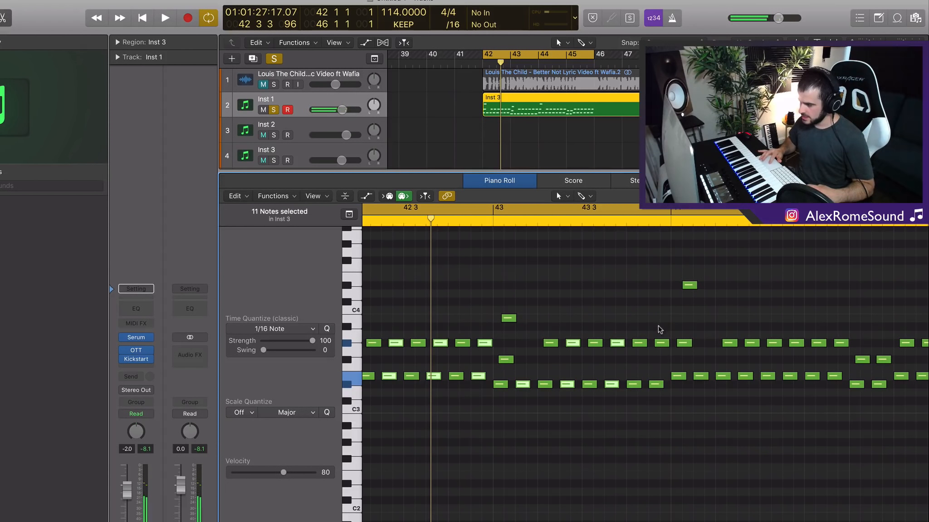
scroll(646, 402, right, 6)
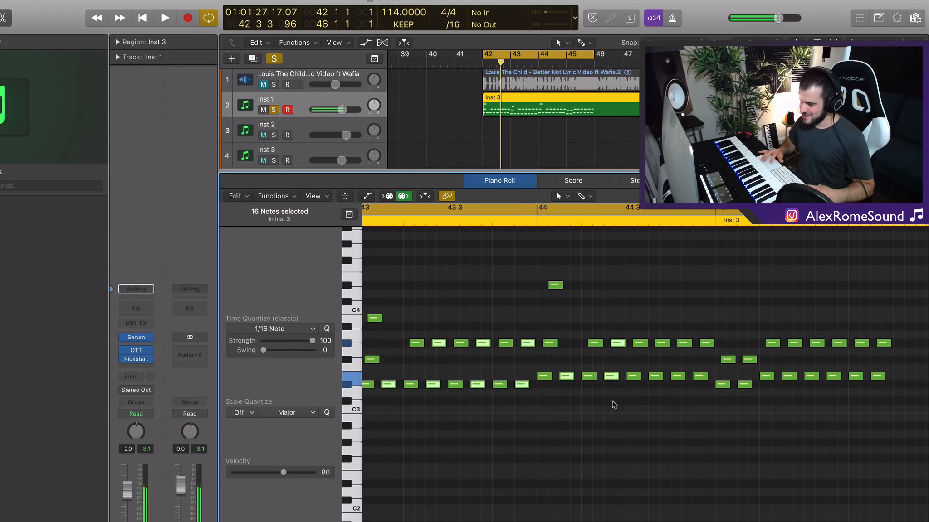
drag(657, 324, 650, 410)
drag(706, 328, 705, 395)
scroll(706, 390, right, 4)
scroll(706, 389, right, 2)
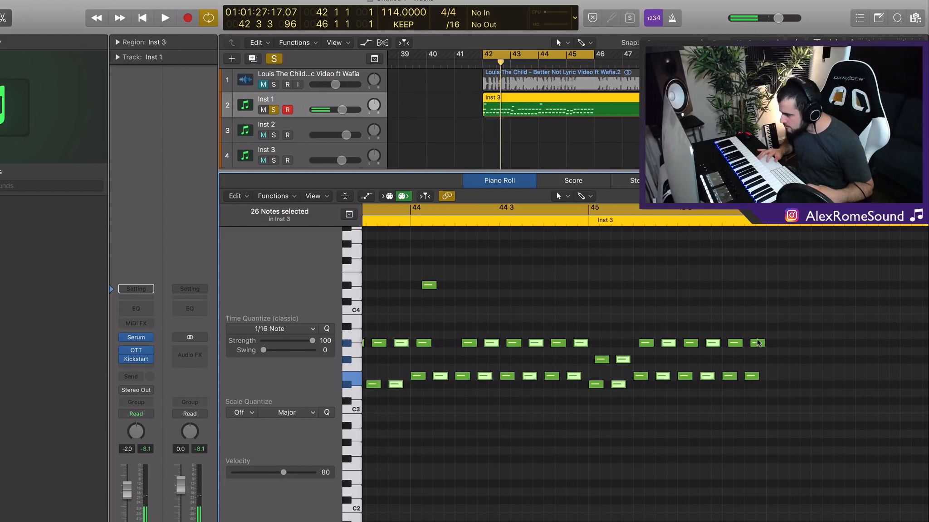
key(super+Right)
key(super+Right)
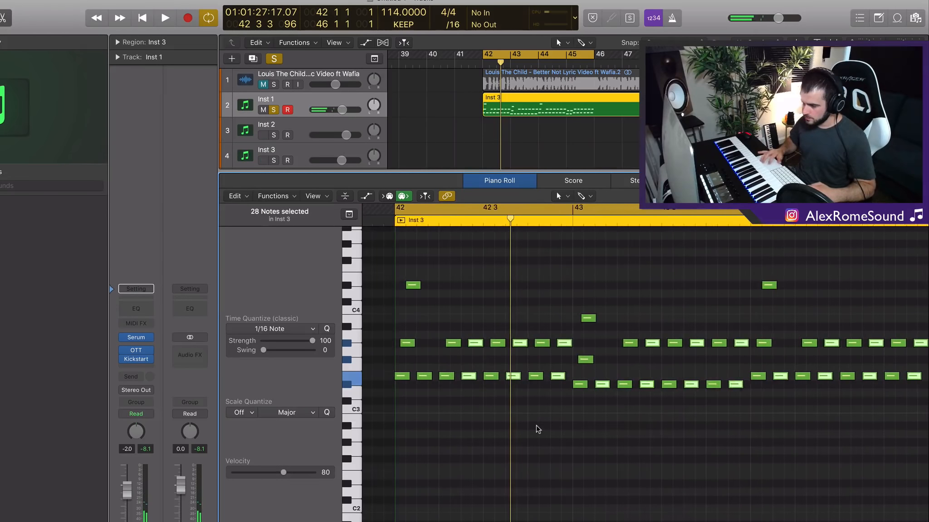
Include the second E3 note of bar 42, shift all selected offbeat notes slightly later, and play the result
scroll(538, 429, left, 5)
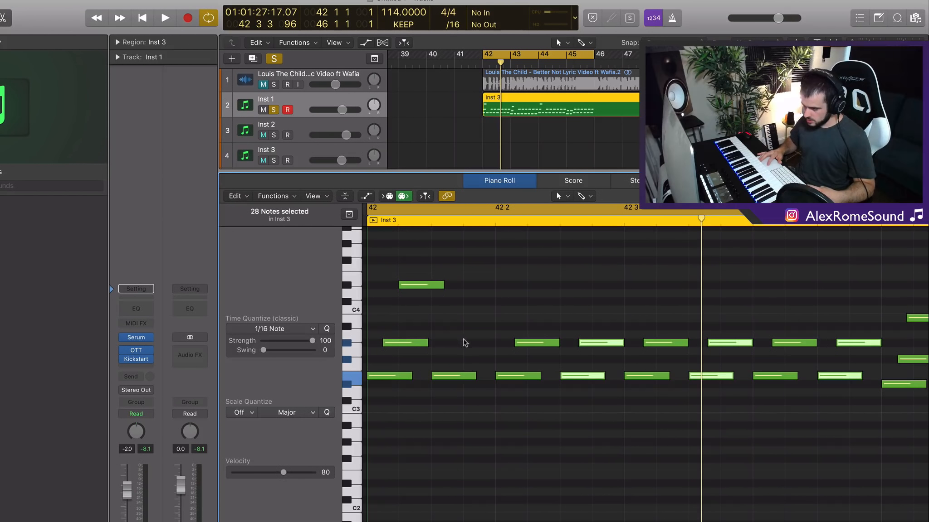
drag(450, 376, 462, 380)
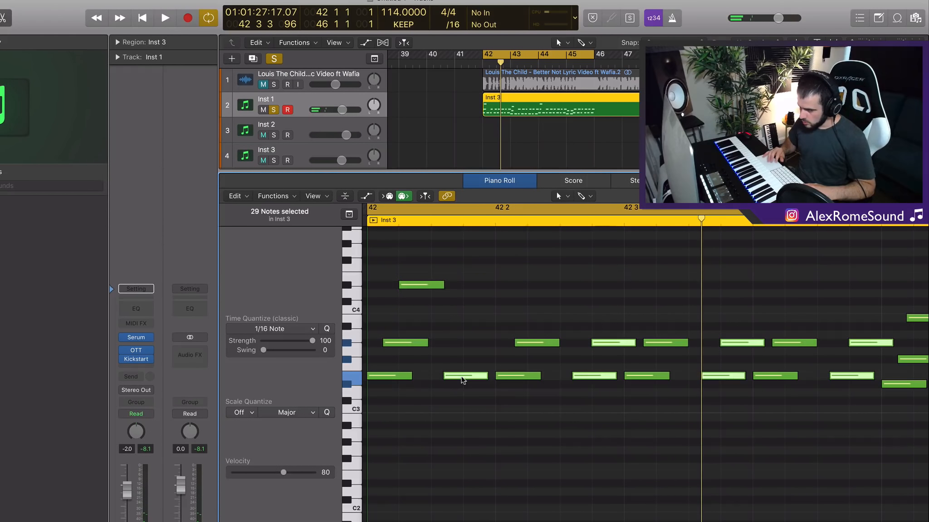
key(super+Left)
key(space)
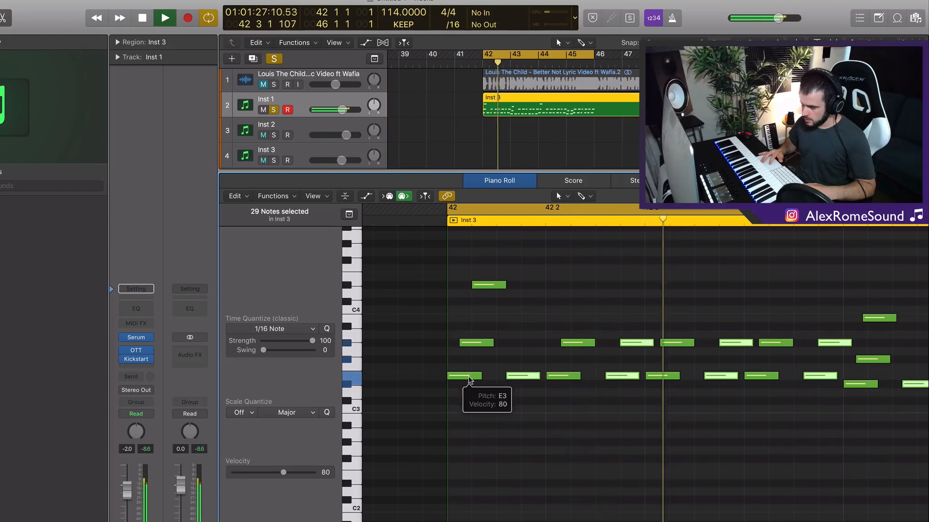
key(space)
Move the selected offbeat notes back slightly earlier to reduce the swing, and play the pattern
key(super+Right)
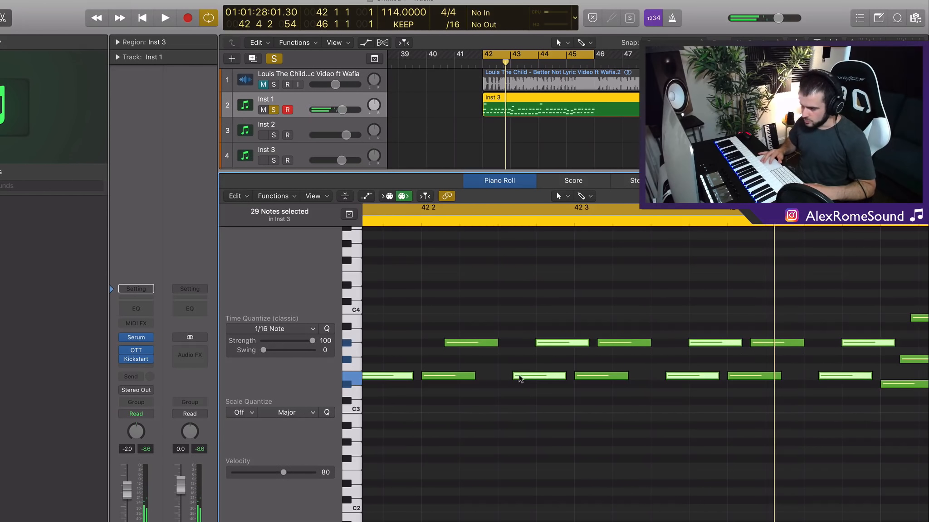
drag(525, 378, 519, 379)
key(space)
key(super+Left)
key(super+Left)
key(super+Left)
key(super+Left)
key(super+Left)
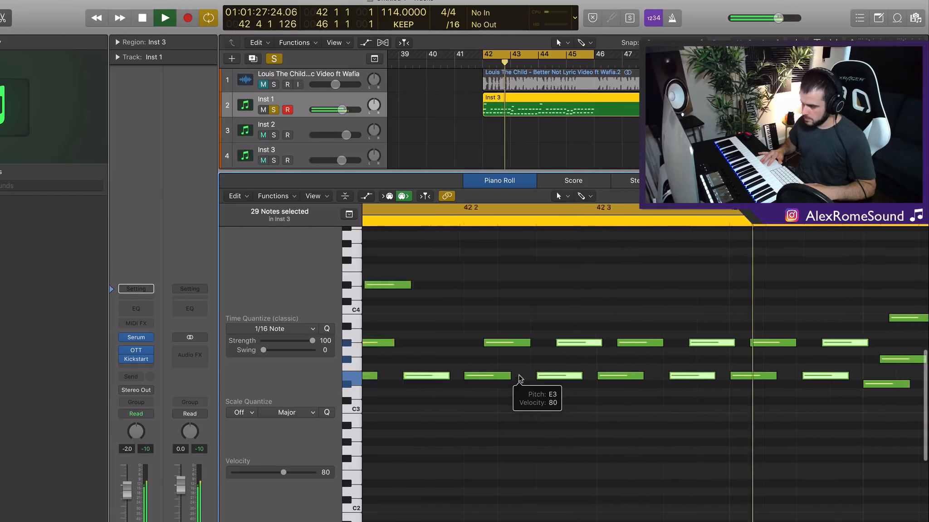
key(space)
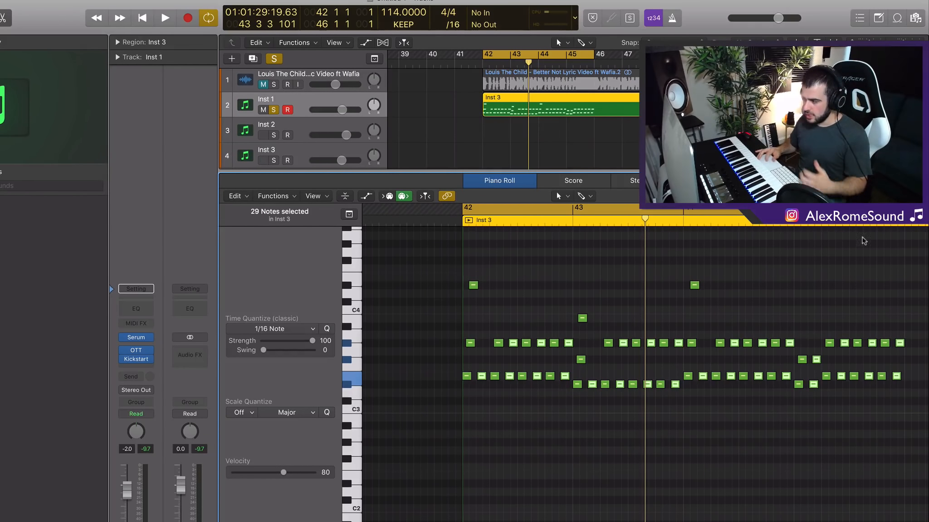
Trim the region on the Inst 1 track to end at bar 46 and turn off the track's solo
click(542, 129)
drag(704, 111, 592, 111)
click(601, 109)
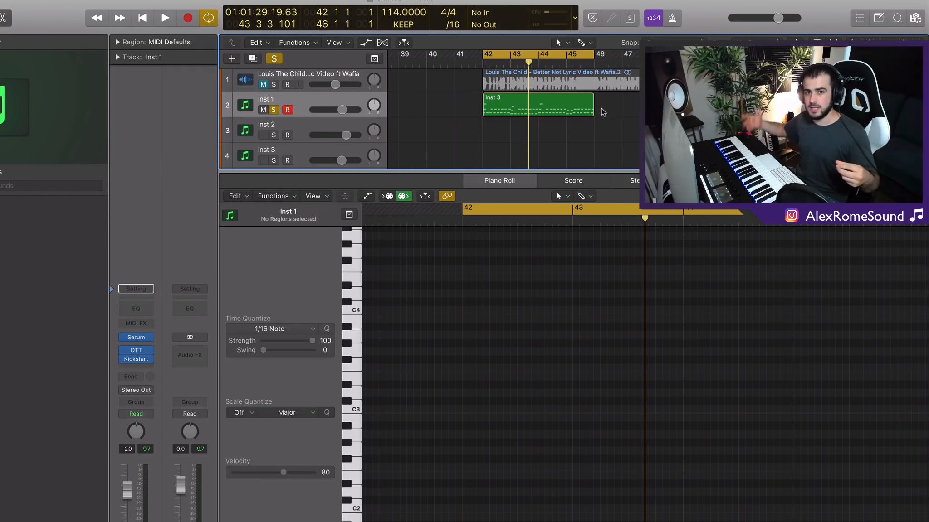
click(577, 111)
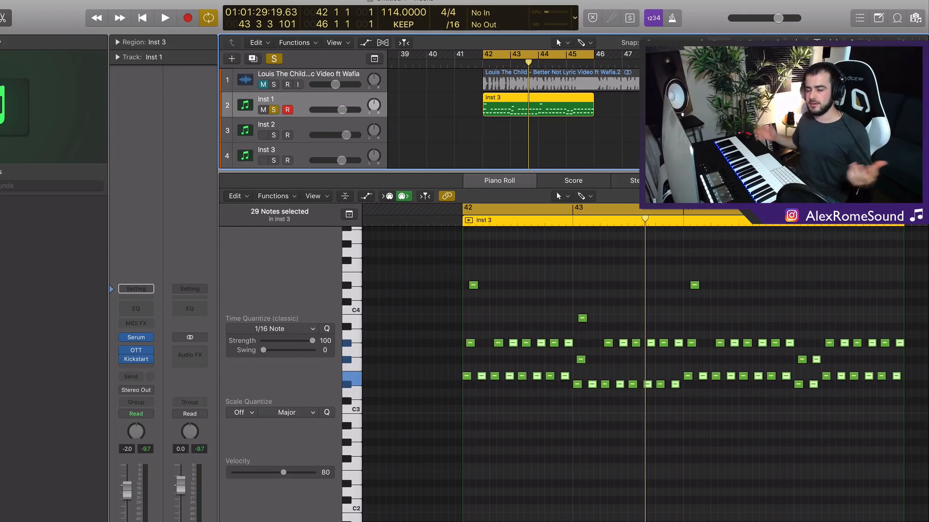
click(274, 110)
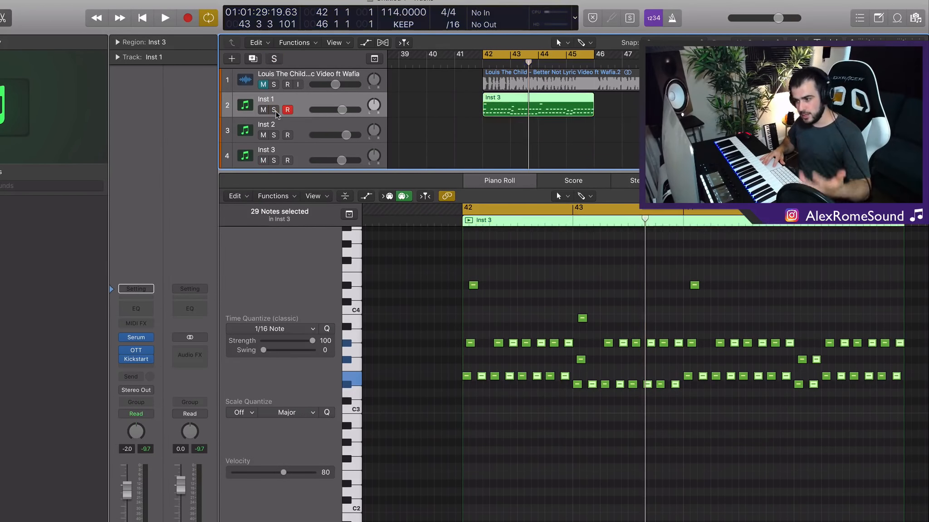
Enlarge the track area and create an empty region on the Inst 3 track spanning bar 42 to bar 46
drag(460, 171, 465, 451)
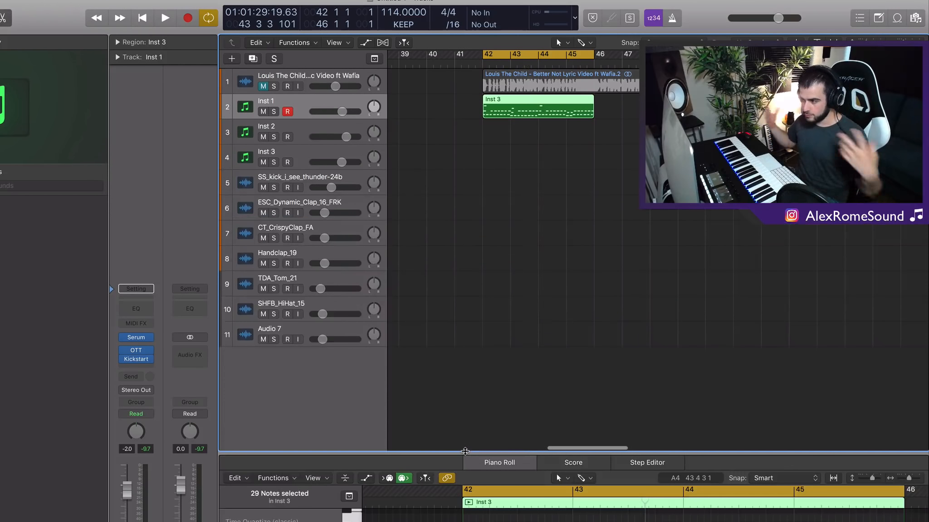
click(309, 133)
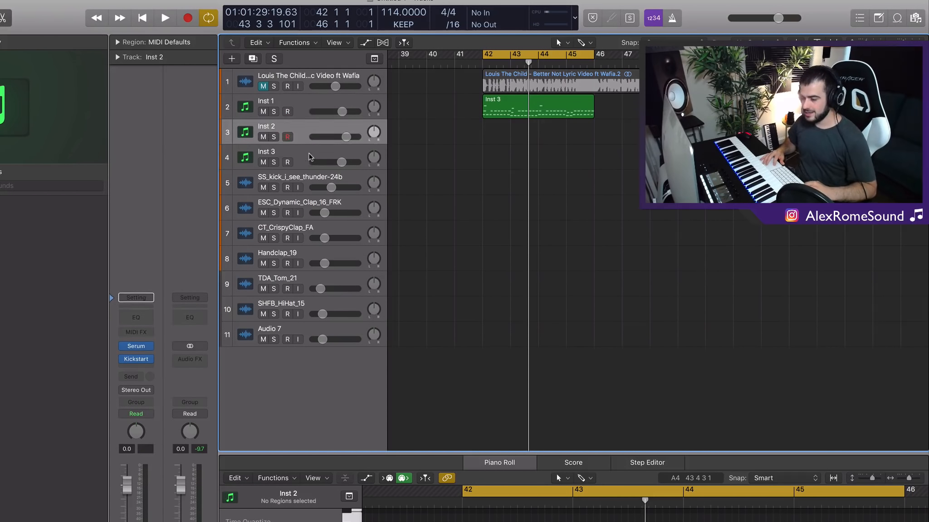
click(309, 156)
double_click(497, 158)
drag(510, 159, 592, 159)
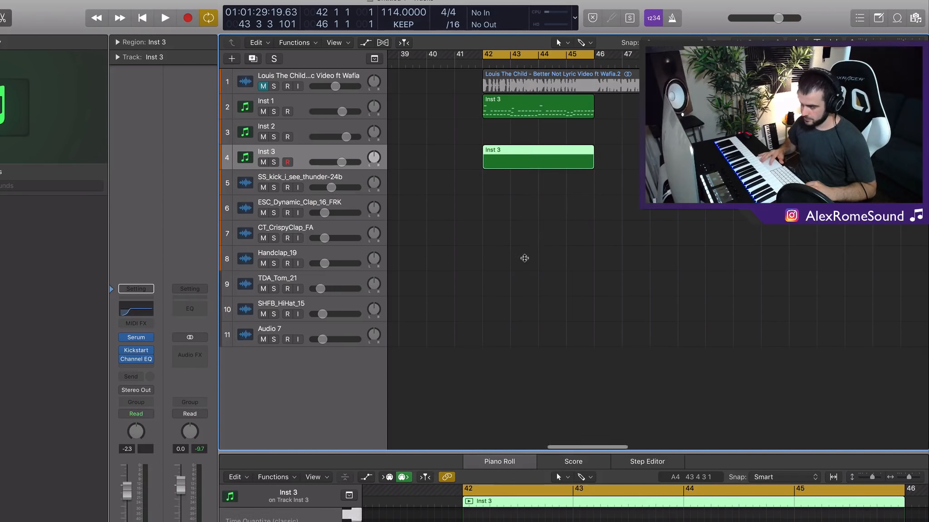
Enlarge the piano roll and move the empty region from the Inst 3 track up to the Inst 2 track
drag(524, 453, 526, 191)
scroll(536, 93, down, 3)
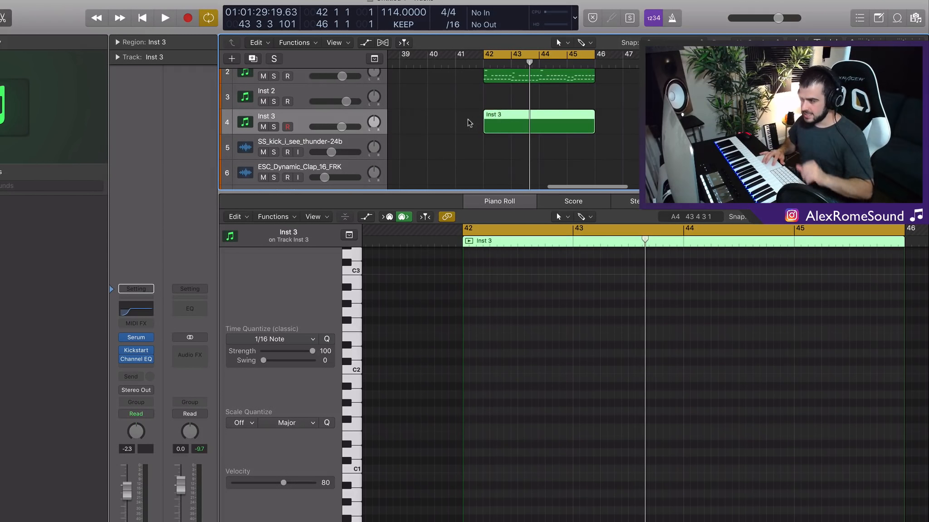
click(470, 122)
click(516, 122)
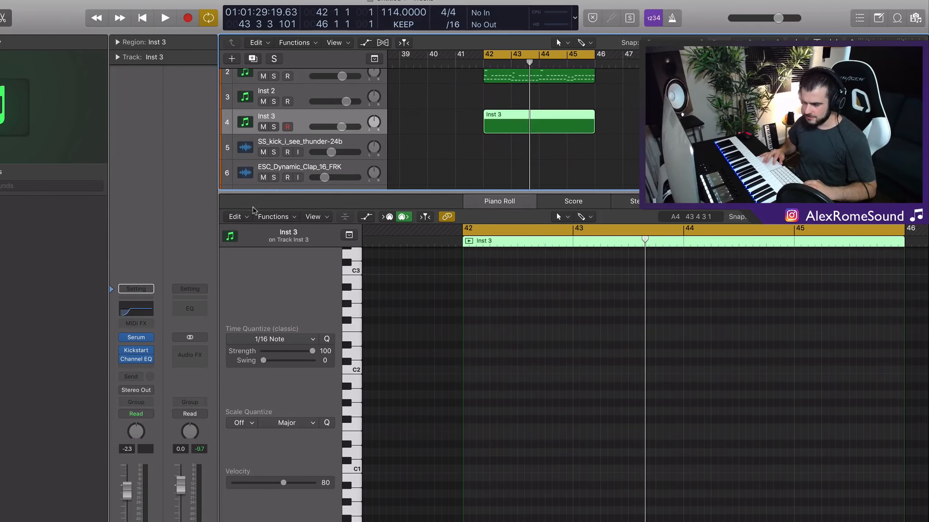
click(311, 93)
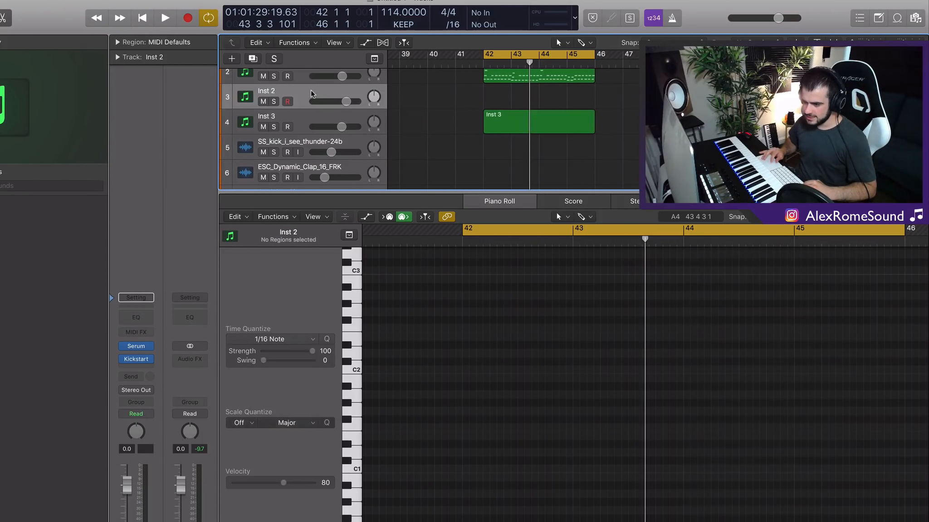
click(515, 113)
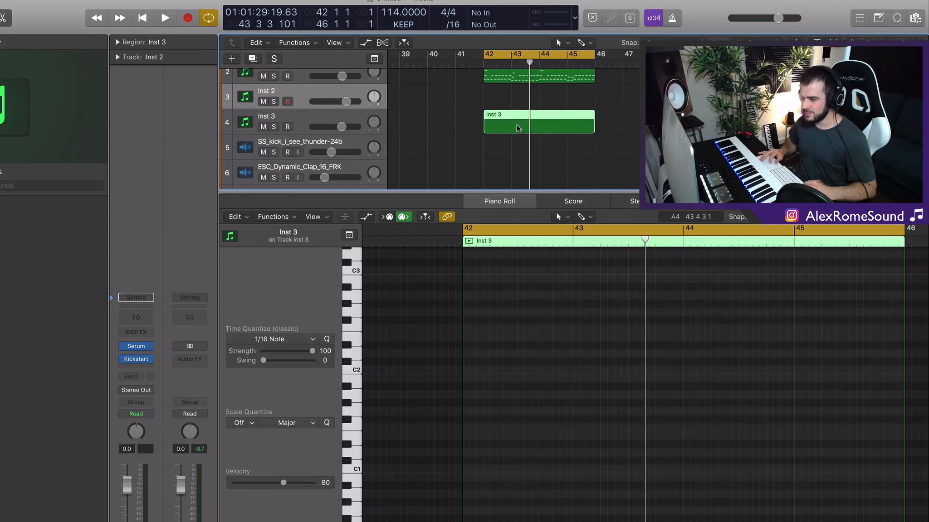
drag(515, 113, 514, 88)
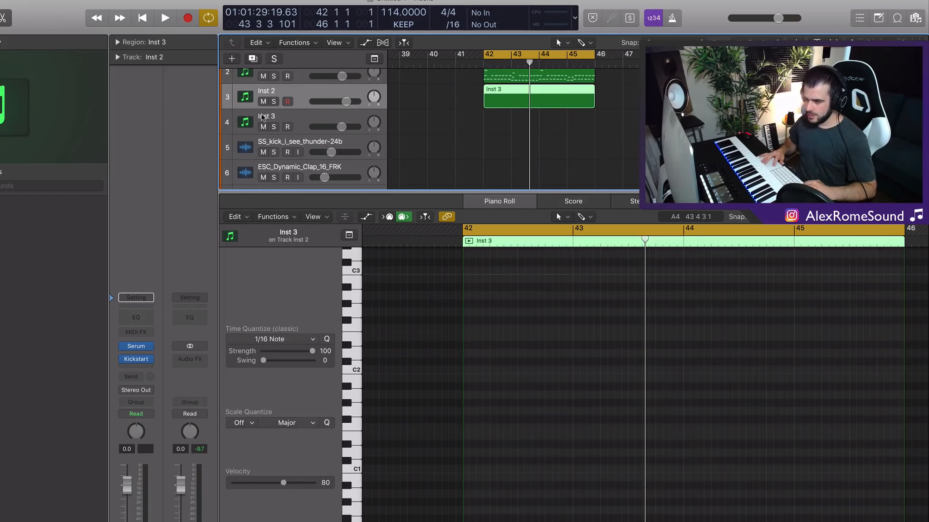
Fill bar 42 of the Inst 2 region with four consecutive quarter notes on E0, playing it briefly
scroll(483, 321, up, 3)
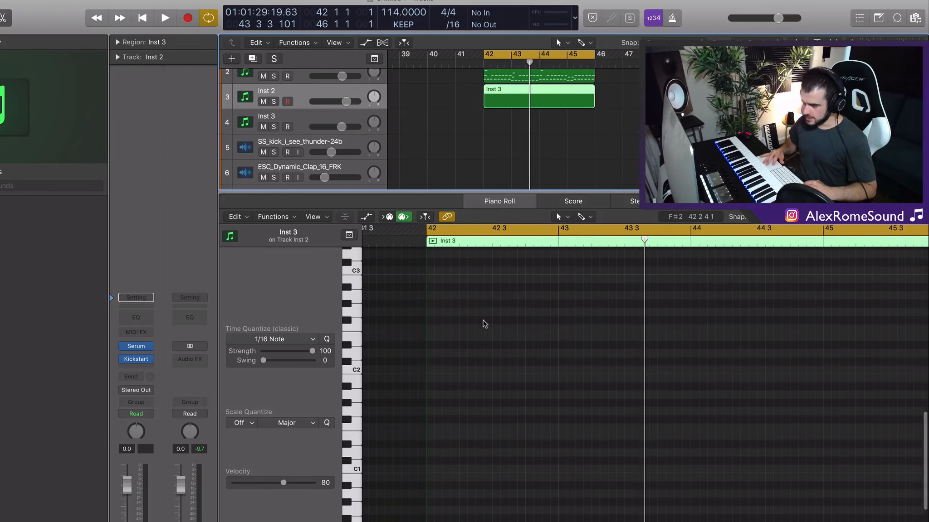
scroll(485, 323, right, 2)
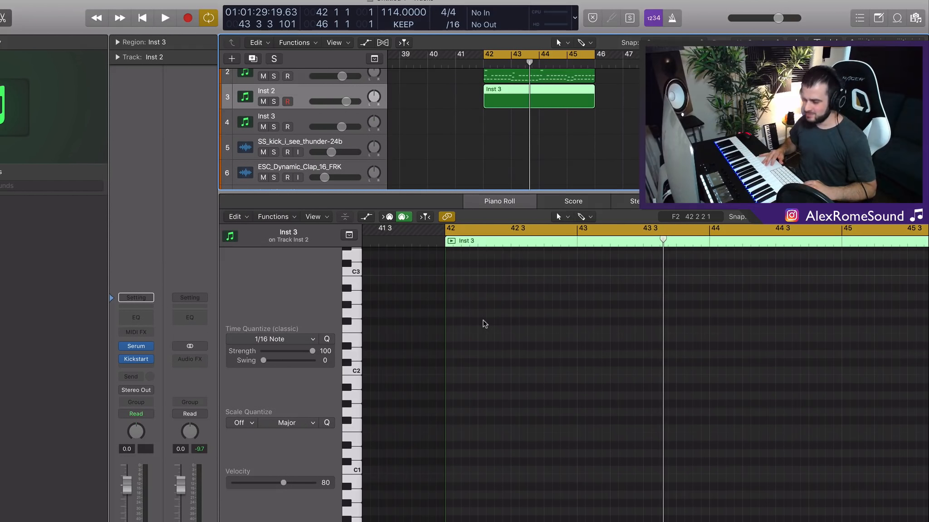
scroll(483, 323, down, 3)
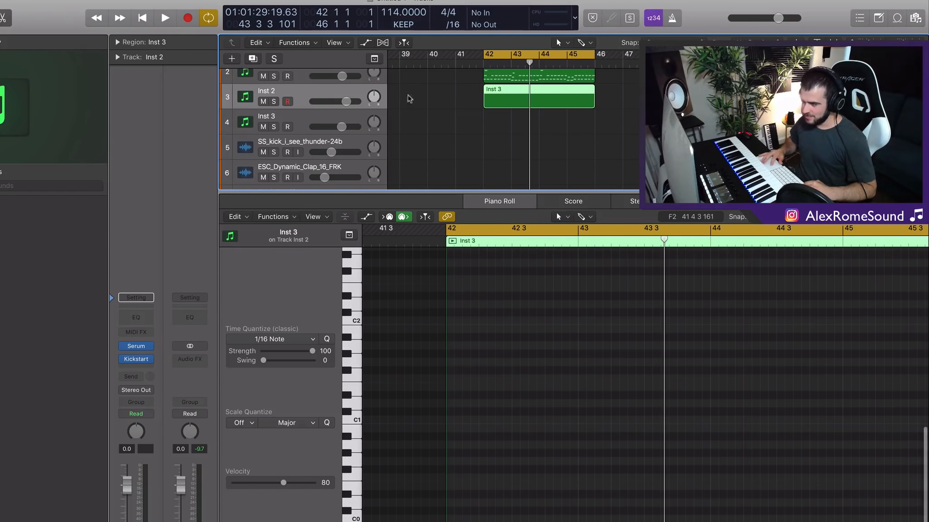
scroll(522, 362, left, 1)
mouse_move(471, 429)
mouse_down()
mouse_move(544, 432)
mouse_move(531, 494)
mouse_move(465, 478)
mouse_up()
key(space)
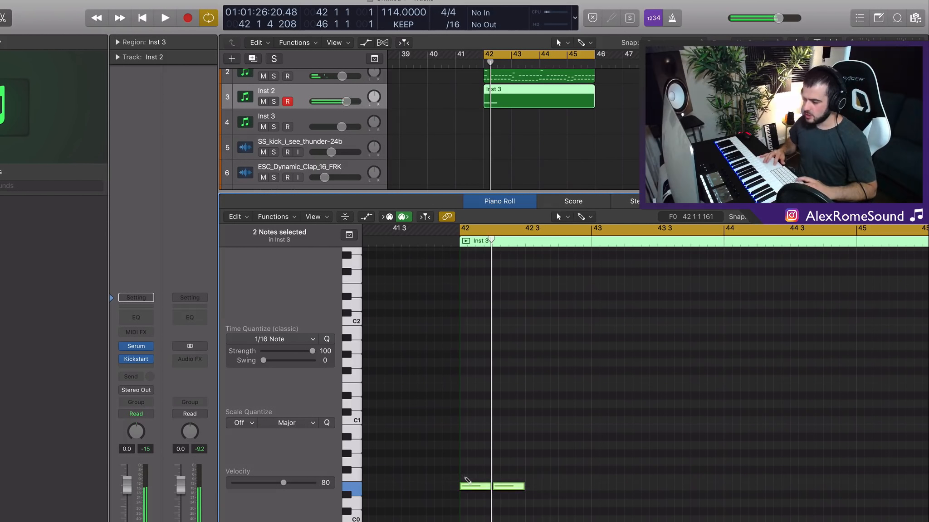
key(super+r)
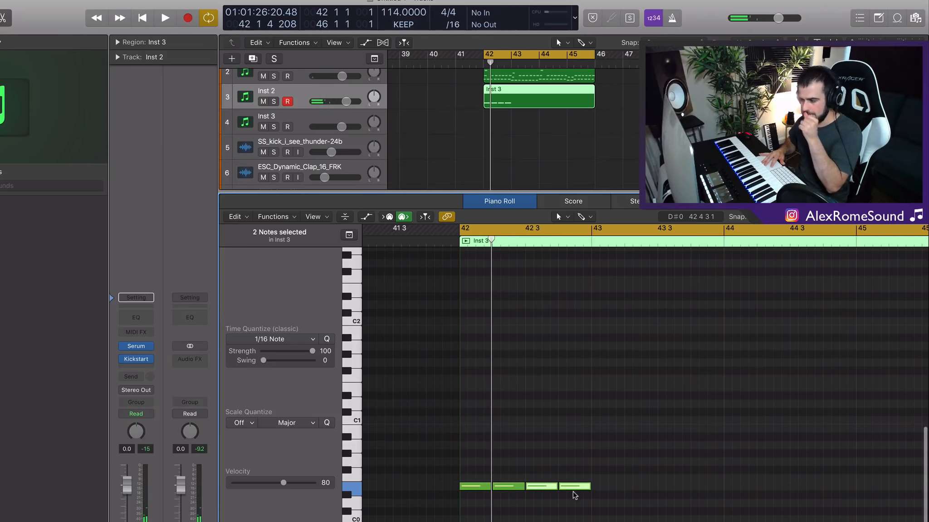
Copy the four E0 notes into bar 43 and raise the copies to B0
scroll(575, 495, down, 3)
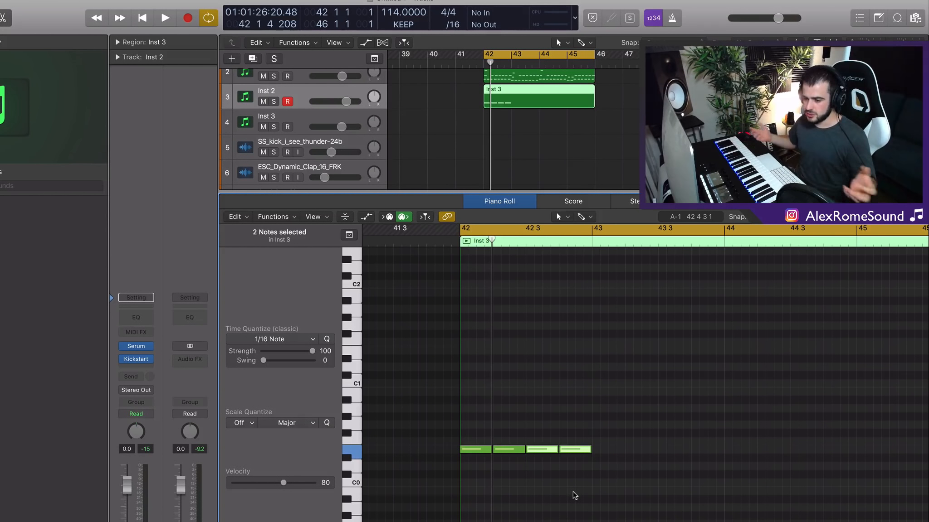
scroll(633, 456, down, 6)
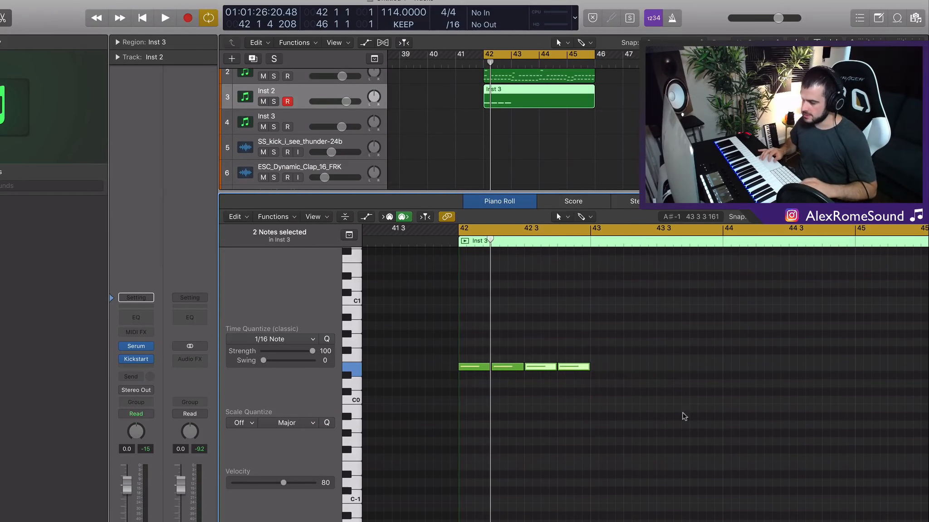
drag(683, 416, 427, 331)
drag(474, 366, 604, 309)
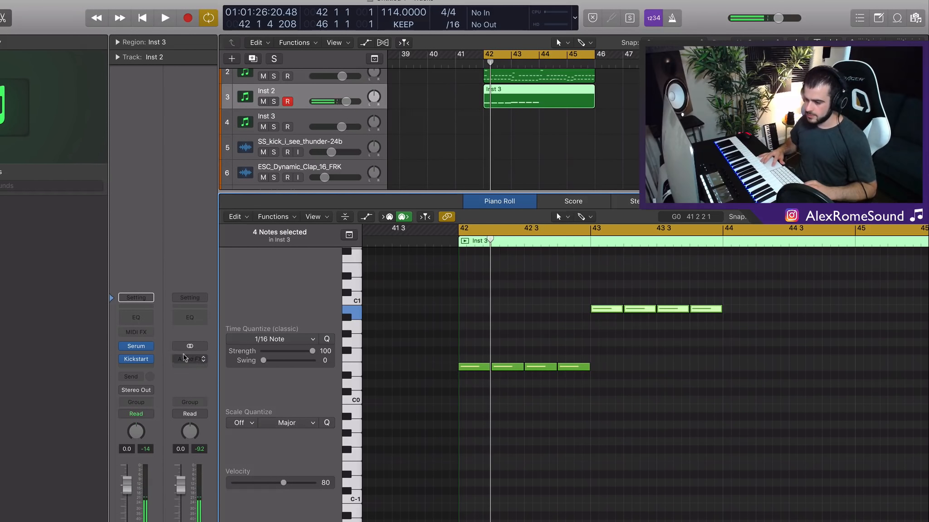
Inspect the Serum instrument on the Inst 2 track, close it and play the notes
click(136, 347)
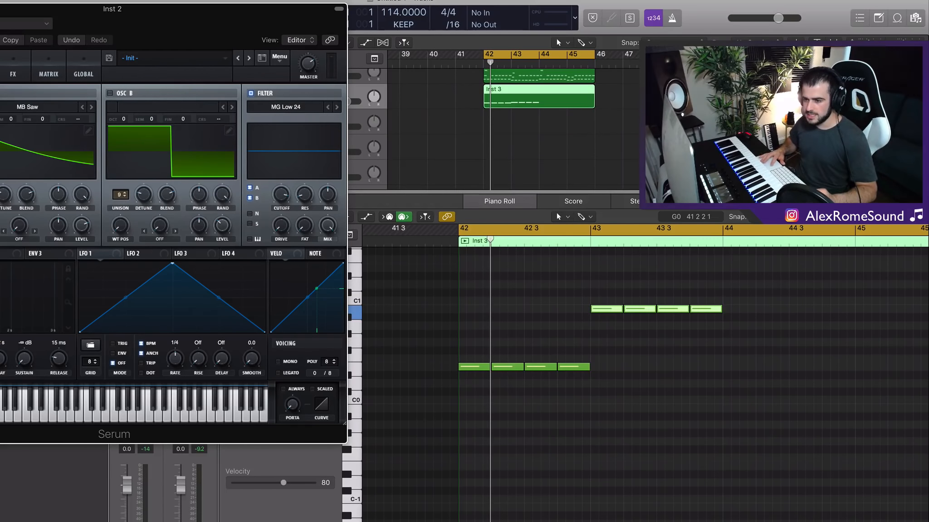
key(super+w)
key(space)
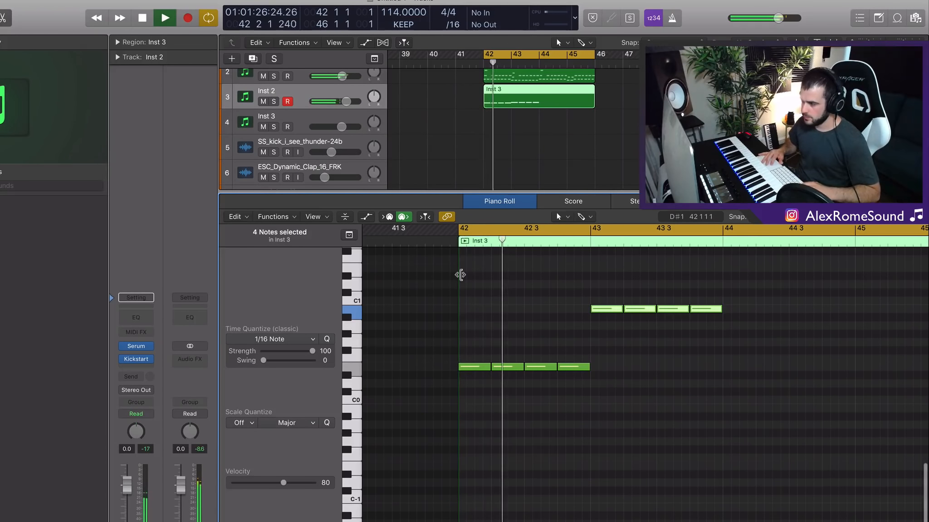
Repeat the four-note group on A0 through bars 44 and 45, and play the bass line
scroll(538, 328, right, 1)
scroll(538, 328, down, 5)
scroll(538, 328, right, 2)
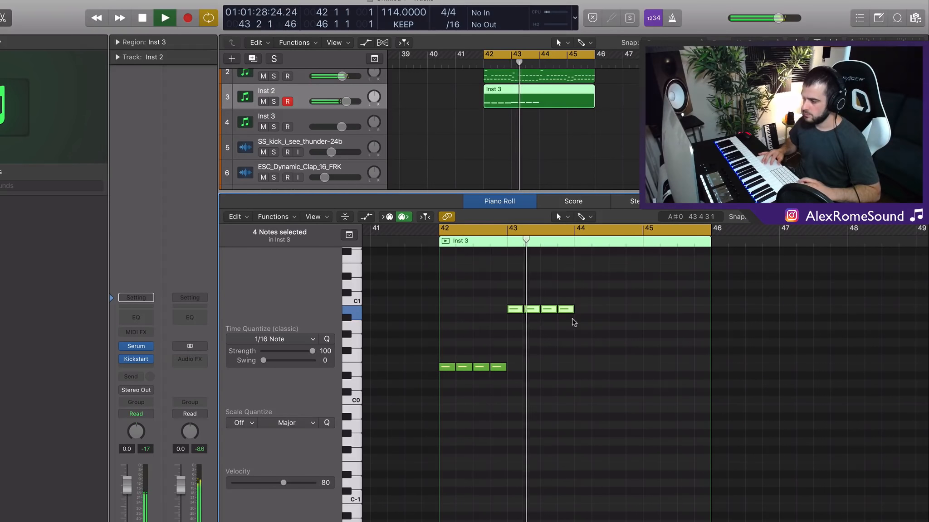
key(super+r)
drag(583, 309, 584, 326)
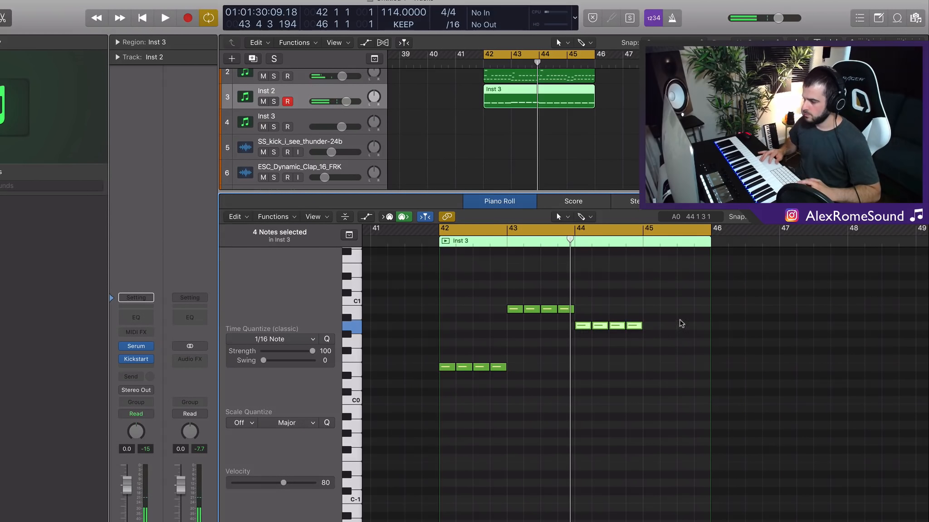
click(633, 342)
key(super+r)
key(space)
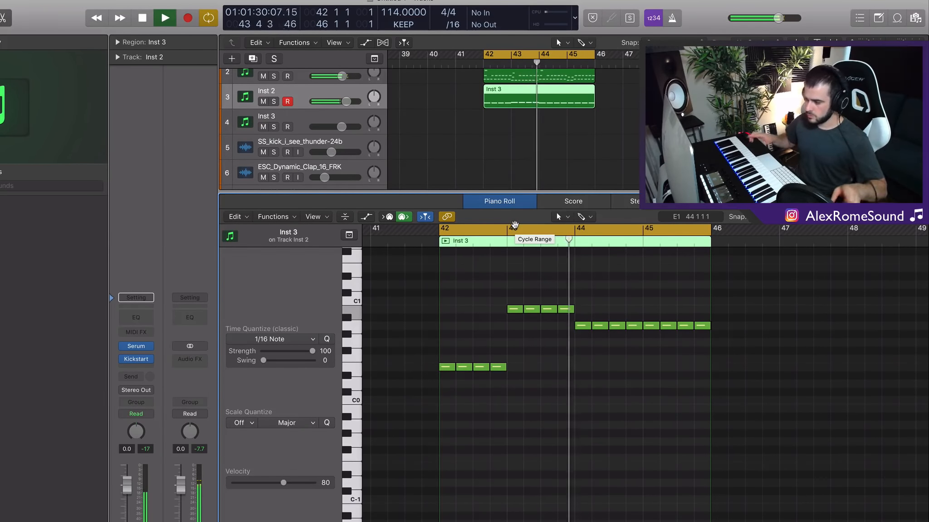
key(space)
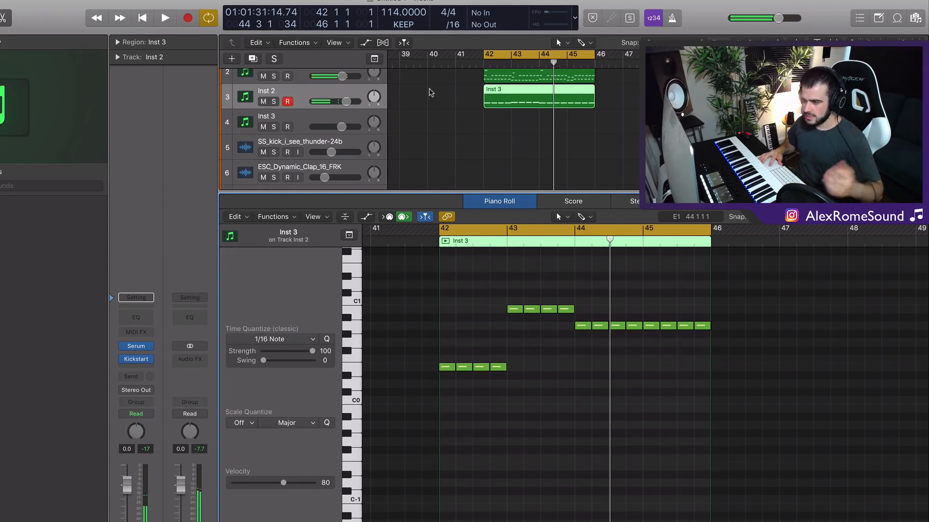
Copy the bass region from Inst 2 onto the Inst 3 track at bar 42, solo Inst 3 and play it
drag(429, 89, 552, 115)
key(super+r)
drag(631, 104, 520, 130)
key(s)
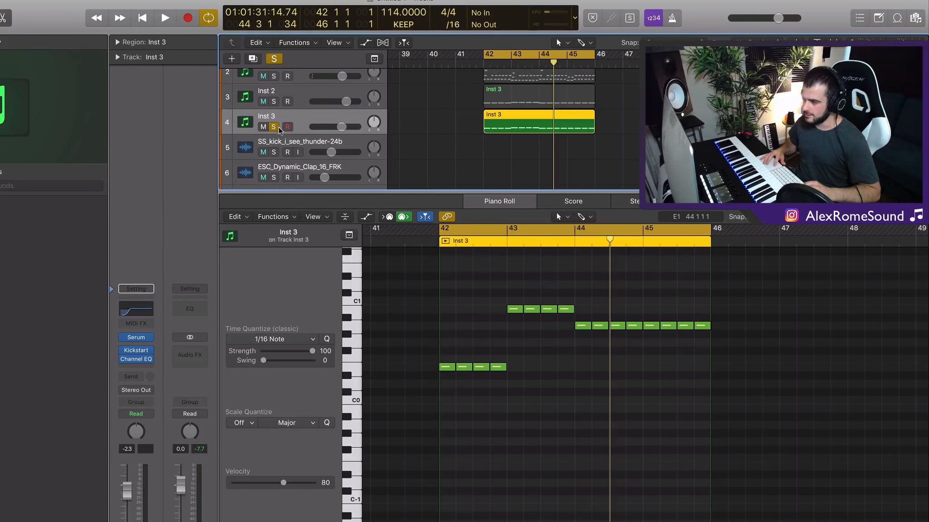
key(space)
scroll(541, 320, up, 2)
key(space)
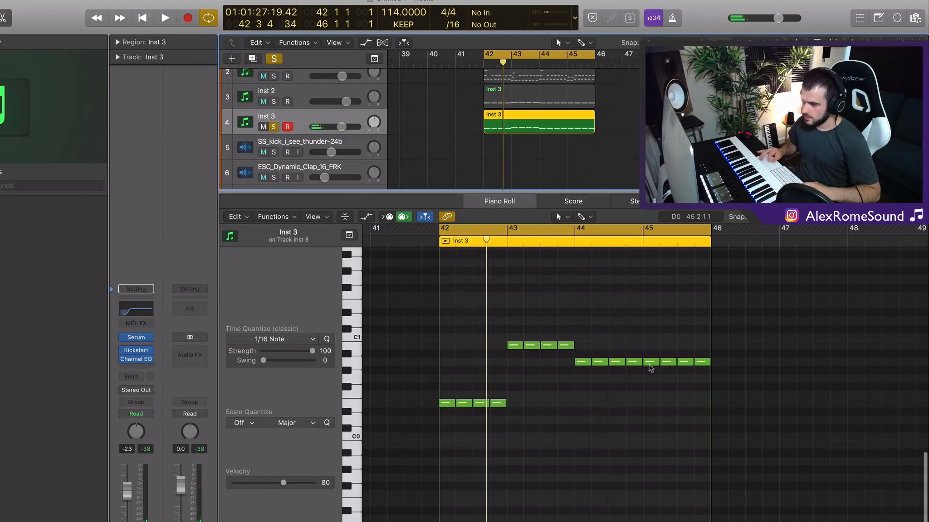
Review the Serum patch on the Inst 3 track, including its oscillator and envelope, while playing the soloed part
click(144, 338)
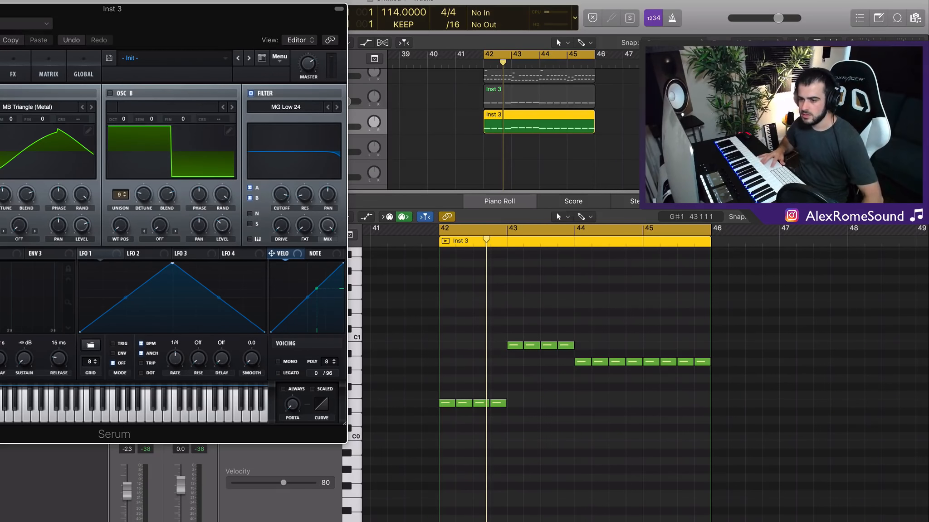
drag(129, 9, 577, 17)
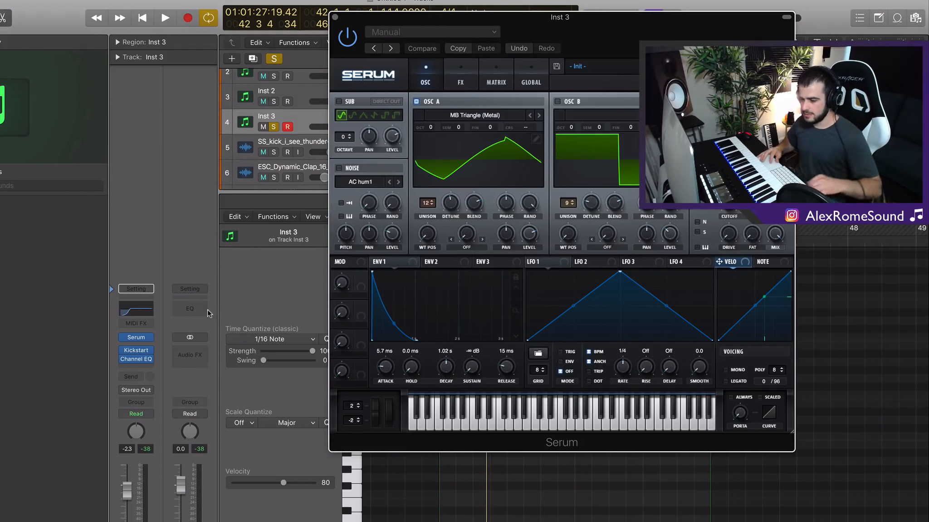
mouse_move(135, 353)
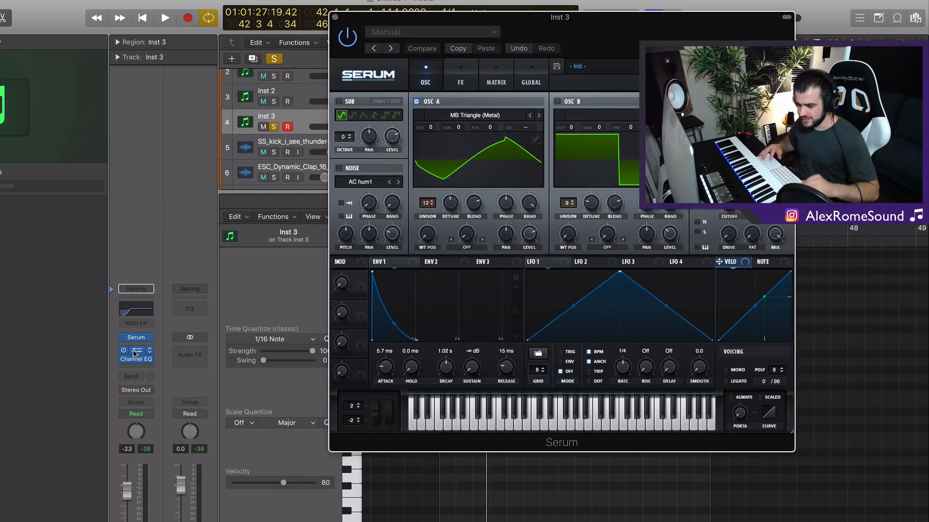
drag(661, 20, 624, 29)
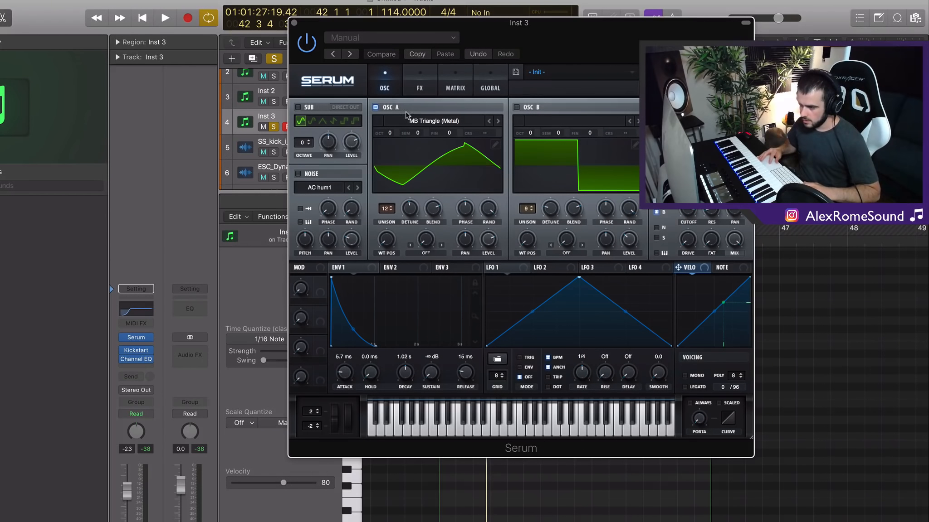
key(space)
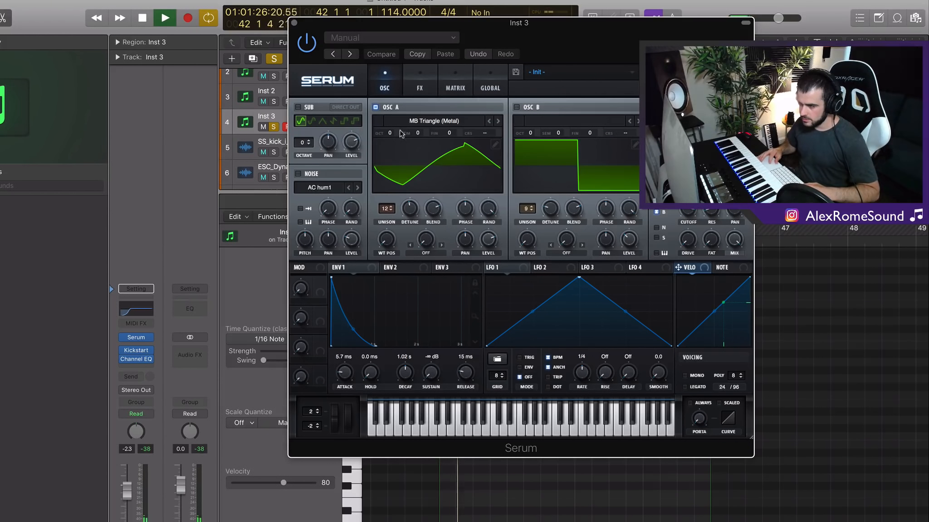
key(space)
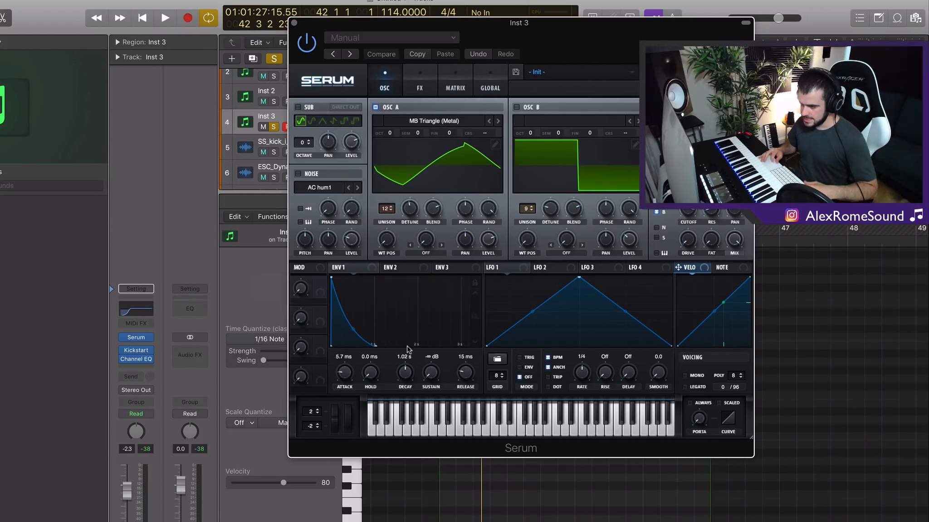
key(space)
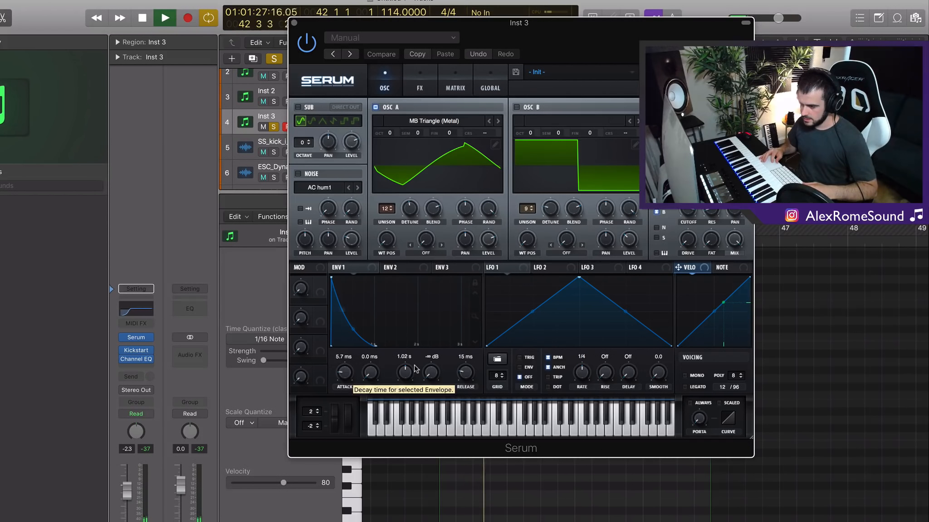
key(space)
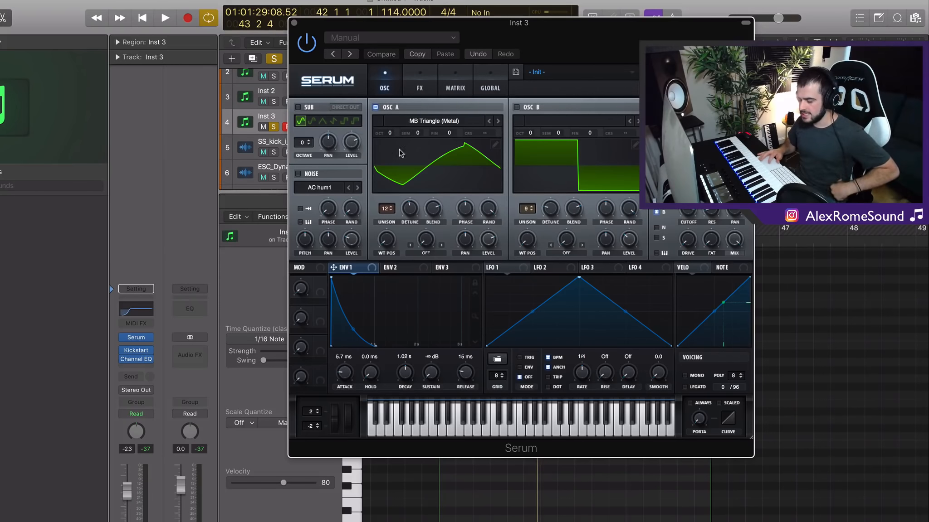
click(293, 23)
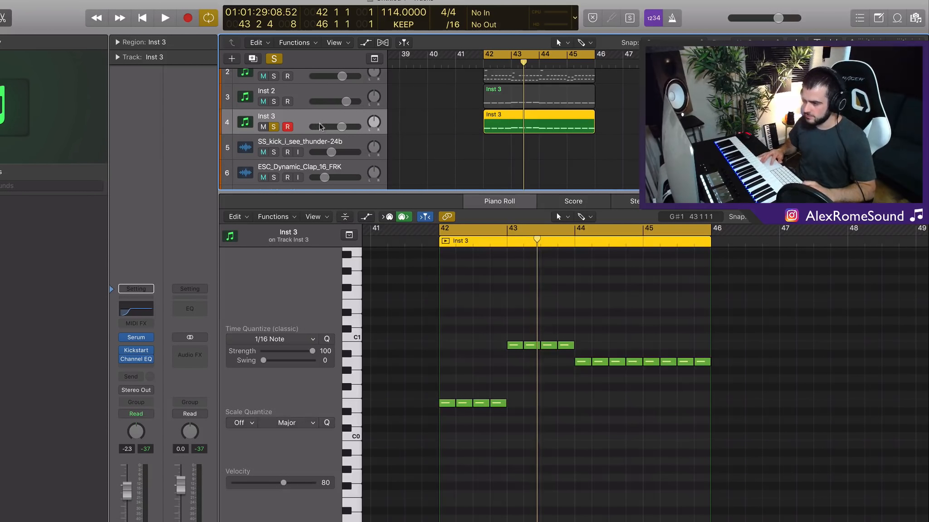
Duplicate all the Inst 3 notes in bars 42 to 45 seven semitones higher over the originals, and play the result
key(space)
key(space)
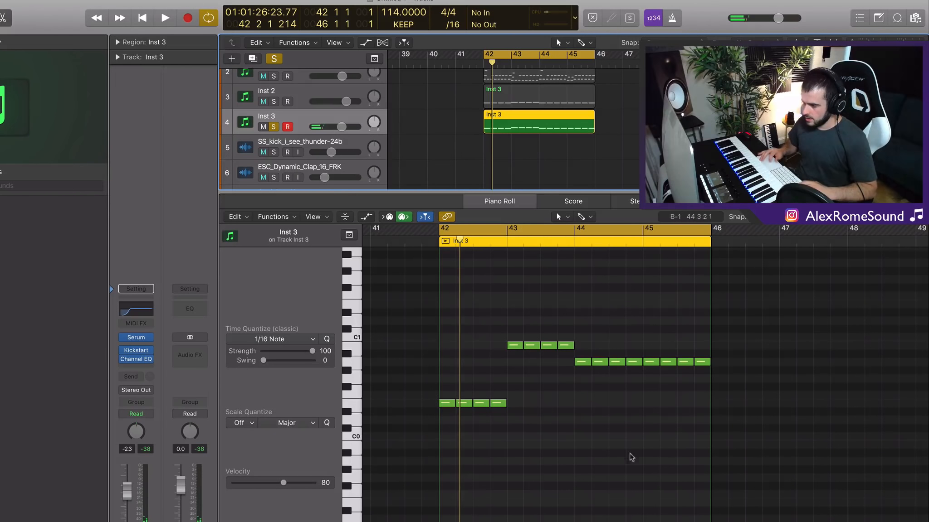
drag(778, 463, 434, 334)
key(super+r)
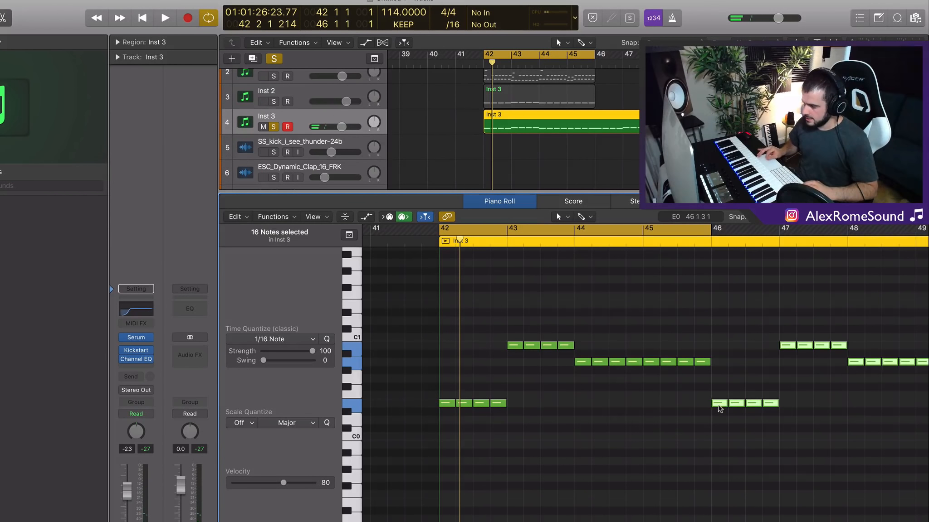
drag(719, 404, 445, 348)
key(space)
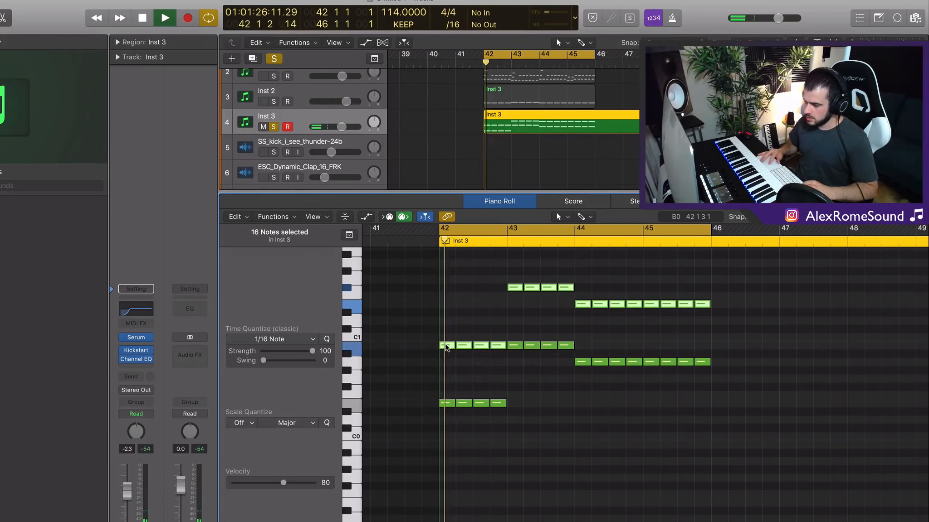
key(space)
Transpose all the stacked Inst 3 notes up one octave so the lowest starts on E1, and play the part
drag(772, 431, 415, 262)
drag(445, 405, 447, 315)
key(space)
scroll(458, 327, up, 3)
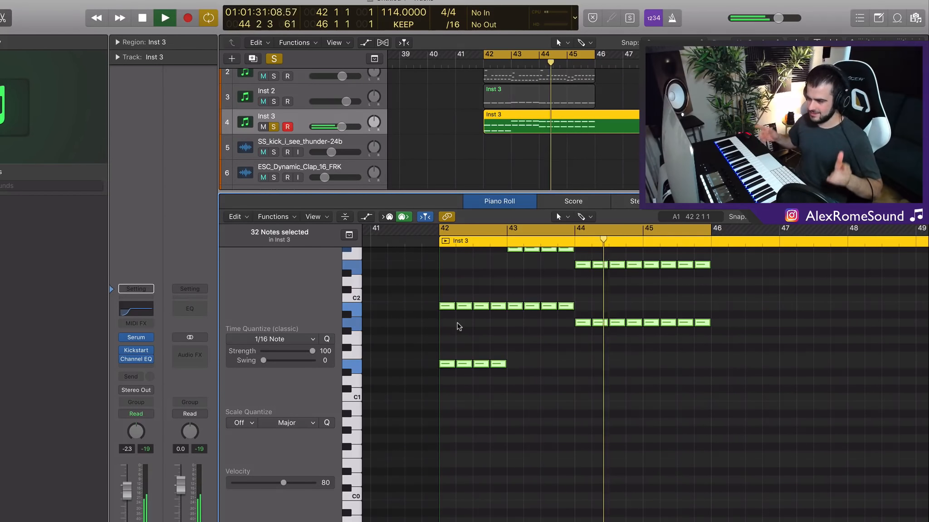
key(space)
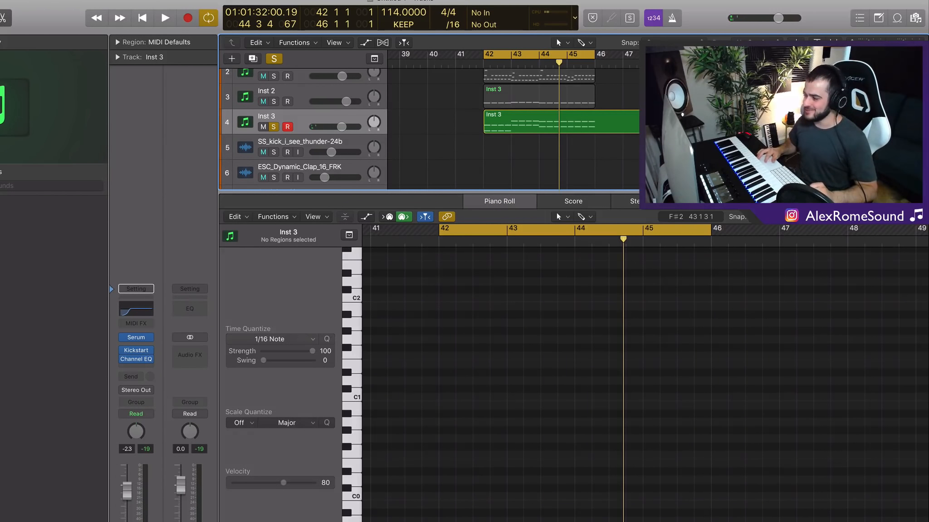
Trim the Inst 3 region to four bars so it ends at bar 46, and play it with Inst 2 and Inst 1 also soloed
drag(705, 130, 596, 130)
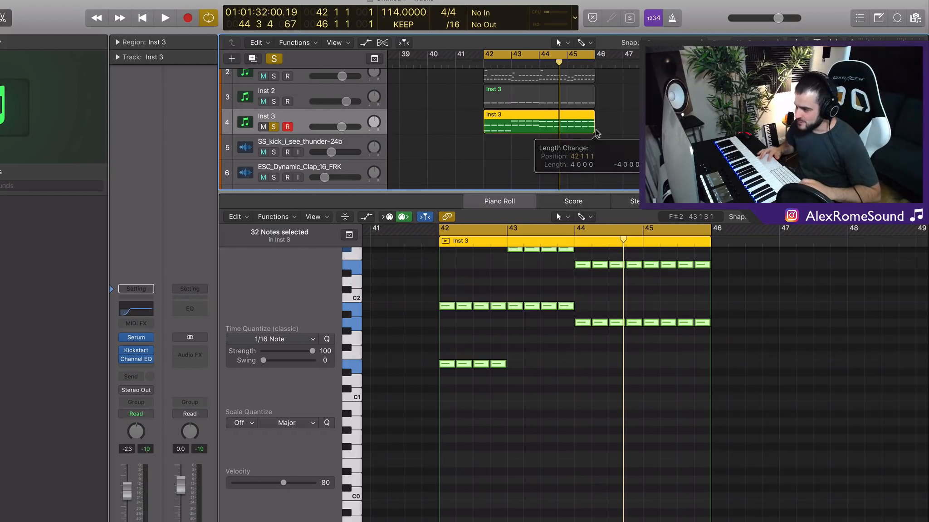
click(274, 102)
key(space)
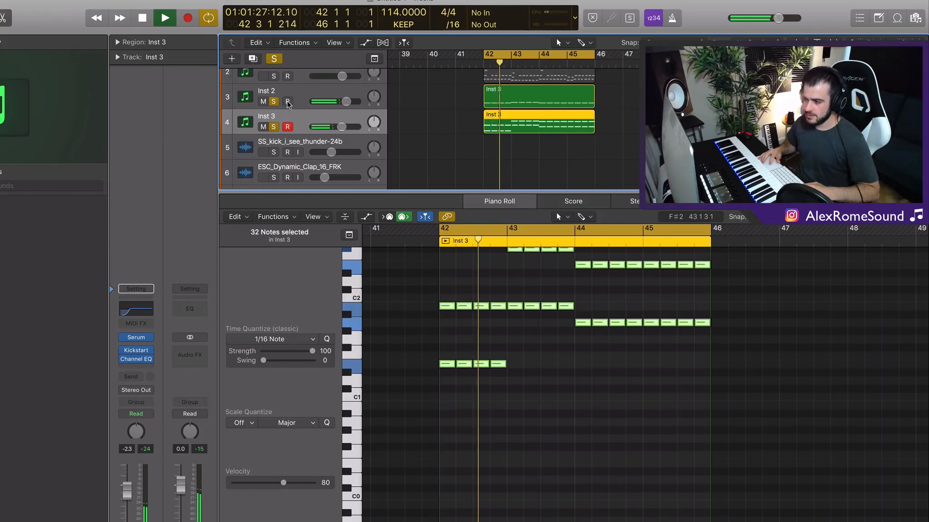
click(290, 107)
click(303, 121)
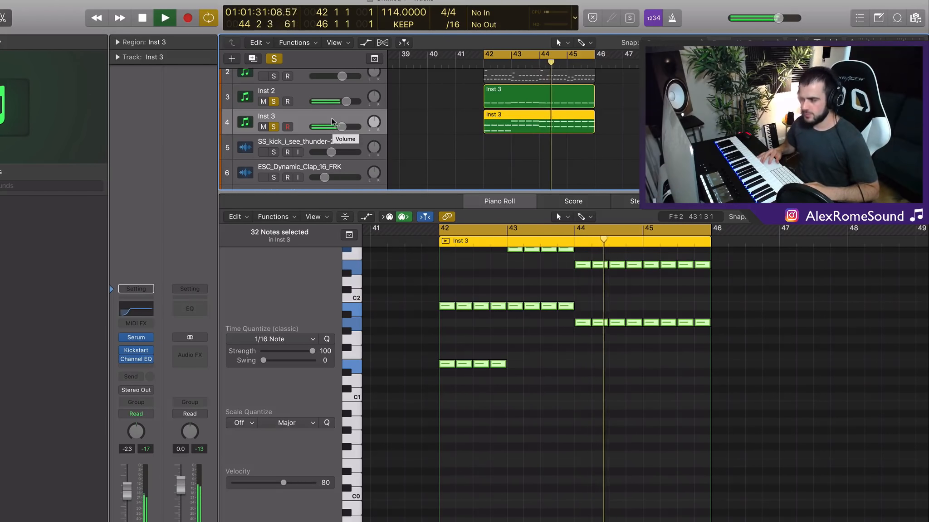
scroll(303, 95, up, 2)
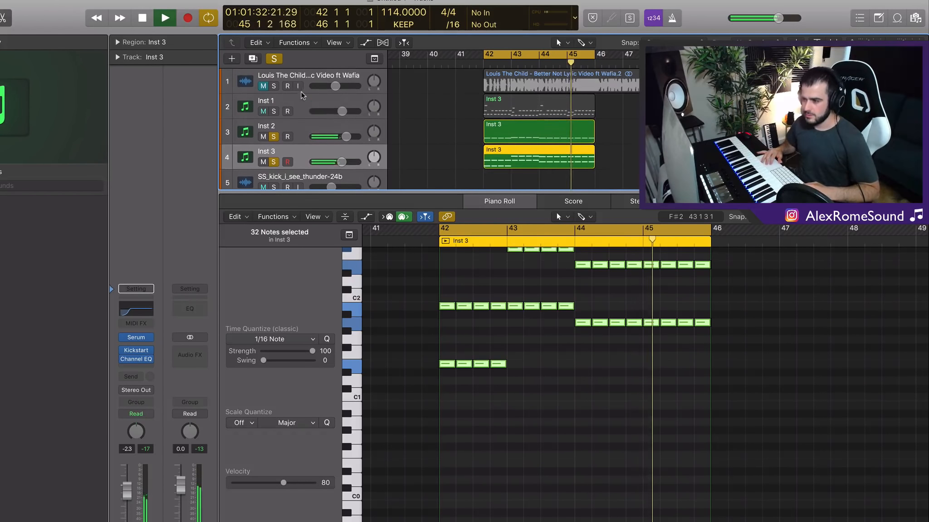
click(273, 112)
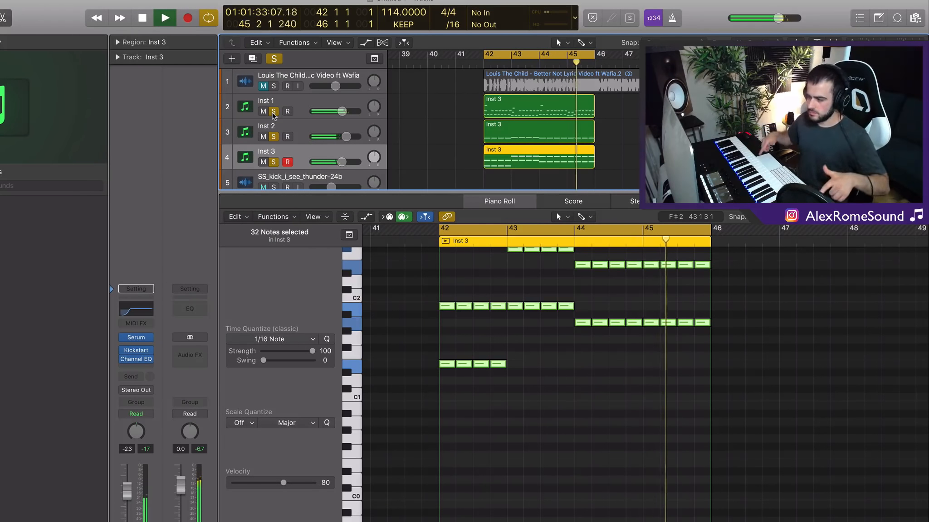
key(space)
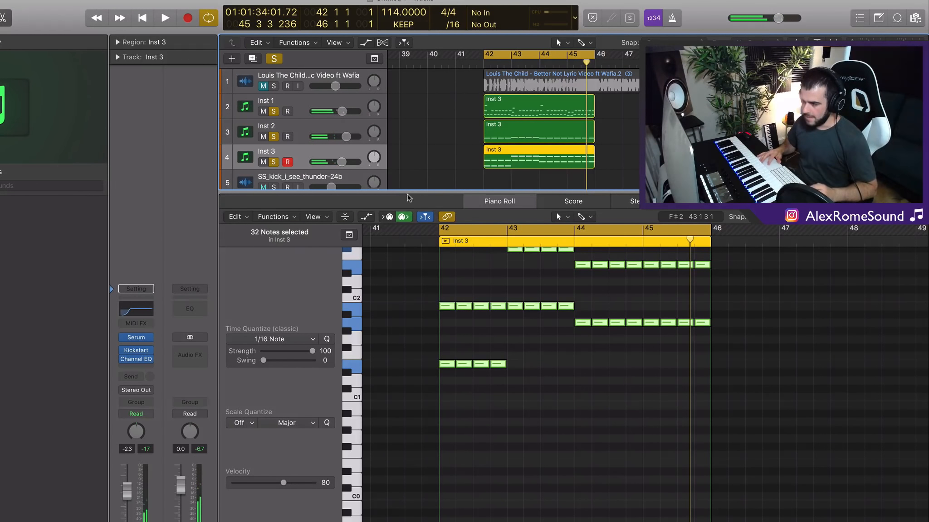
Close the Piano Roll and unsolo Inst 1, Inst 2 and Inst 3
key(e)
drag(274, 162, 274, 111)
click(531, 252)
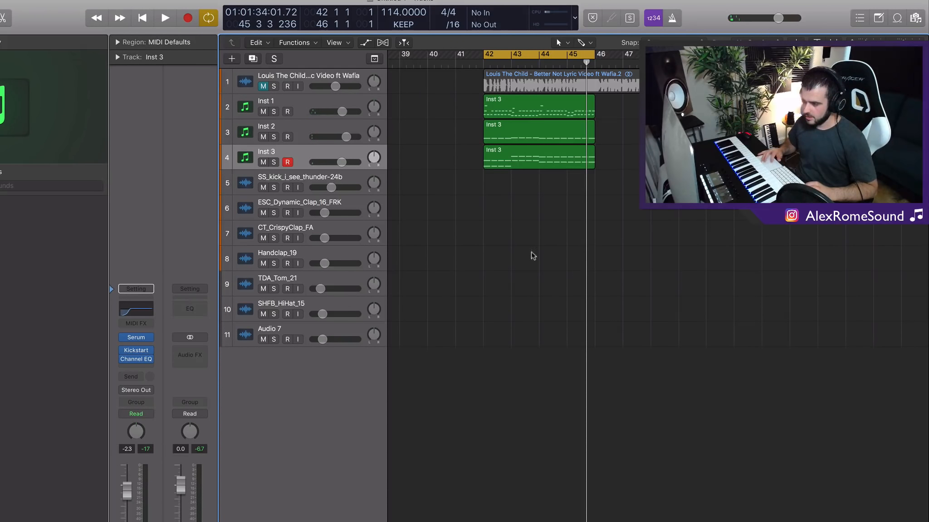
Bring one SS_kick_i_see_thunder-24b region from the drum arrangement further along the timeline to the start of bar 42
click(302, 178)
scroll(514, 176, left, 5)
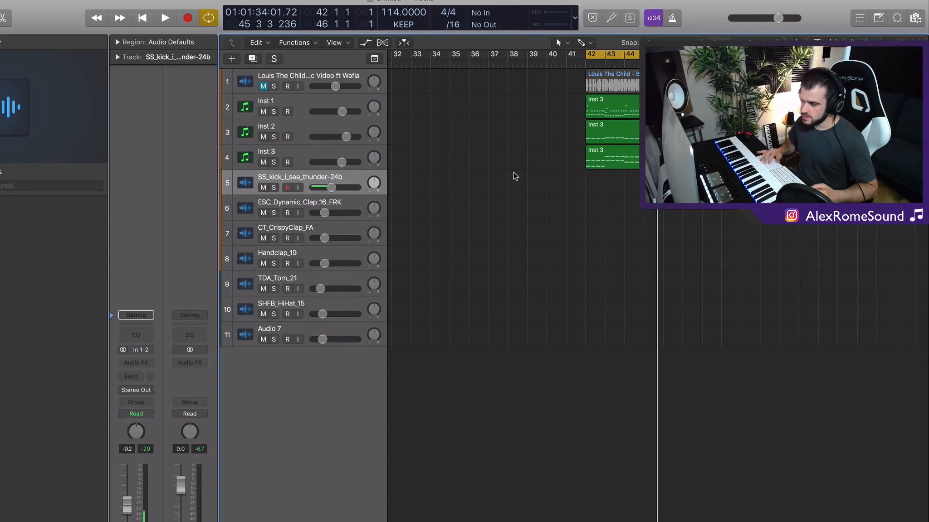
scroll(515, 176, down, 6)
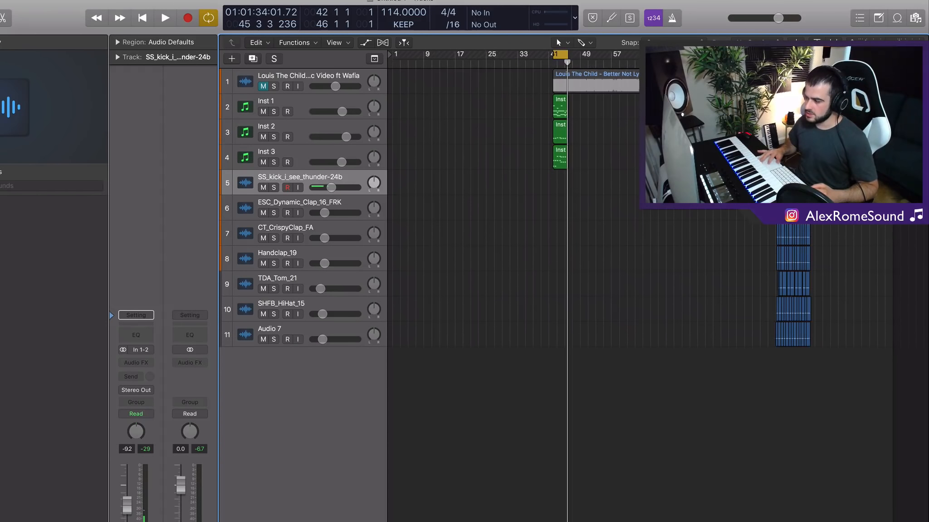
drag(779, 188, 556, 190)
scroll(557, 190, up, 6)
scroll(559, 189, up, 5)
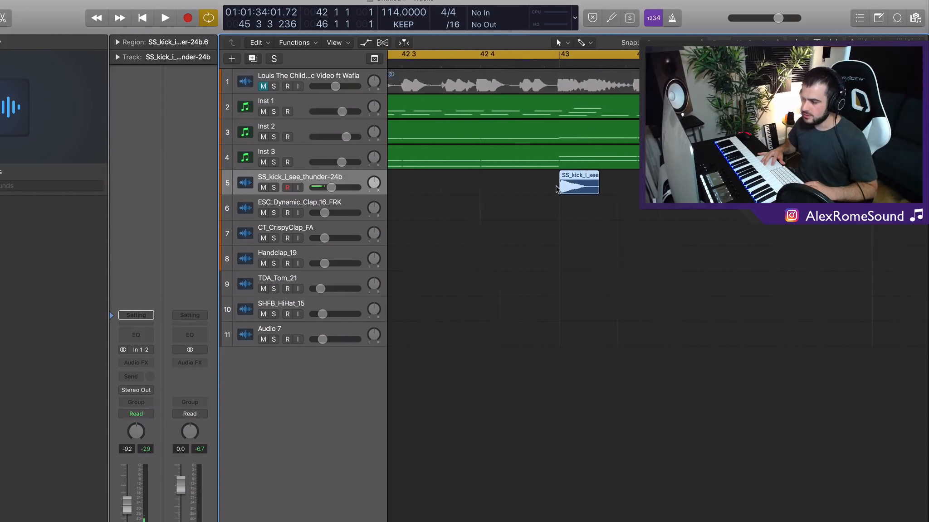
scroll(558, 190, down, 2)
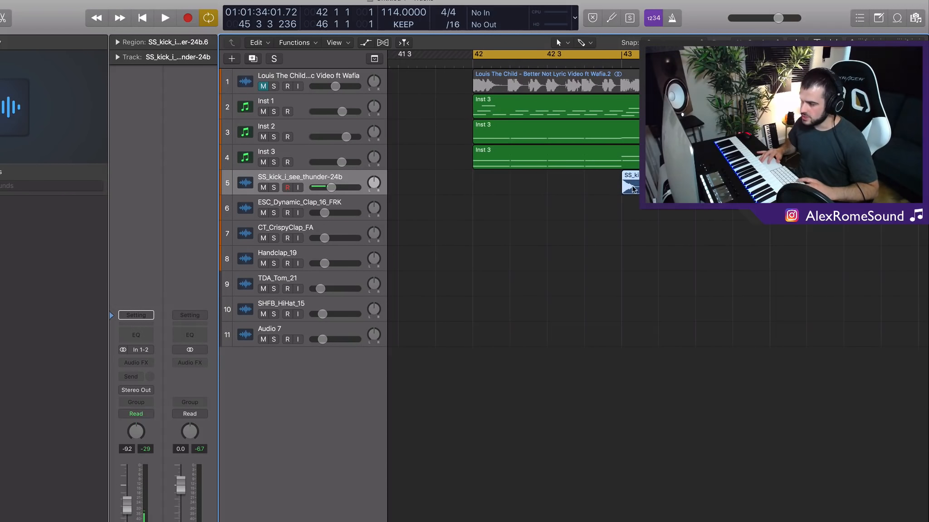
drag(538, 188, 426, 188)
Repeat the kick region on every beat of bar 42 and place another on the first beat of bar 43
key(super+r)
shift+click(488, 183)
key(super+r)
key(super+r)
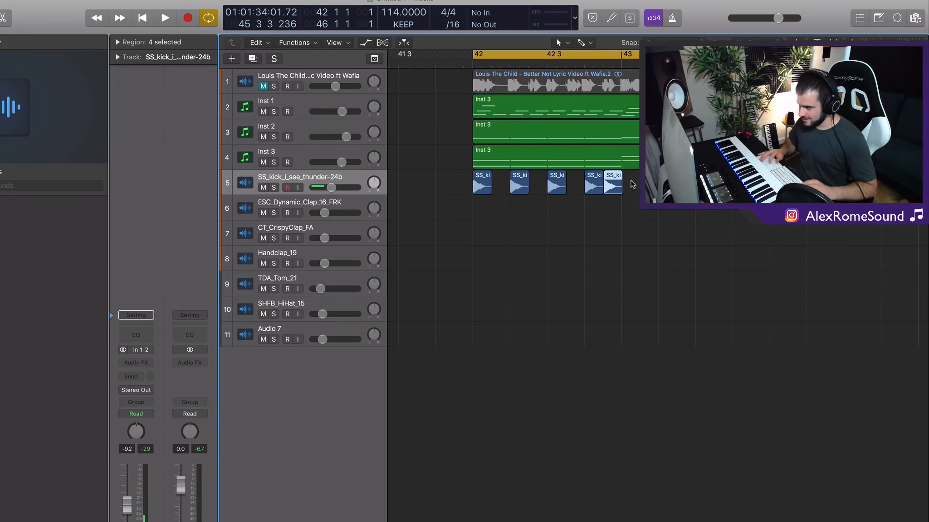
drag(611, 185, 630, 183)
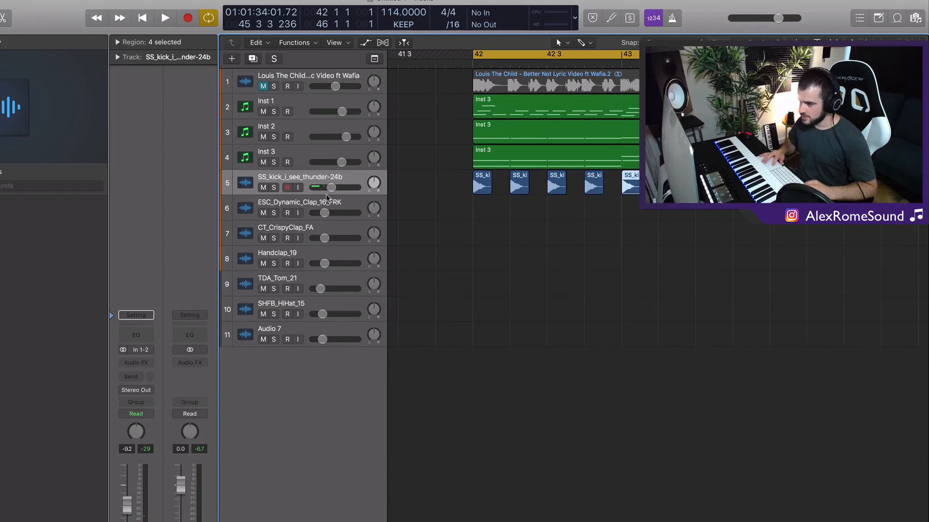
Solo the kick track and play the kick pattern from bar 42
click(273, 187)
key(space)
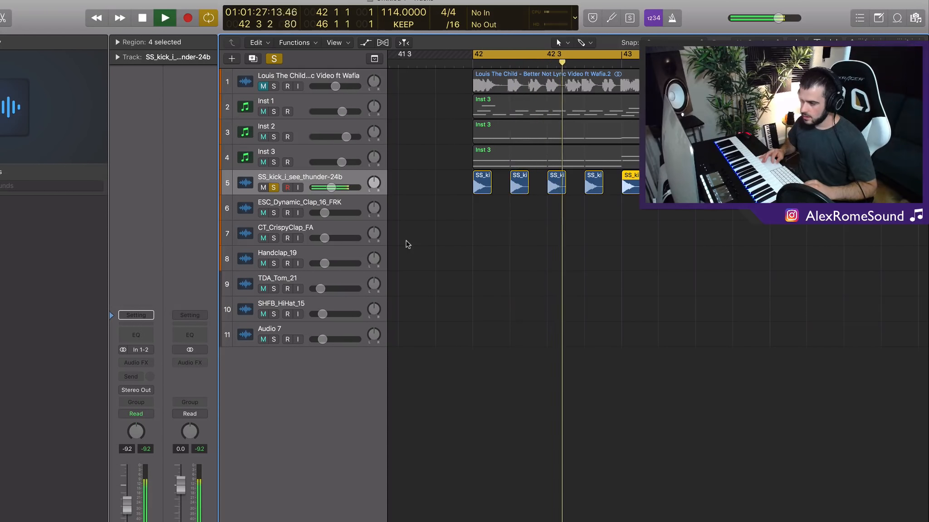
key(space)
click(350, 188)
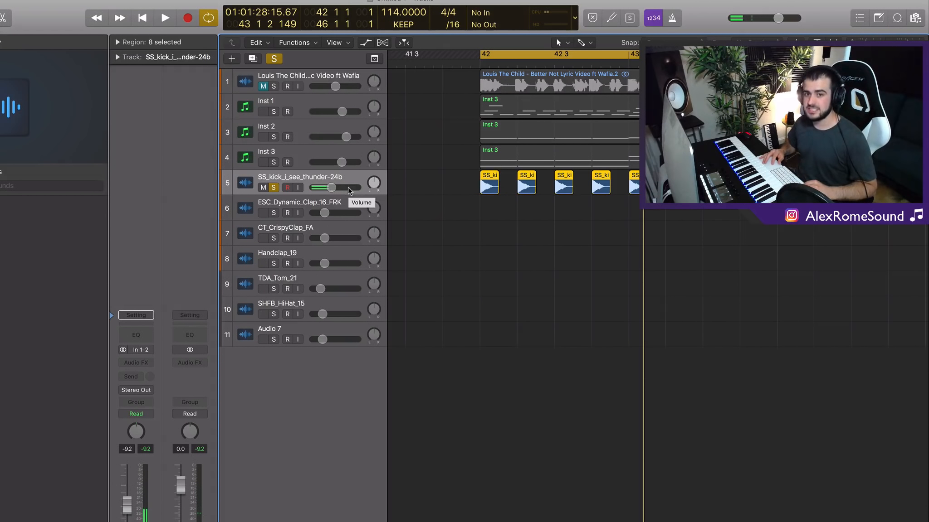
Set the transpose of the eight kick regions to -4 while auditioning the soloed kick
click(119, 42)
key(space)
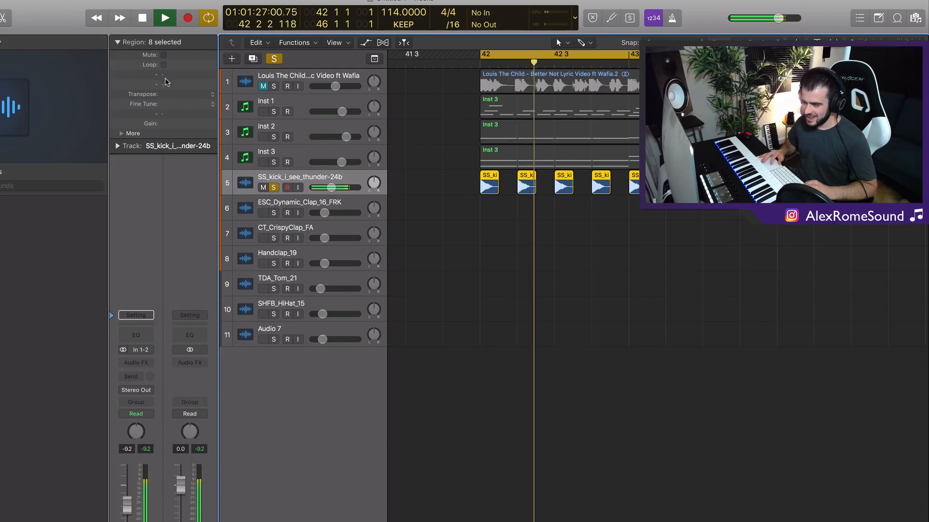
key(space)
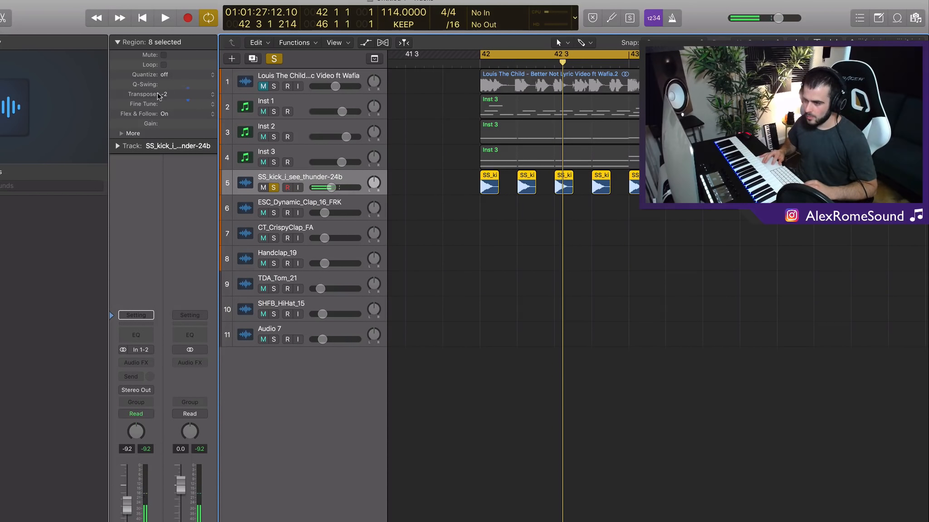
key(space)
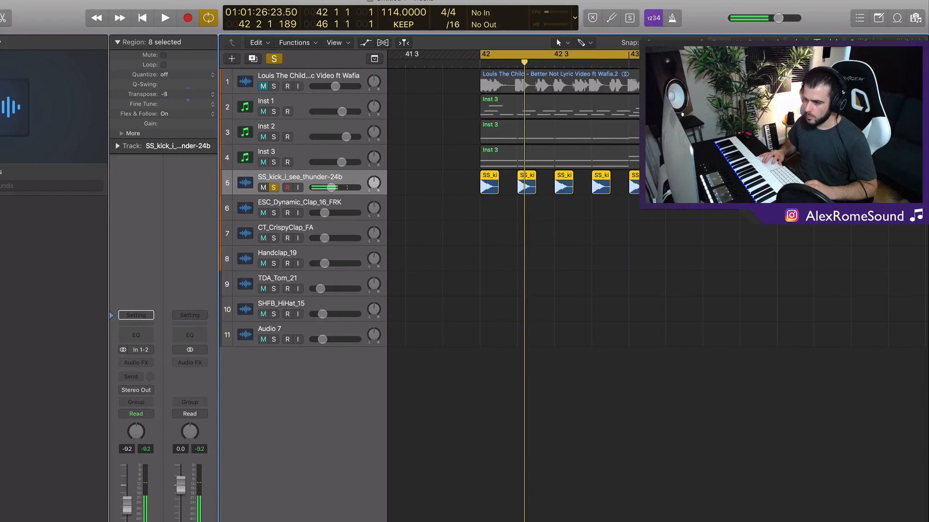
key(space)
key(space)
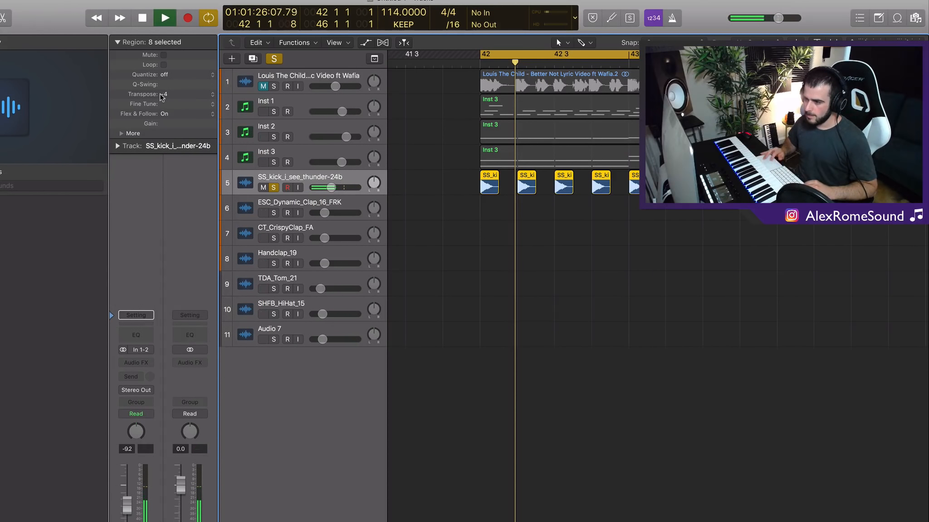
Unsolo the kick track and play it together with the Inst 1, Inst 2 and Inst 3 parts
click(274, 188)
key(space)
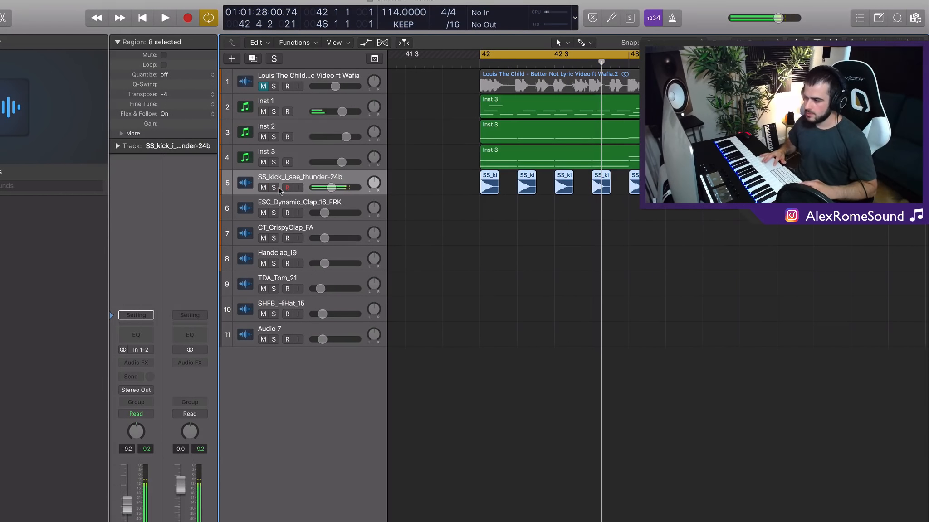
key(space)
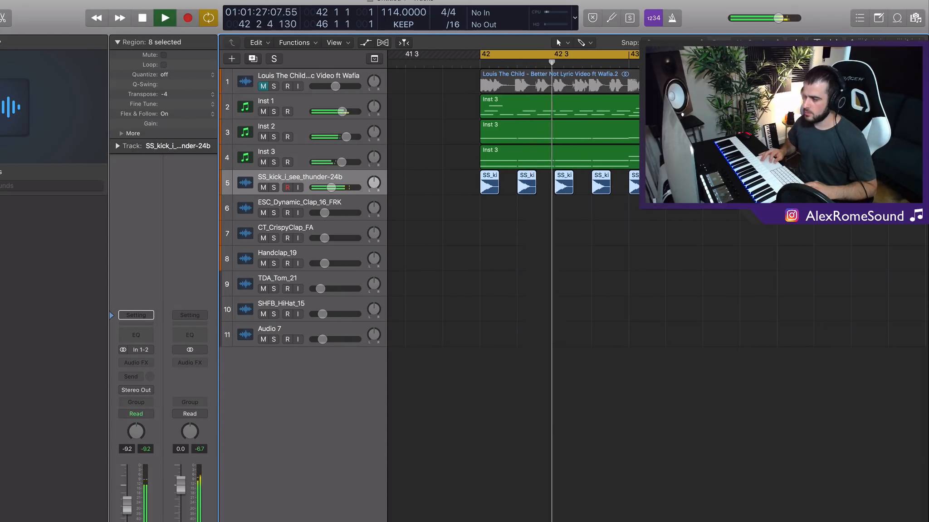
key(space)
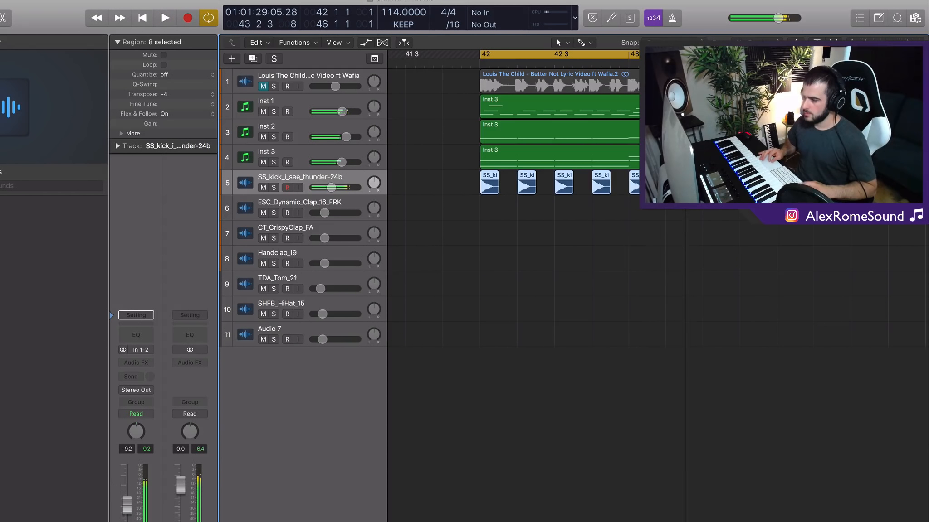
Repeat the eight kick regions to fill bars 44 and 45 with a kick on every beat
drag(769, 181, 483, 184)
key(super+r)
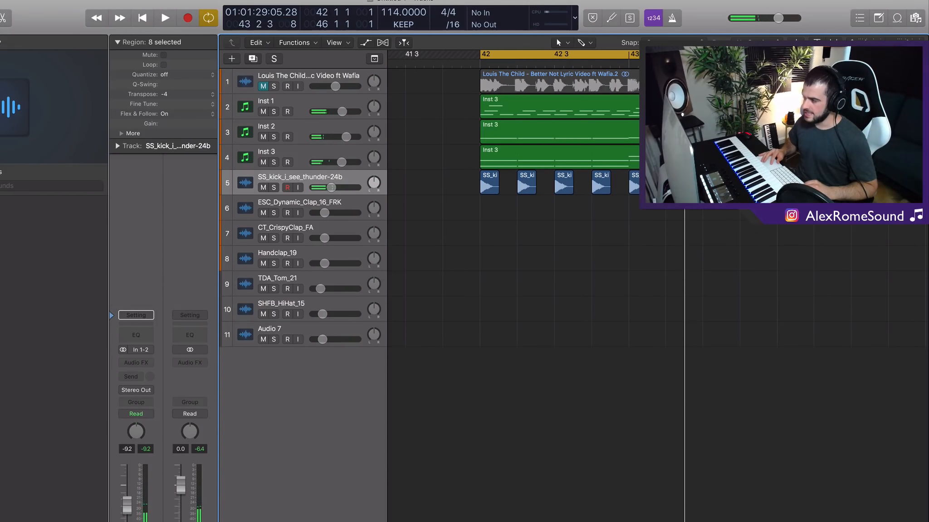
drag(768, 183, 789, 184)
key(space)
key(super+Left)
key(super+Left)
key(super+Left)
key(super+Left)
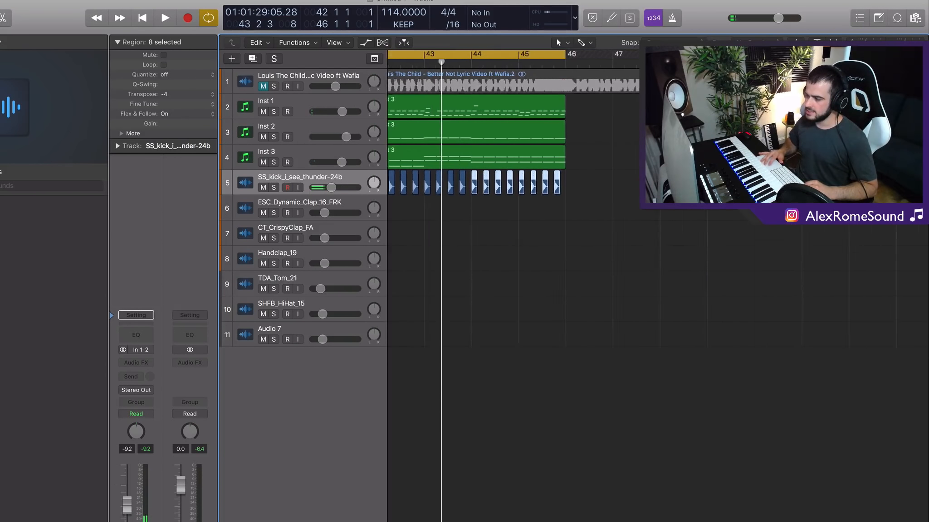
scroll(561, 203, left, 5)
Bring the ESC_Dynamic_Clap, CT_CrispyClap and Handclap regions from the later drum arrangement to bar 42, deleting the surplus second set
click(320, 204)
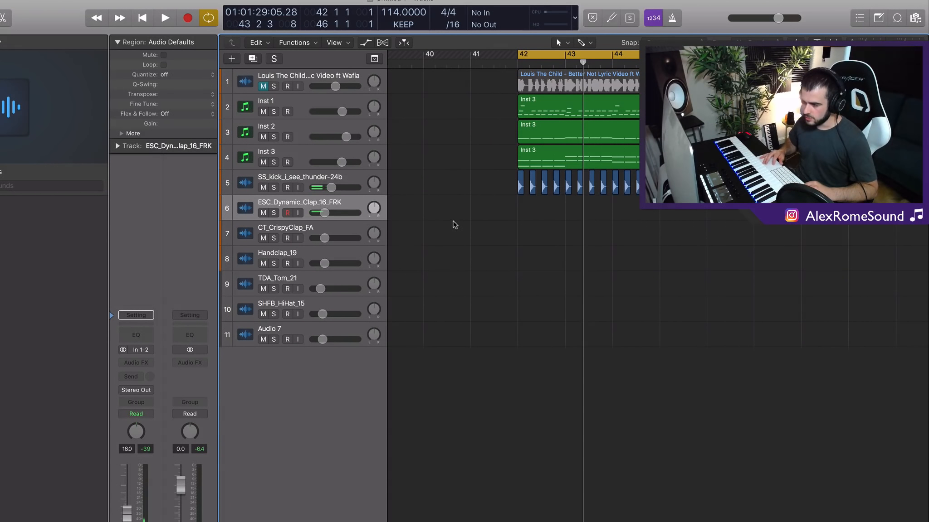
key(super+Left)
key(super+Left)
key(super+Left)
key(super+Left)
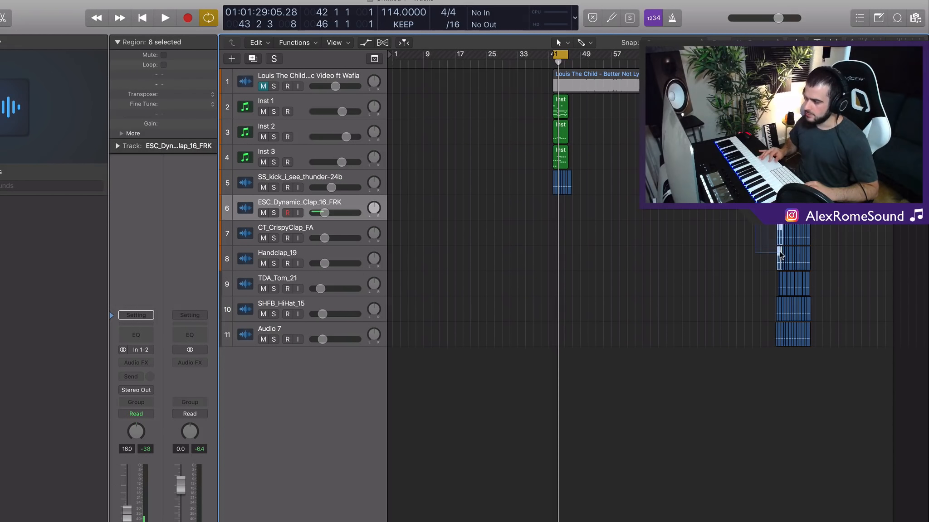
drag(778, 235, 553, 232)
key(super+Right)
key(super+Right)
key(super+Right)
key(super+Right)
click(643, 247)
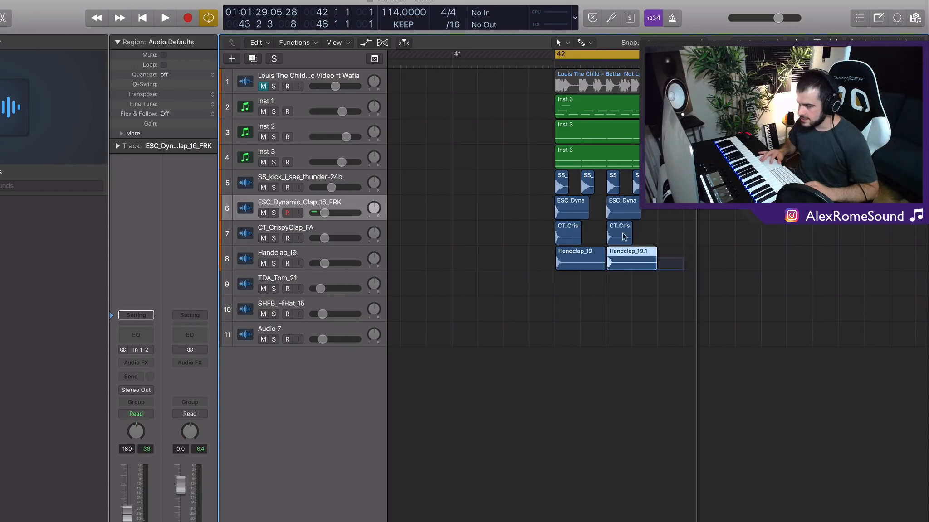
key(Delete)
Move the three layered clap regions to beat 2 of bar 42, nudging them together so they start slightly ahead of the beat
drag(631, 260, 607, 212)
key(super+Right)
key(super+Right)
key(super+Right)
key(super+Right)
key(super+Right)
key(super+Right)
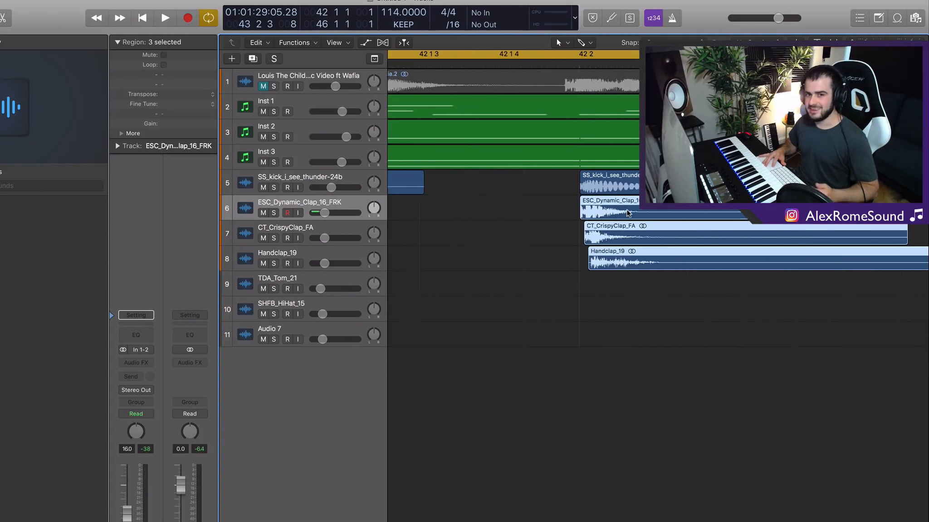
drag(650, 238, 614, 237)
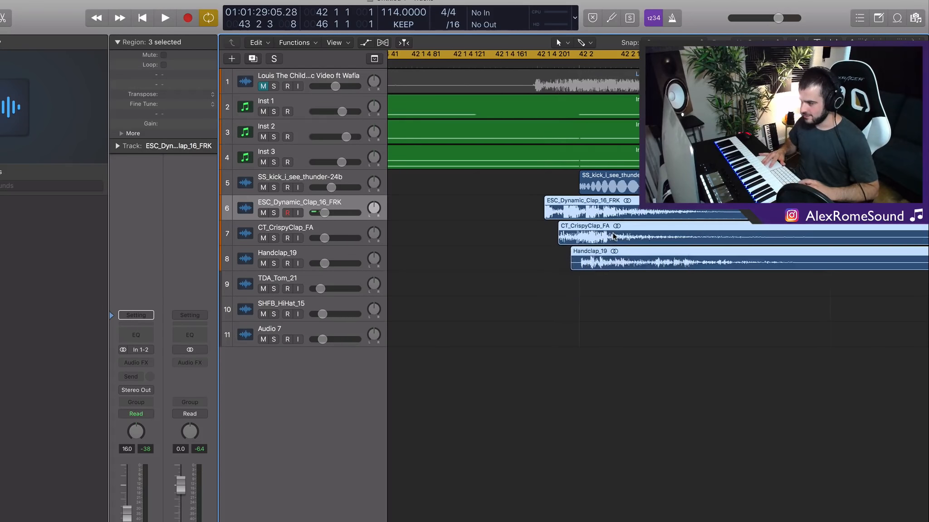
Repeat the three clap regions along the timeline through bar 45, aligning each set with beats 2 and 4
key(super+Left)
key(super+Left)
key(super+Left)
key(super+Left)
key(super+Left)
key(super+Left)
scroll(613, 237, right, 3)
key(super+r)
drag(689, 227, 693, 227)
key(super+r)
drag(584, 233, 684, 230)
scroll(591, 234, right, 3)
scroll(666, 223, right, 3)
scroll(684, 231, right, 3)
drag(584, 204, 623, 210)
scroll(588, 204, right, 3)
key(super+Left)
key(super+Left)
key(super+Left)
key(super+r)
key(super+Right)
key(super+Right)
key(super+Right)
key(super+r)
Nudge the last set of three clap regions into place at beat 4 of bar 45
scroll(648, 214, right, 4)
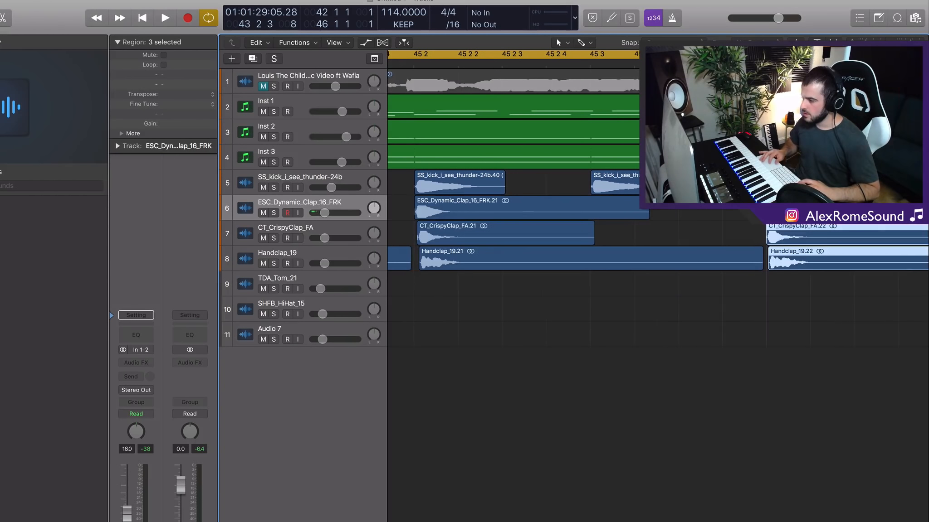
drag(770, 211, 773, 210)
key(super+Left)
key(super+Left)
key(super+Left)
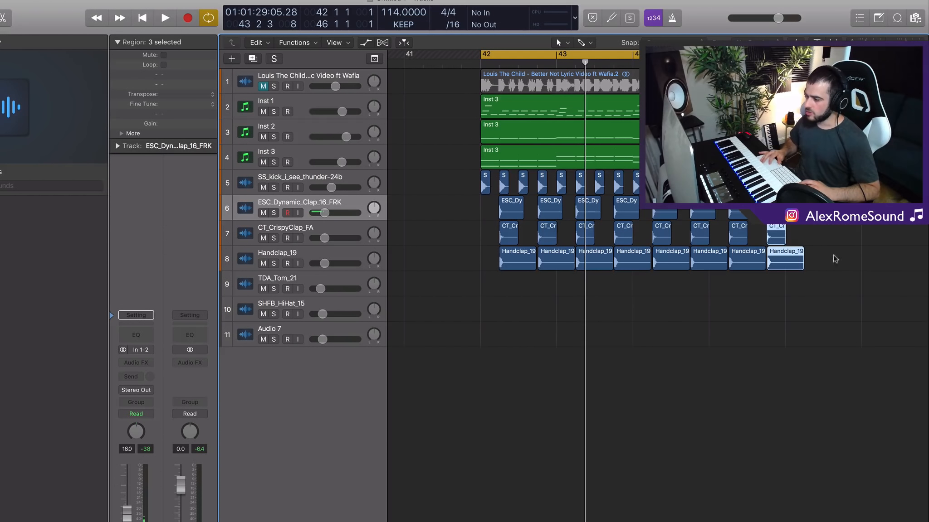
Select all clap regions except the first set and shift them 38 ticks later, closer to beat 4 of bar 42
drag(829, 259, 439, 202)
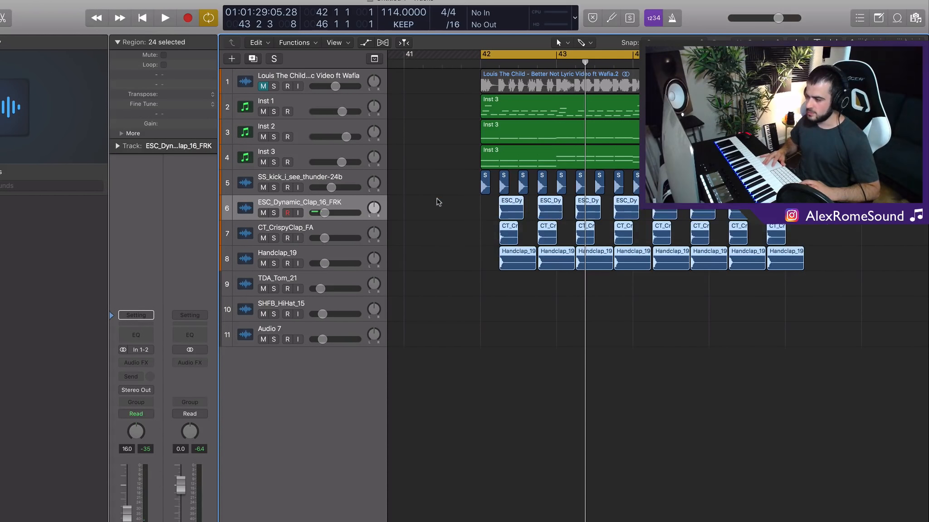
drag(829, 265, 574, 213)
key(super+Right)
key(super+Right)
key(super+Right)
key(super+Right)
key(super+Right)
key(super+Right)
key(super+Right)
key(super+Right)
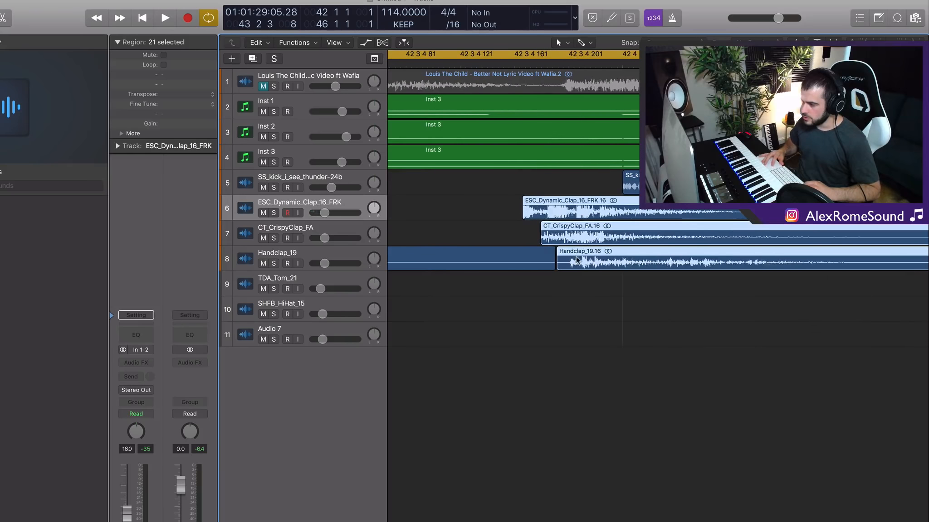
drag(609, 259, 660, 260)
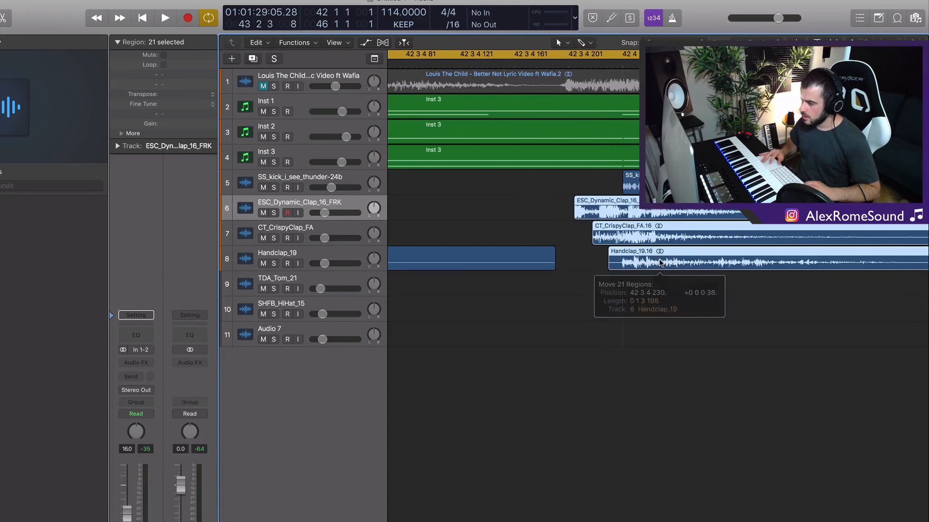
click(556, 197)
click(586, 205)
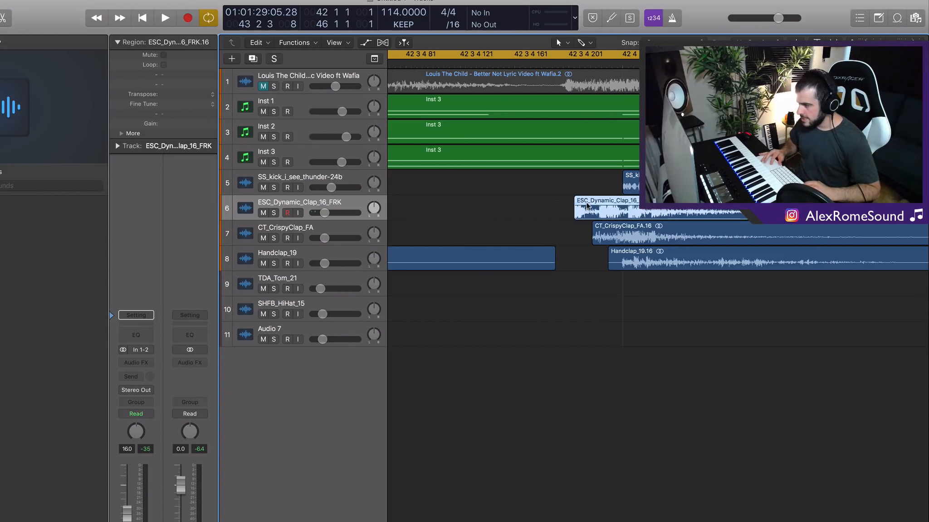
Solo the kick and ESC_Dynamic_Clap_16_FRK tracks and listen to them together from bar 42
click(603, 237)
click(661, 263)
key(super+Left)
key(super+Left)
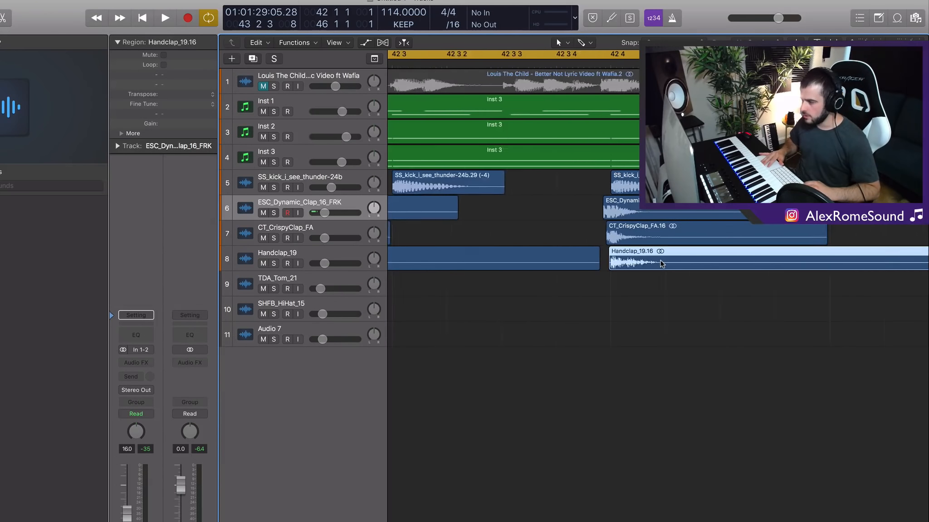
key(super+Left)
key(super+Left)
key(super+Left)
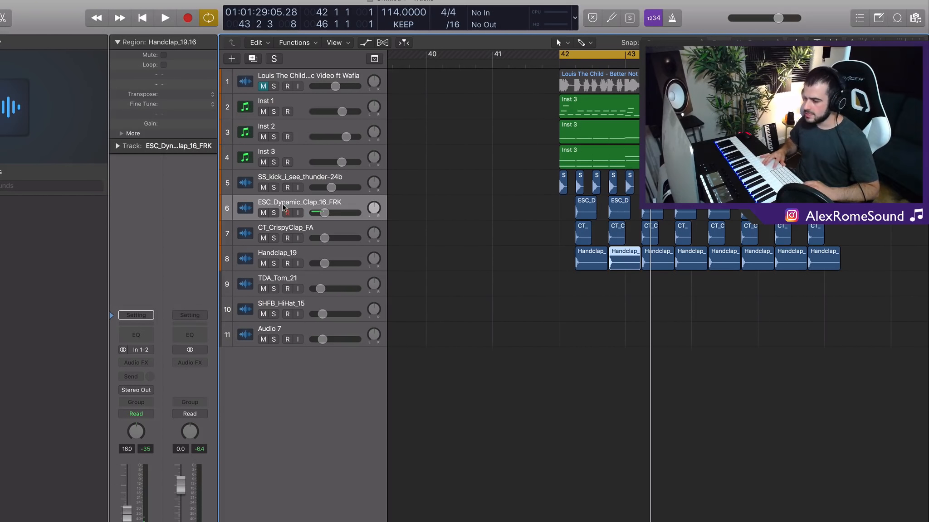
click(273, 187)
click(273, 212)
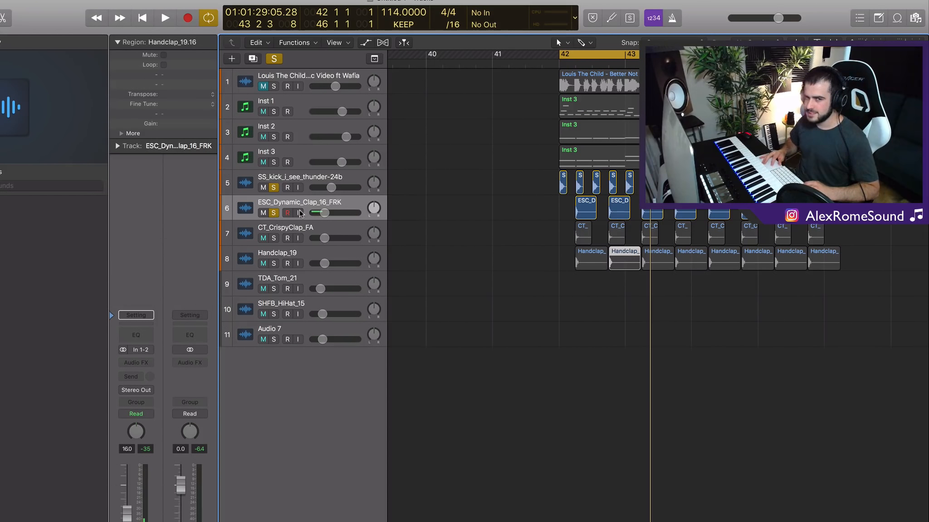
key(space)
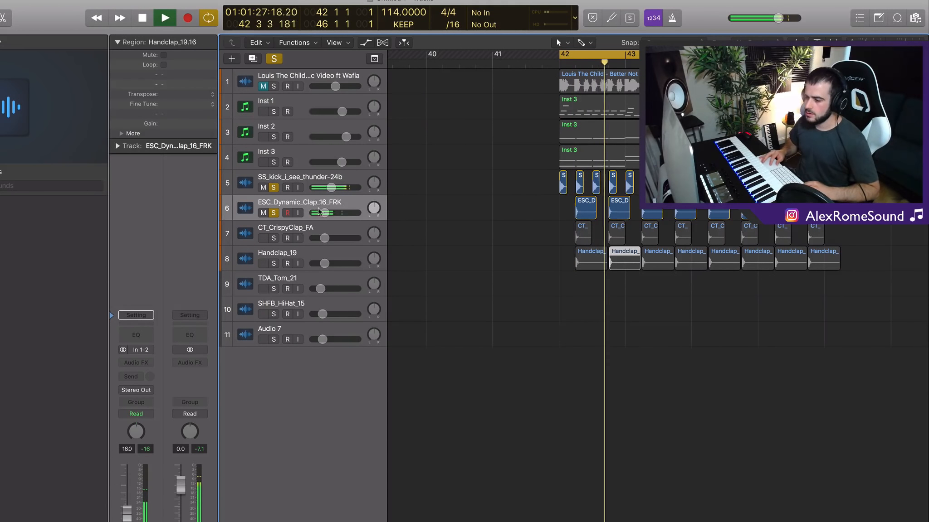
key(space)
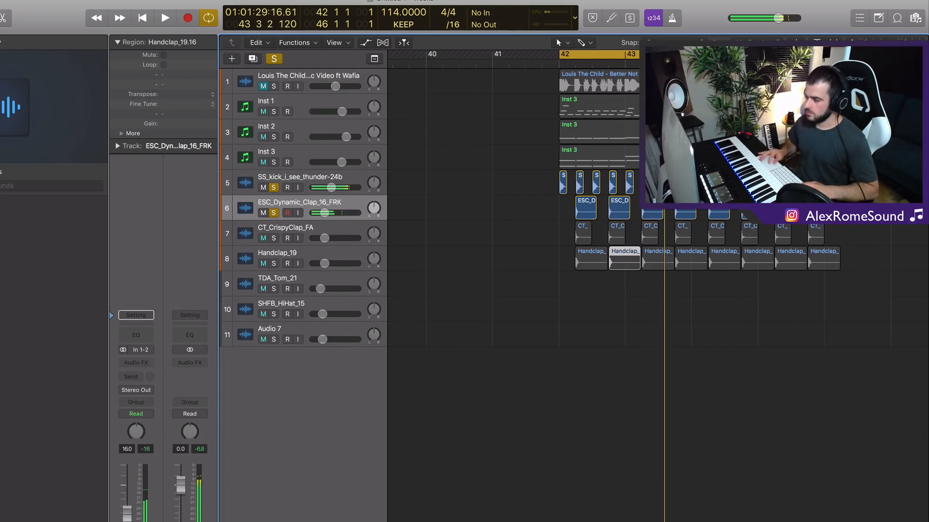
Examine the start of the first ESC_Dynamic_Clap region against the kick at beat 2 of bar 42
drag(848, 202, 546, 219)
key(super+Right)
key(super+Right)
key(super+Right)
key(super+Right)
key(super+Right)
key(super+Right)
key(super+Right)
key(super+Right)
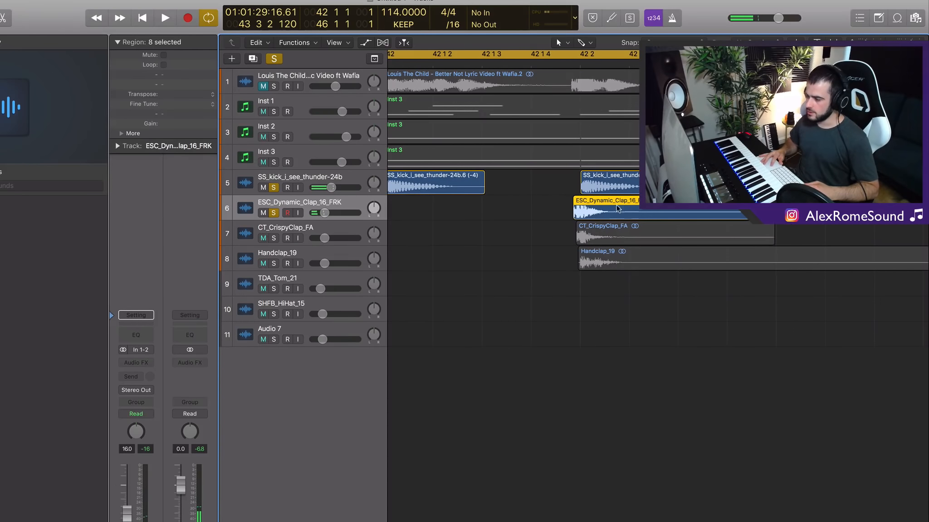
click(574, 209)
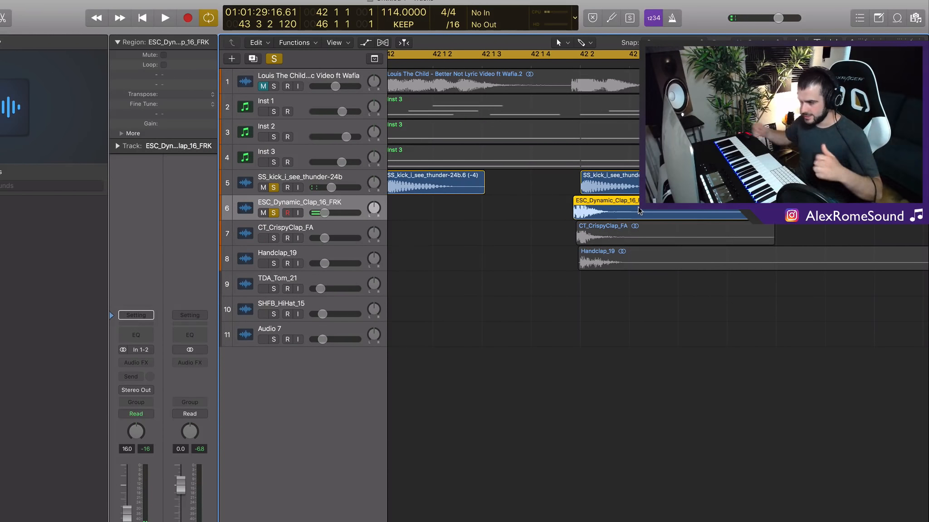
Add the CT_CrispyClap_FA track to the soloed kick and dynamic clap and listen to the combination
click(274, 238)
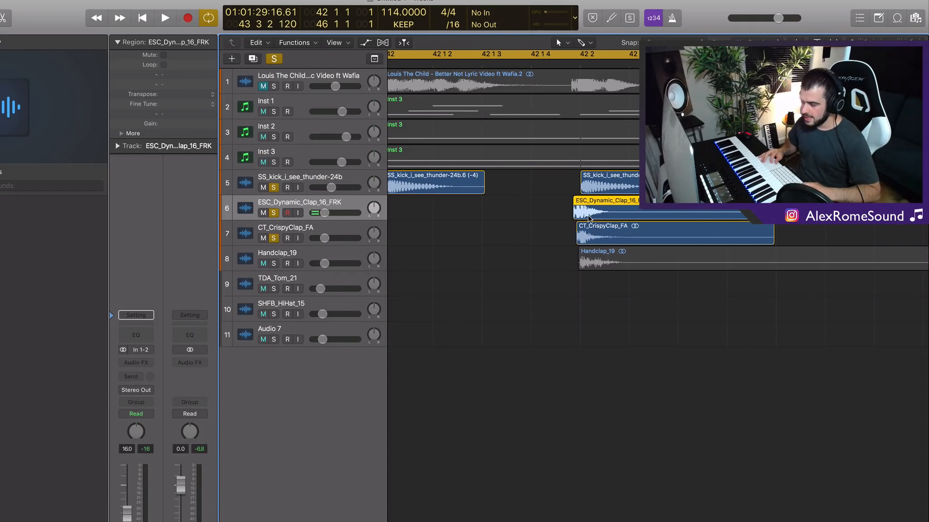
key(space)
key(super+Left)
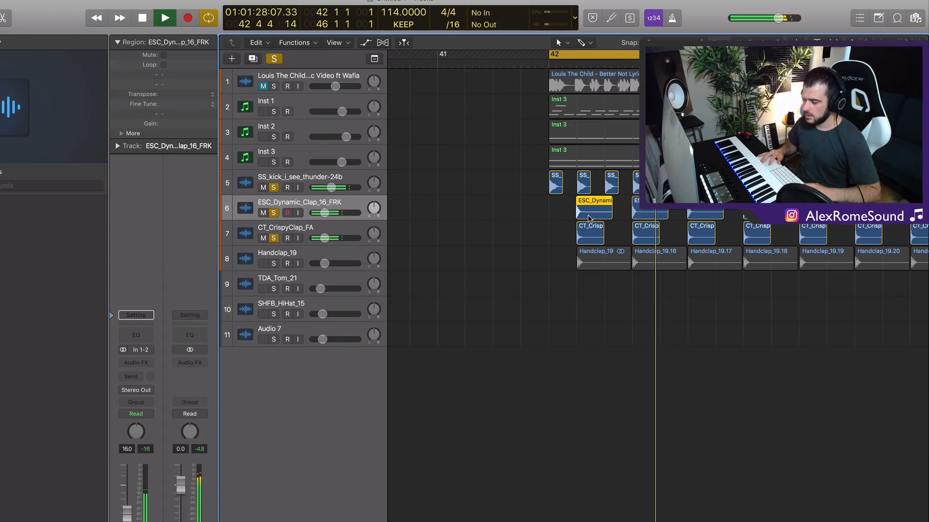
key(space)
drag(551, 227, 824, 229)
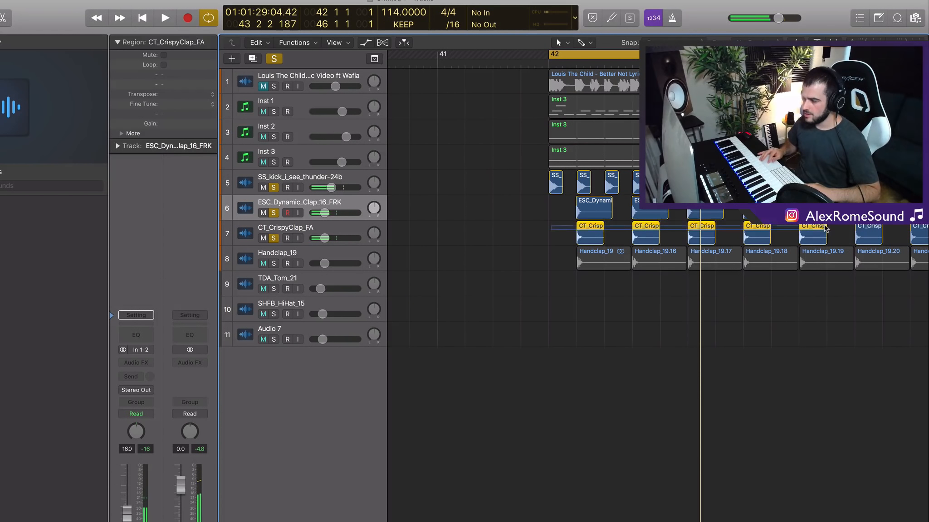
Solo only the Handclap_19 track, leaving the kick and the other claps out, and listen to it
click(296, 253)
click(274, 264)
drag(525, 269, 759, 260)
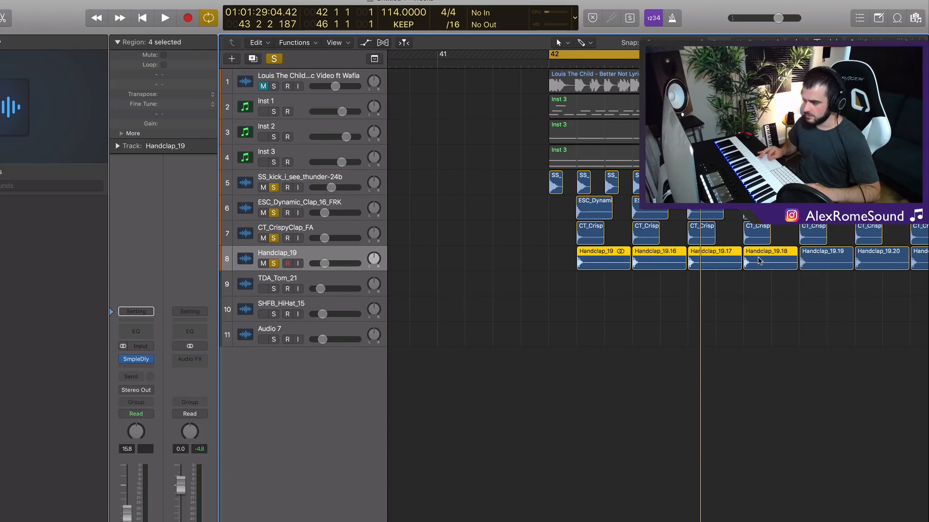
drag(418, 267, 749, 276)
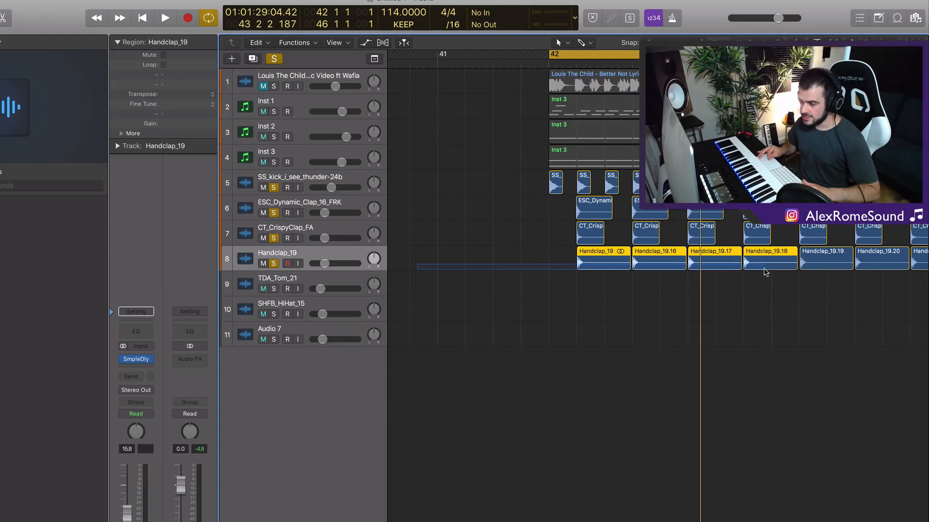
drag(274, 238, 274, 189)
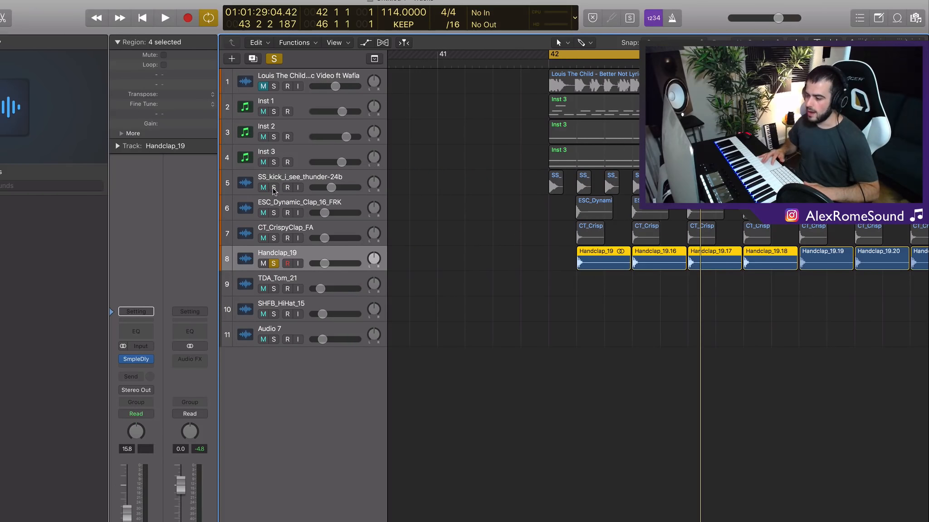
key(space)
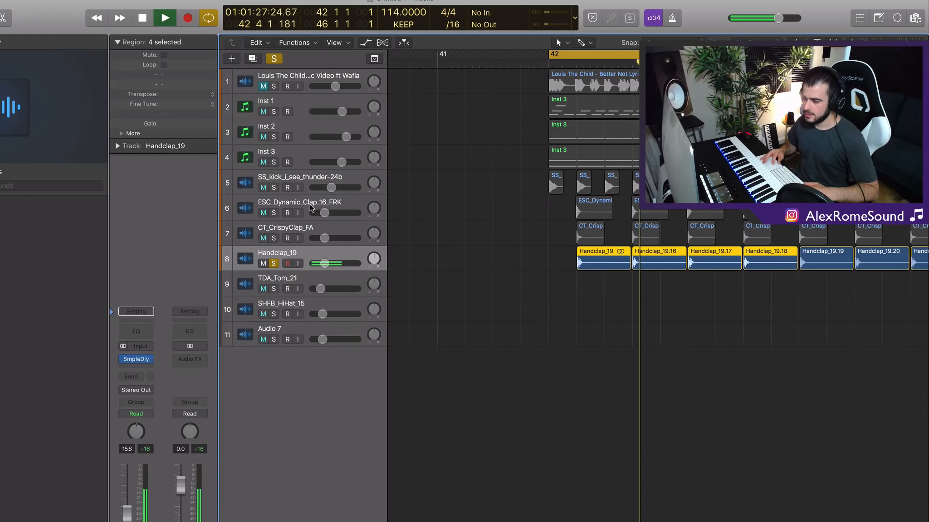
key(space)
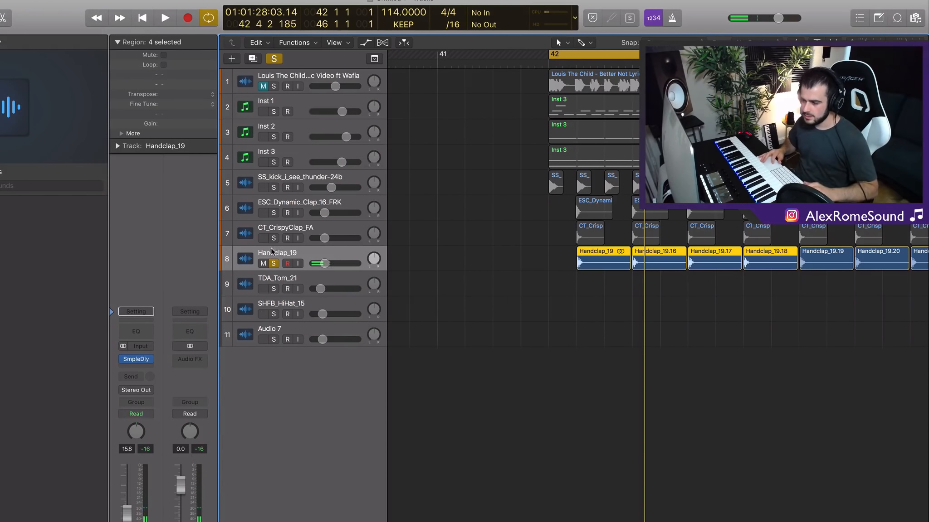
Switch the solo from Handclap_19 to CT_CrispyClap_FA, listen to it alone, and select its first two regions
click(274, 238)
click(275, 264)
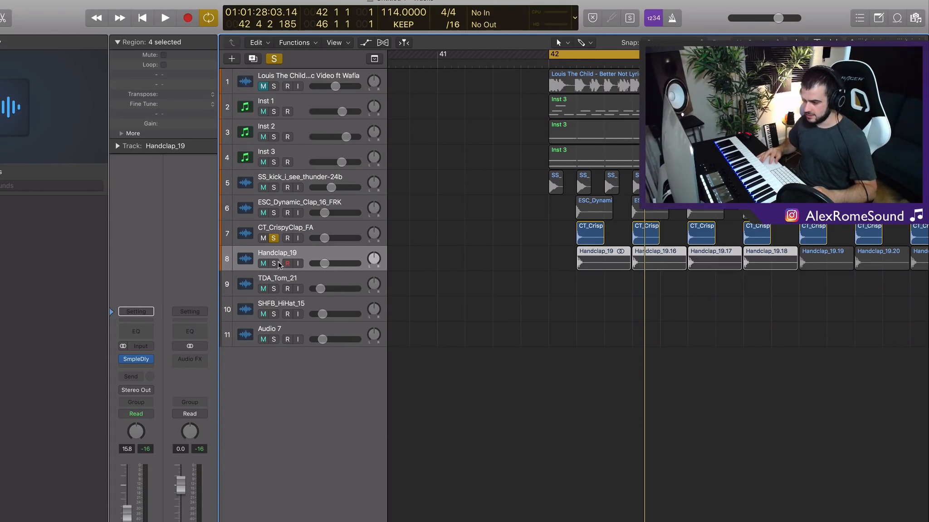
key(space)
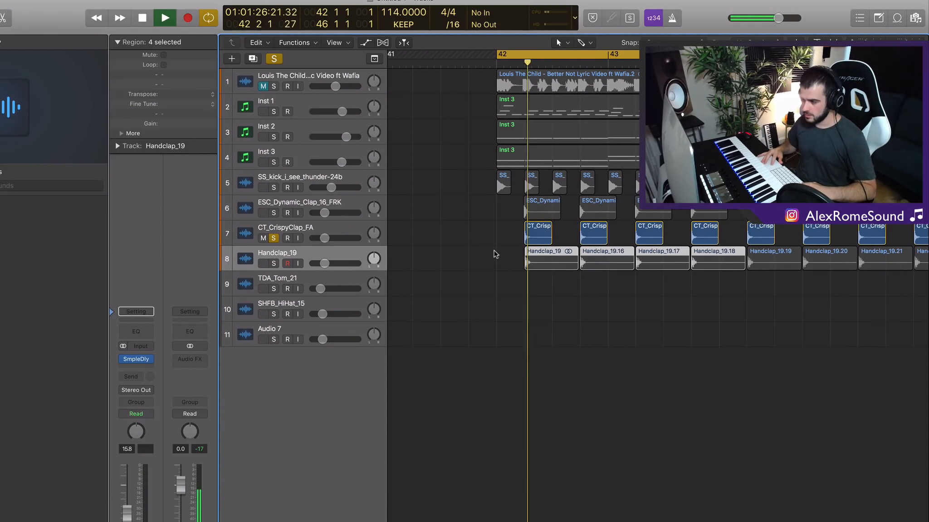
key(space)
drag(492, 227, 620, 231)
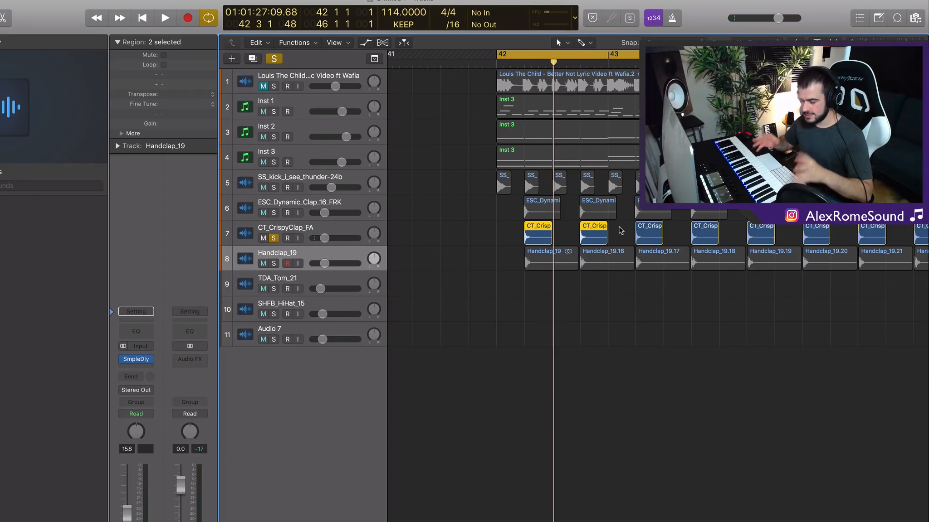
Compare CT_CrispyClap_FA with Handclap_19 by soloing both, leaving only Handclap_19 soloed
key(space)
click(273, 264)
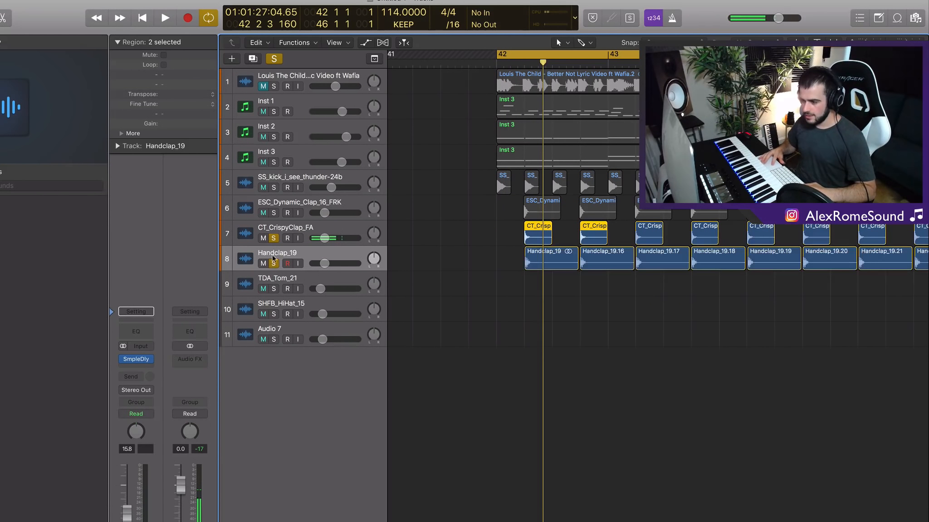
click(274, 238)
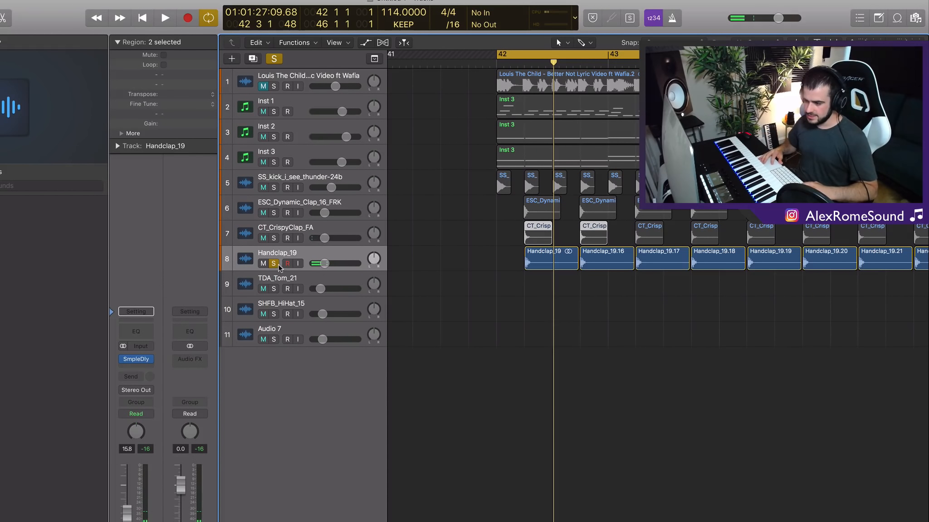
key(super+Left)
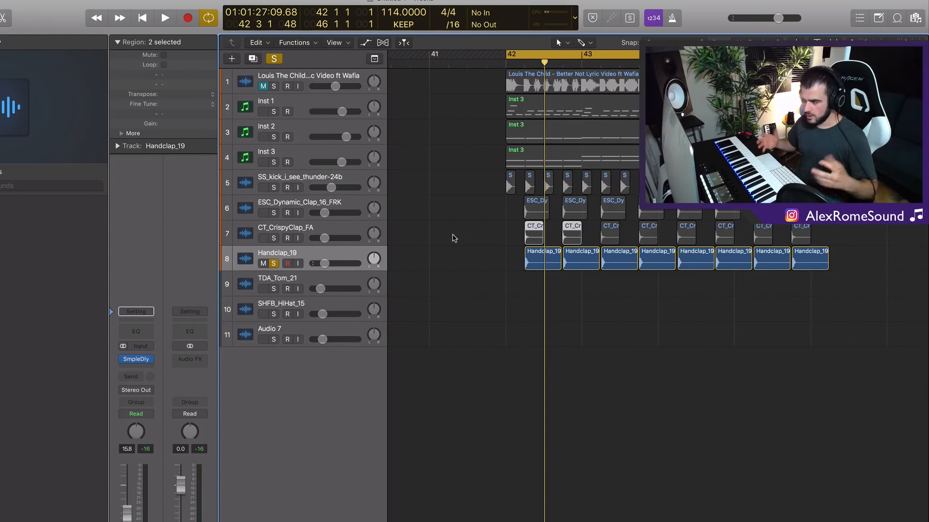
Solo the kick and all three clap tracks and listen to the full layered beat
drag(273, 187, 274, 271)
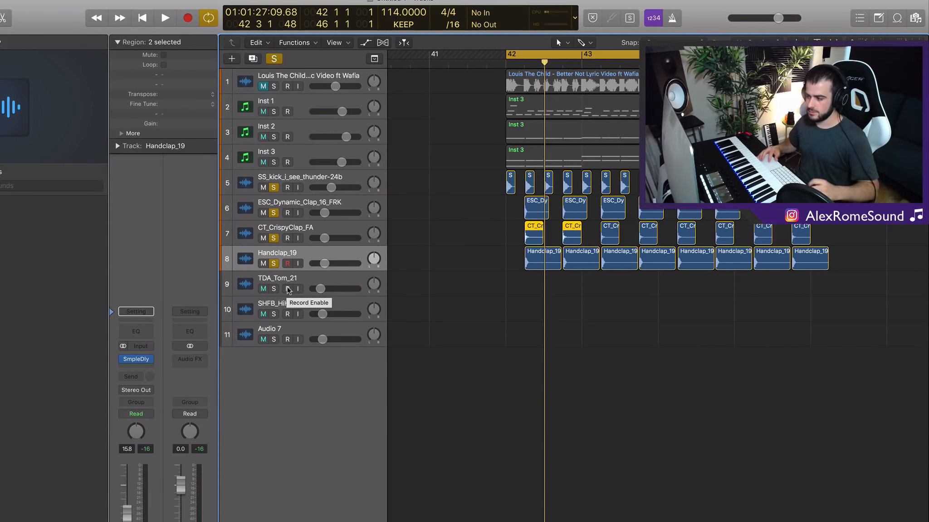
key(space)
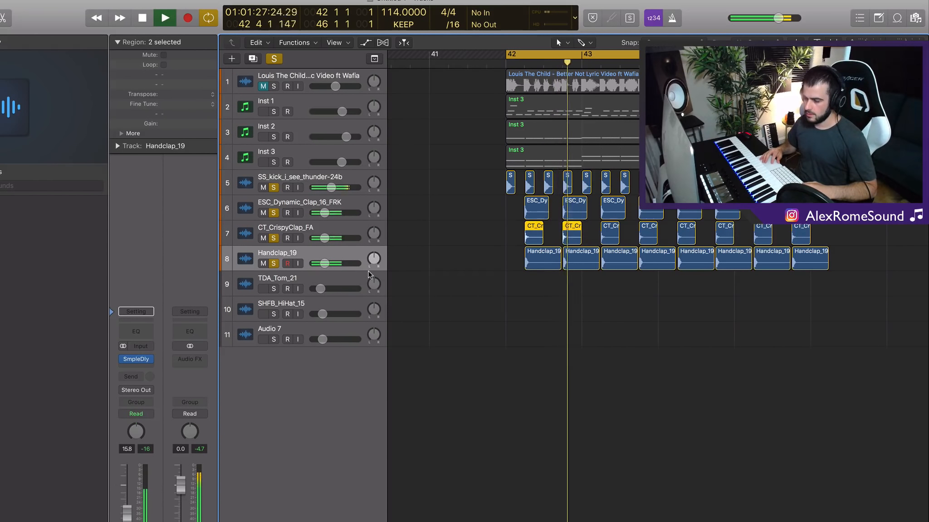
key(space)
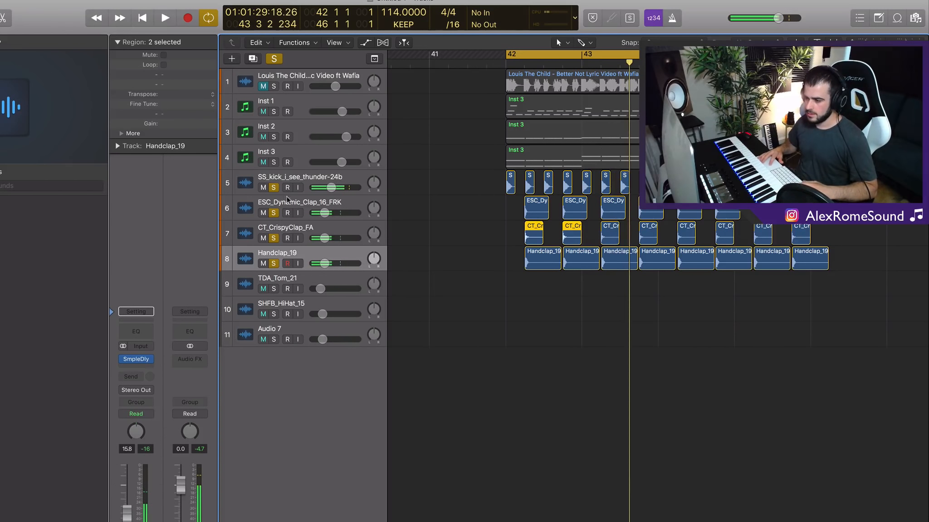
Move the tom and hi-hat regions on tracks 9 to 11 from far along the timeline back to bars 44 and 45
key(super+Left)
key(super+Left)
key(super+Left)
key(super+Left)
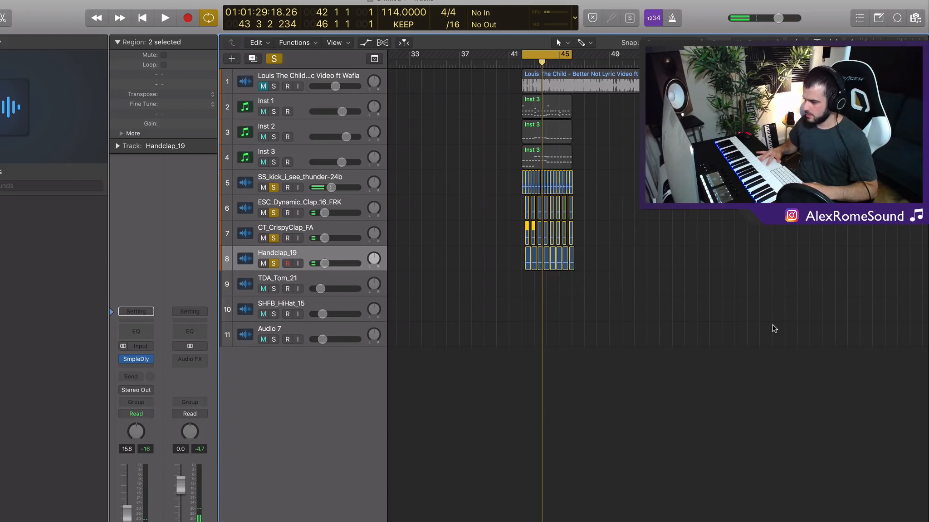
drag(769, 285, 783, 355)
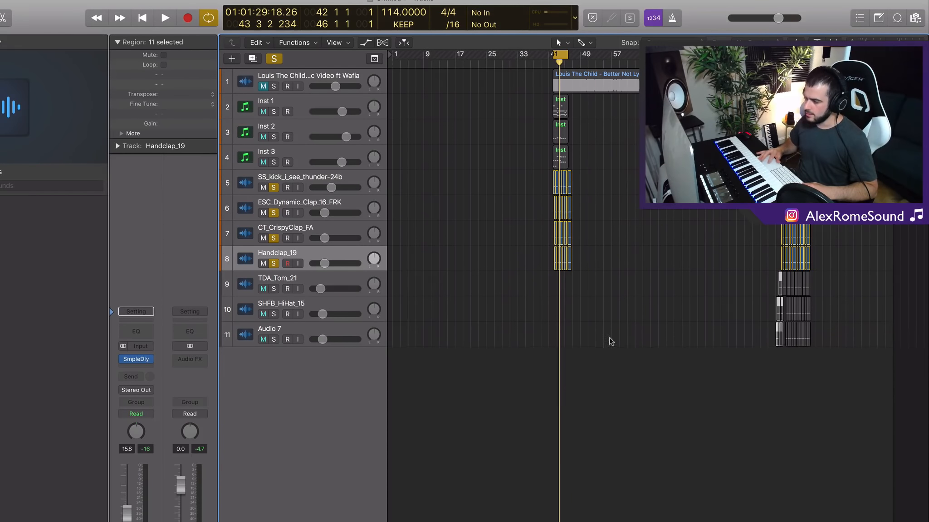
drag(610, 341, 567, 331)
key(super+Right)
key(super+Right)
key(super+Right)
key(super+Right)
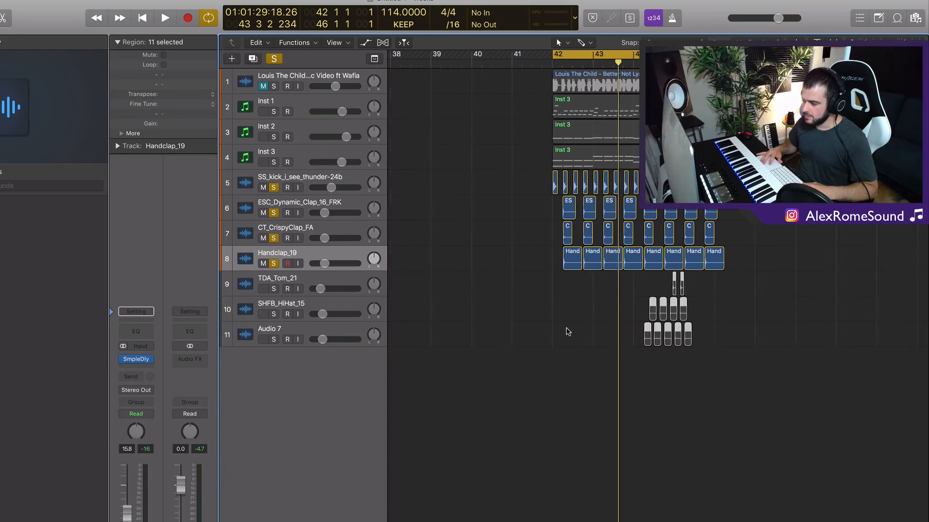
key(super+Right)
key(super+Right)
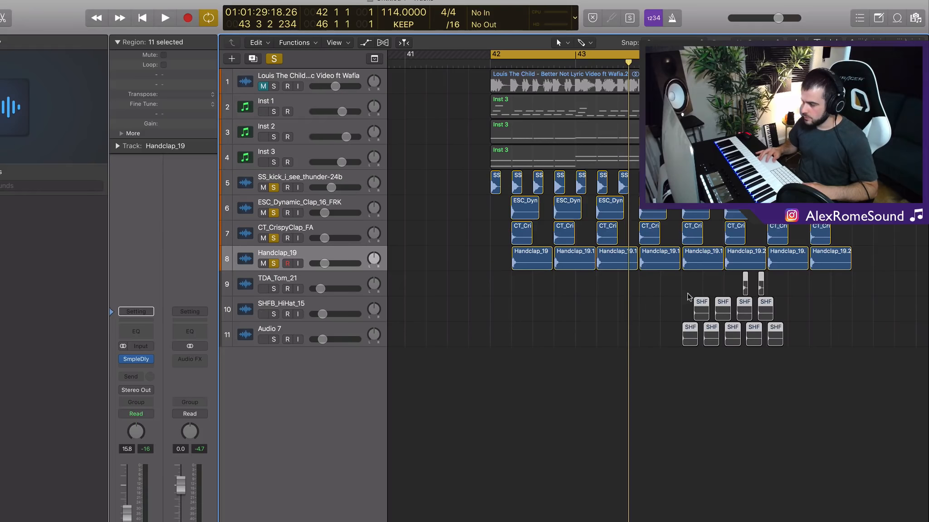
Try to move the two TDA_Tom_21 regions back into bar 42, and undo the move onto the Handclap_19 track
click(742, 284)
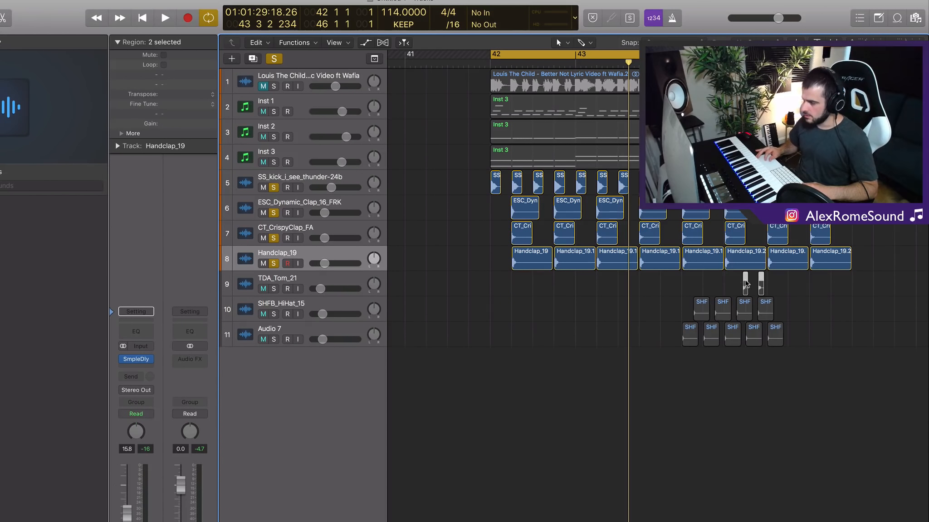
drag(746, 293, 526, 271)
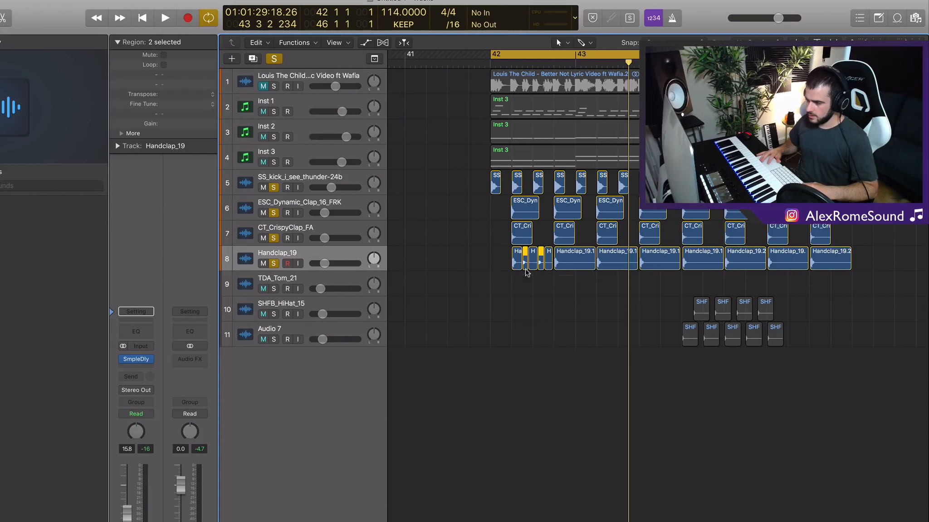
click(0, 0)
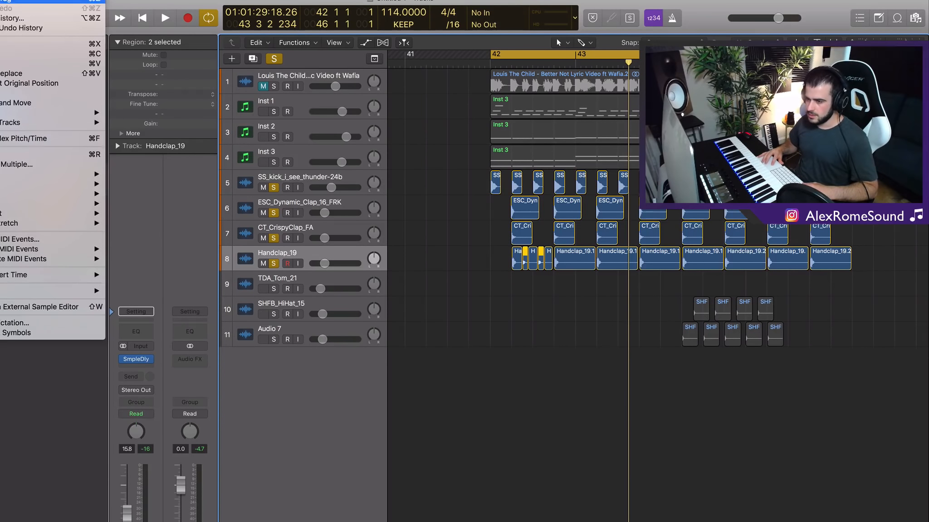
click(55, 1)
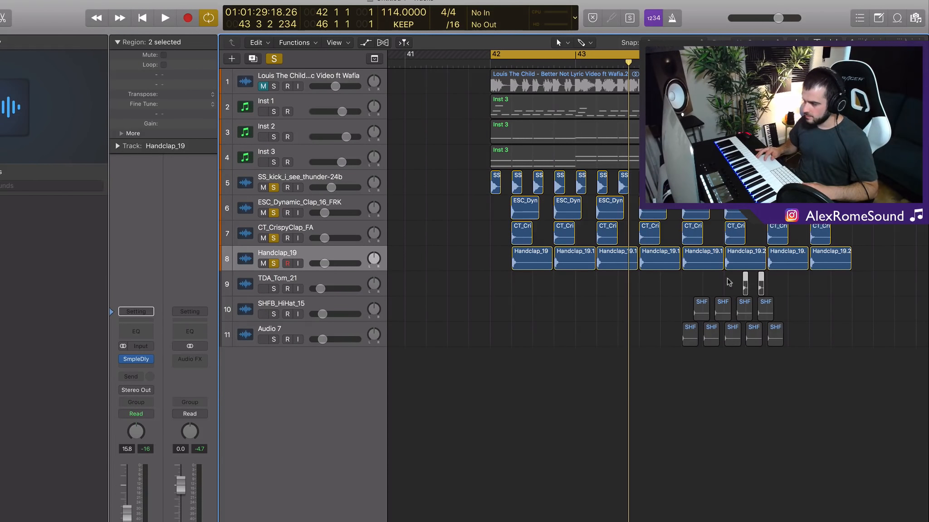
Move the two TDA_Tom_21 regions along their own track to bar 42, just before and after beat 4
drag(745, 283, 552, 282)
scroll(552, 282, up, 5)
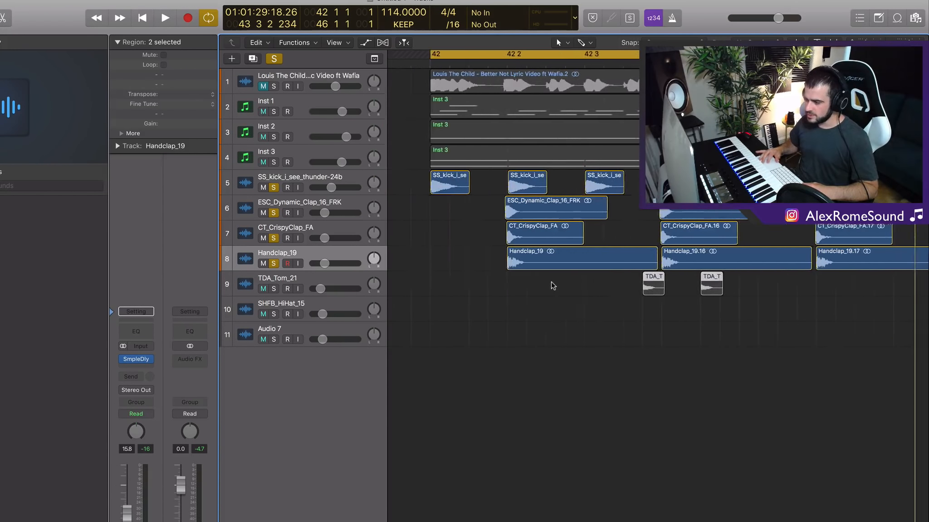
scroll(551, 286, down, 5)
Turn off solo on the kick and three clap tracks and clear the region selection
drag(277, 262, 278, 167)
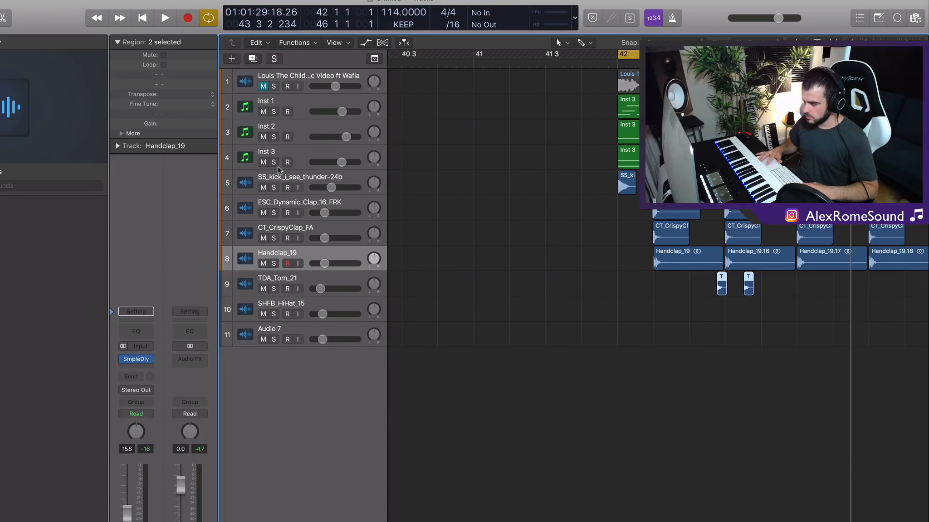
scroll(744, 287, right, 5)
click(624, 319)
scroll(540, 303, left, 1)
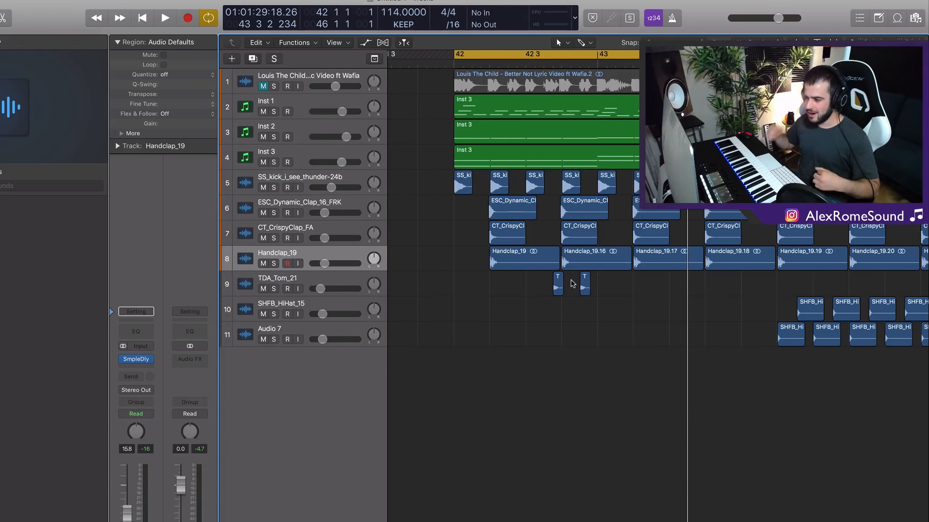
Play the two TDA_Tom_21 regions in the full mix, and again with only the kick, clap and tom tracks soloed
drag(599, 290, 528, 286)
key(space)
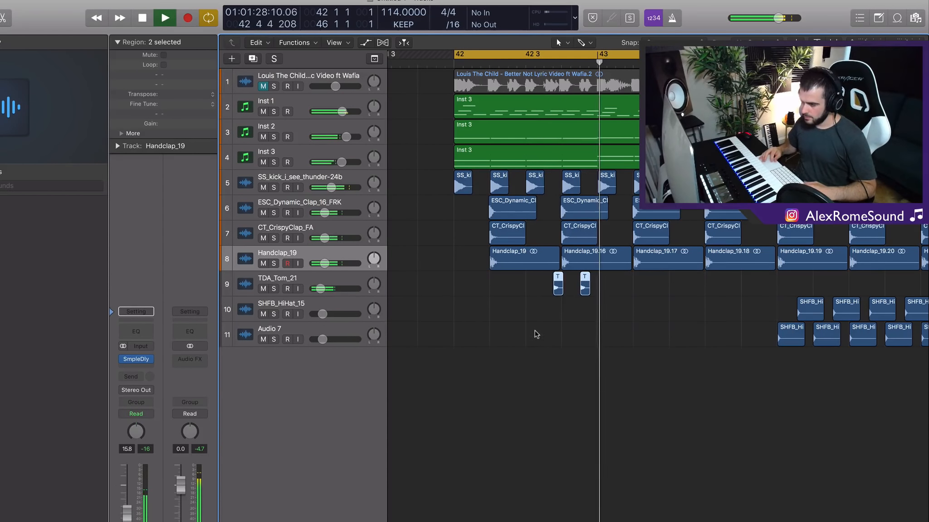
key(space)
drag(275, 189, 273, 288)
key(space)
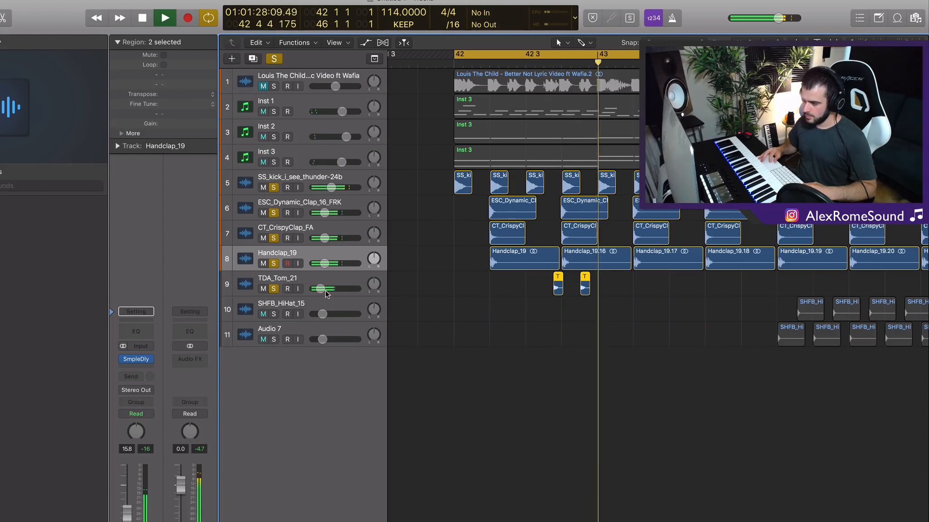
key(space)
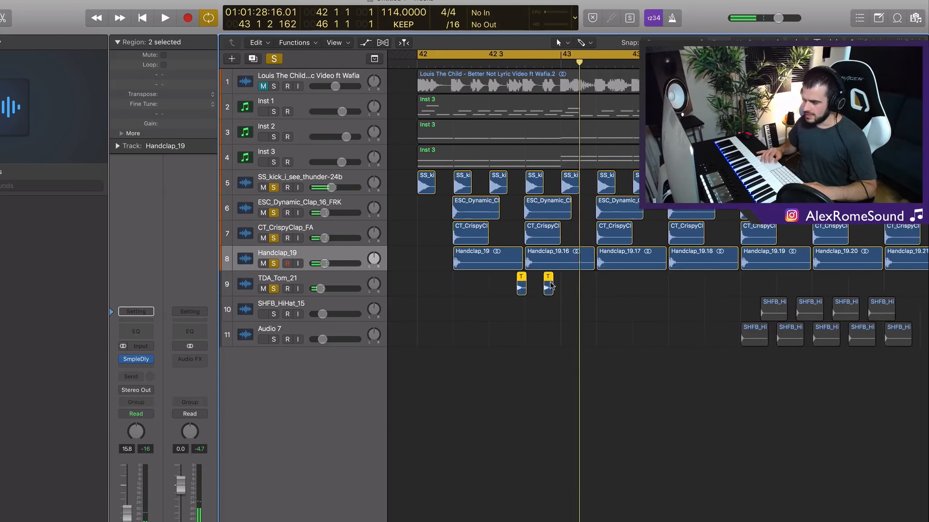
Duplicate the second TDA_Tom_21 region, place the copy just before beat 4 of bar 43, and play the result
scroll(571, 285, right, 3)
click(537, 284)
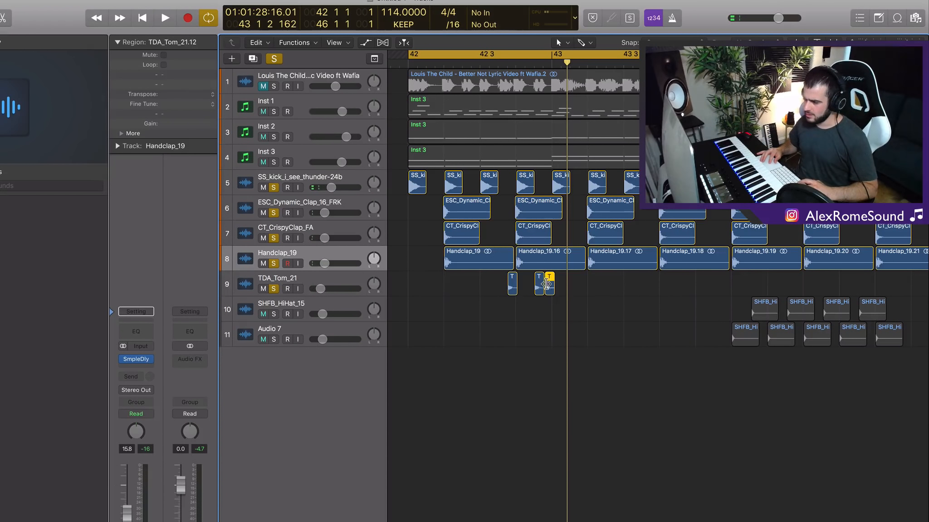
drag(552, 285, 654, 288)
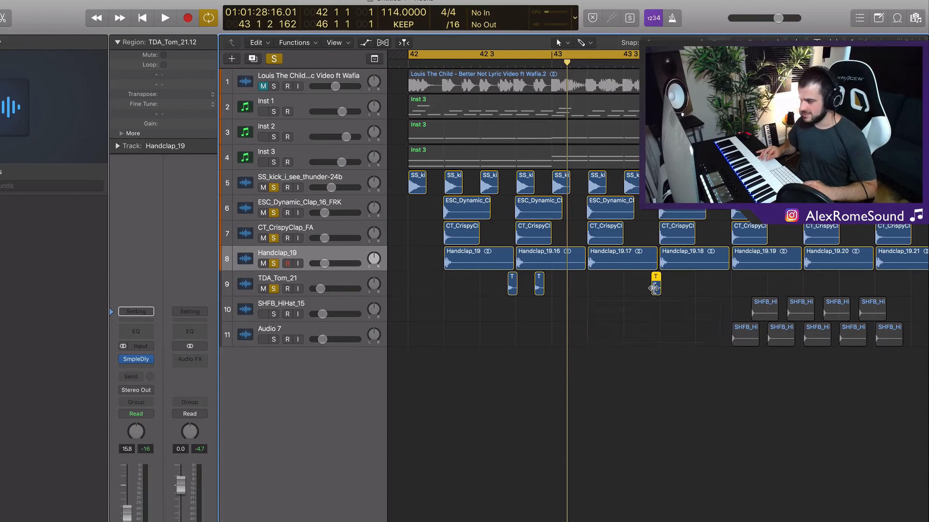
key(space)
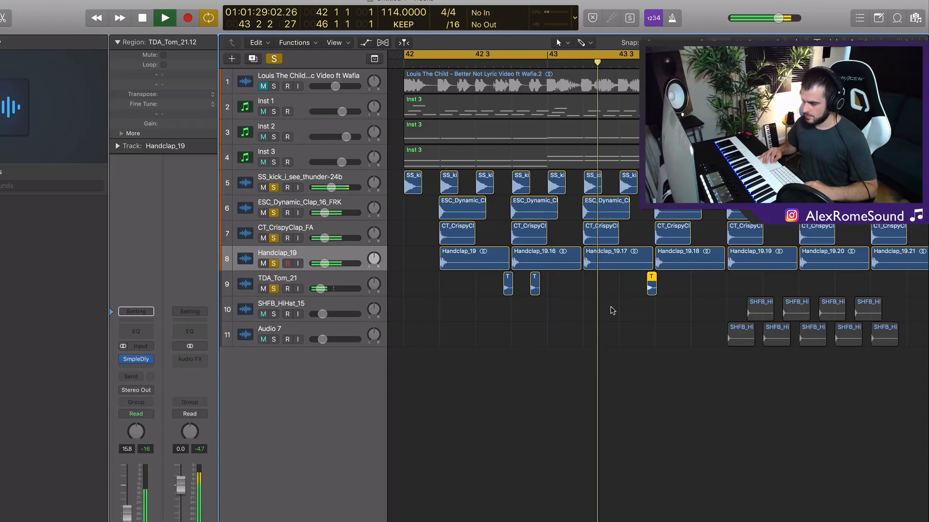
key(space)
Duplicate the three TDA_Tom_21 regions and place the copies at the matching positions in bars 44 and 45
drag(661, 292, 502, 287)
scroll(503, 288, right, 1)
key(super+r)
drag(655, 279, 788, 284)
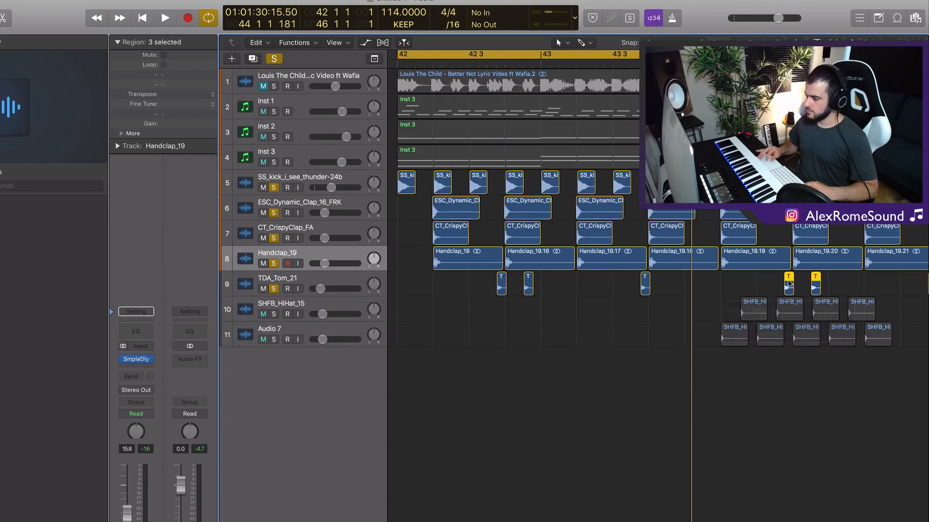
Select the first two tom regions and play the tom pattern from bar 42
drag(477, 290, 559, 287)
key(super+Left)
key(super+Left)
key(super+Left)
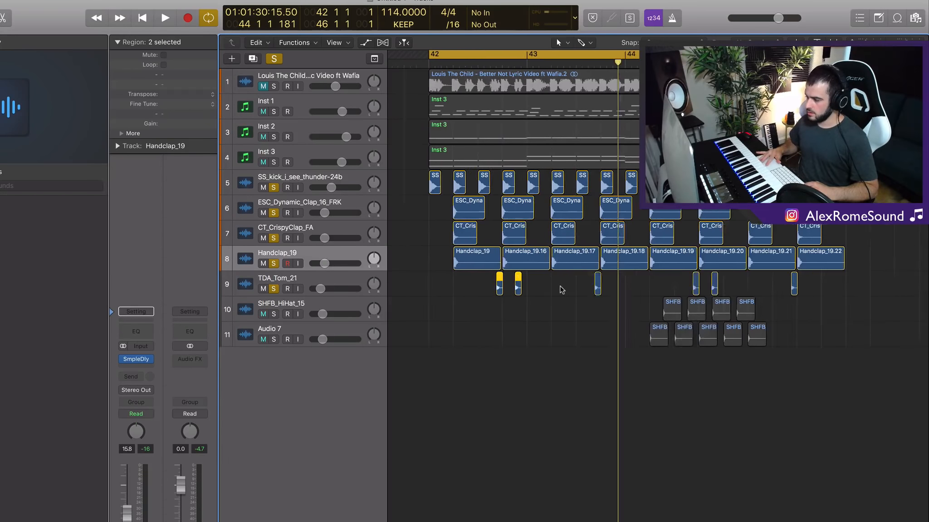
key(space)
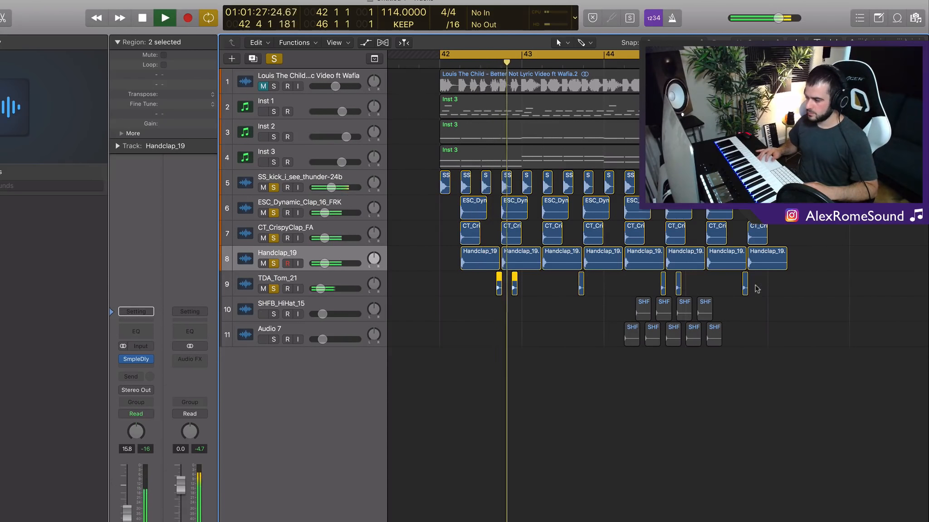
Select all six TDA_Tom_21 regions and examine closely how the toms around beat 4 of bar 42 line up with the kick and claps
drag(757, 289, 499, 289)
key(super+Right)
key(super+Right)
key(super+Right)
key(super+Right)
key(space)
key(super+Right)
key(super+Right)
key(super+Right)
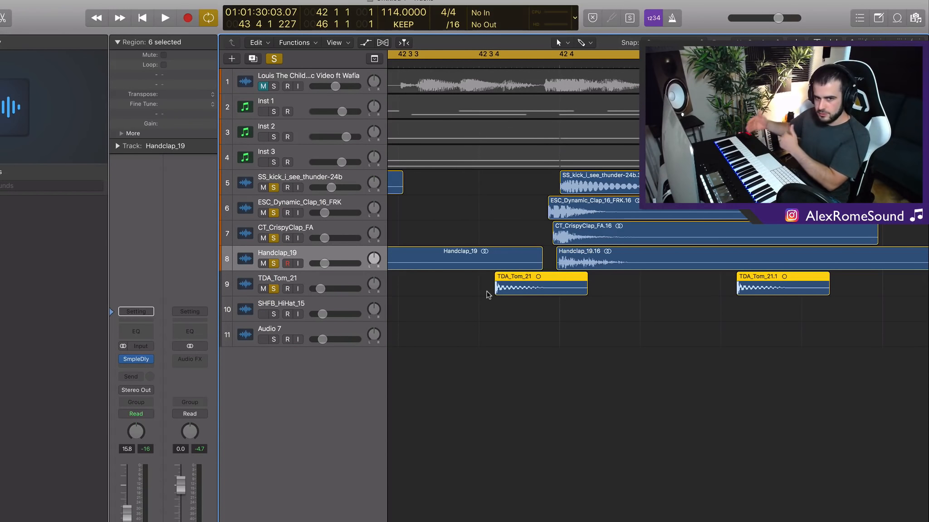
Play the full tom pattern against the soloed kick and claps
scroll(511, 296, down, 5)
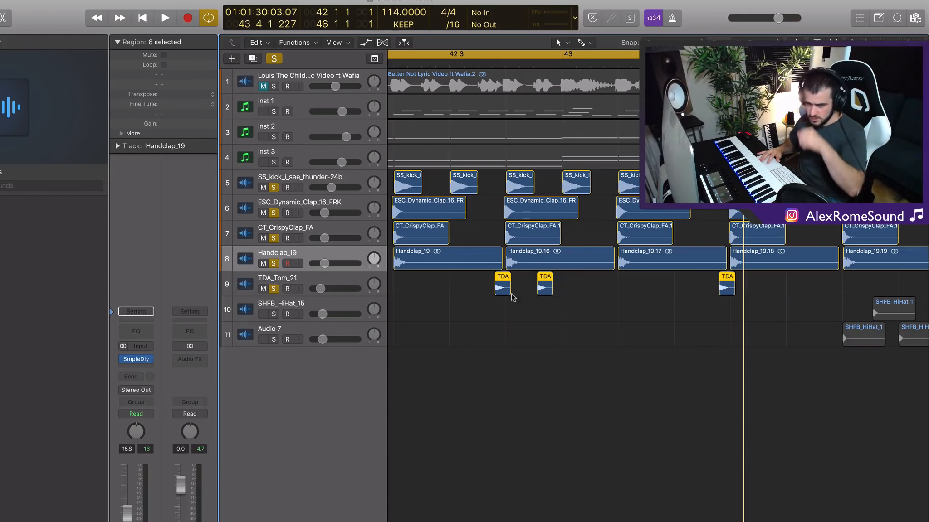
key(space)
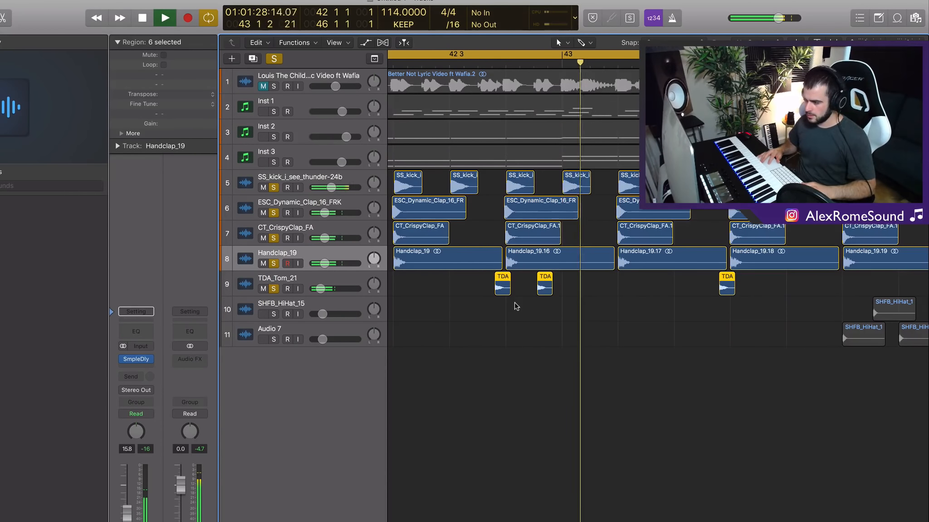
scroll(517, 307, down, 5)
key(space)
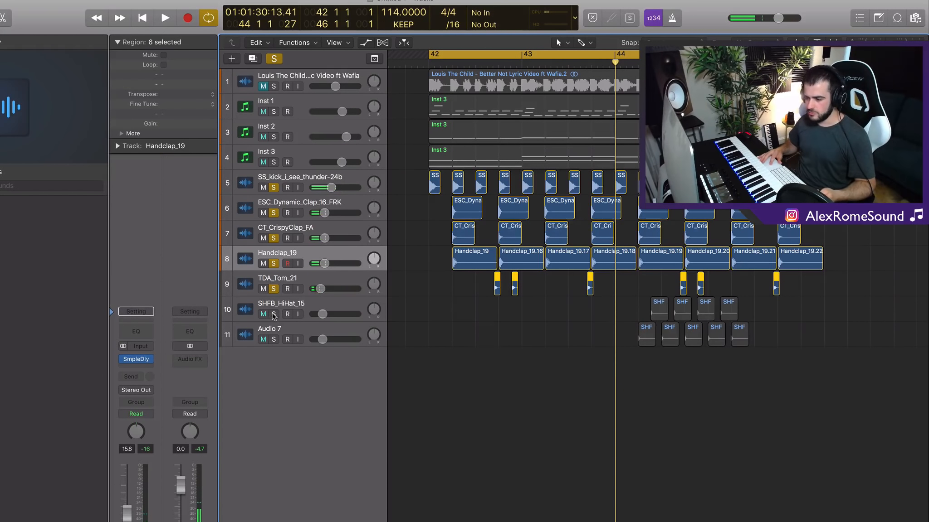
Solo the SHFB_HiHat_15 and Audio 7 tracks and move their nine hi-hat regions back to bar 42
drag(274, 314, 274, 340)
drag(618, 315, 792, 354)
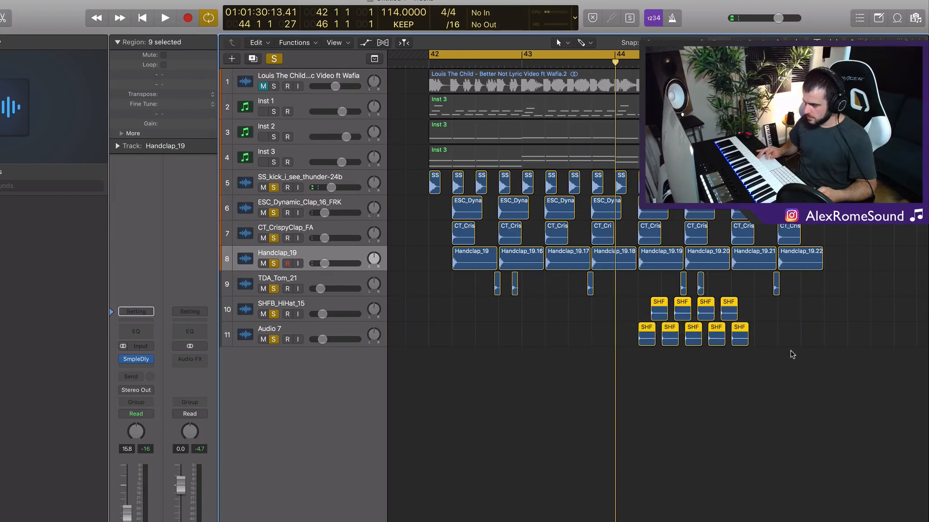
drag(600, 339, 793, 364)
key(super+Right)
key(super+Right)
Turn off solo on Audio 7 and shift the four SHFB_HiHat_15 regions slightly earlier onto the offbeats, starting at 42 1 3
click(273, 340)
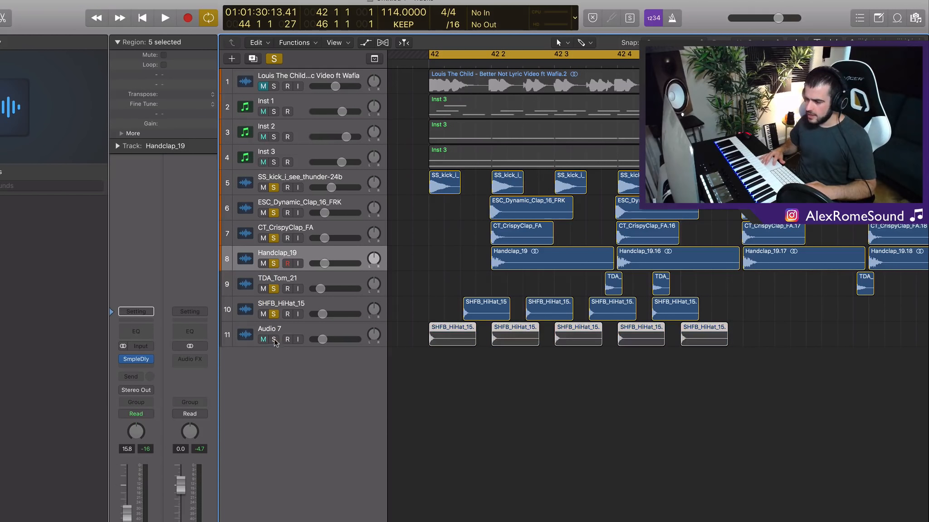
drag(421, 300, 641, 306)
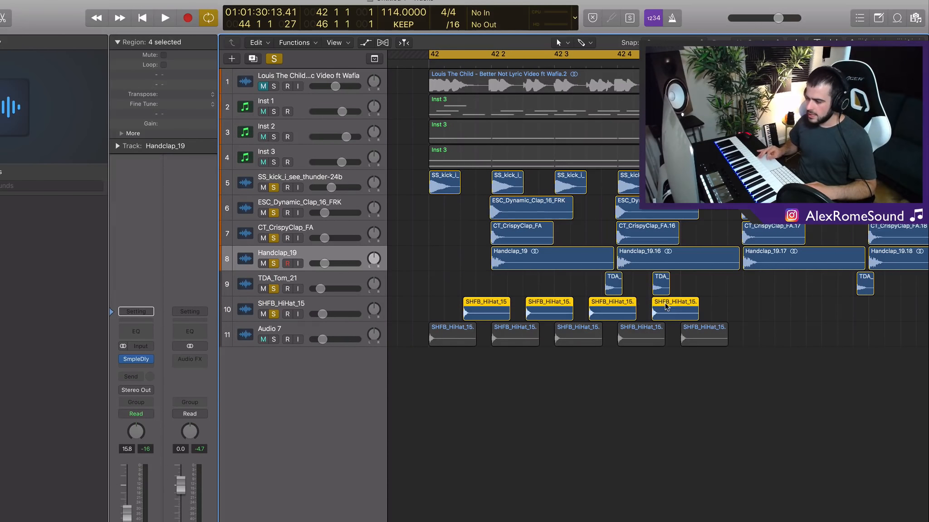
key(super+Right)
key(super+Right)
key(super+Right)
key(super+Right)
drag(506, 314, 496, 313)
Play the offbeat hi-hats together with the soloed kick, claps and toms
key(super+Left)
key(super+Left)
key(super+Left)
key(super+Left)
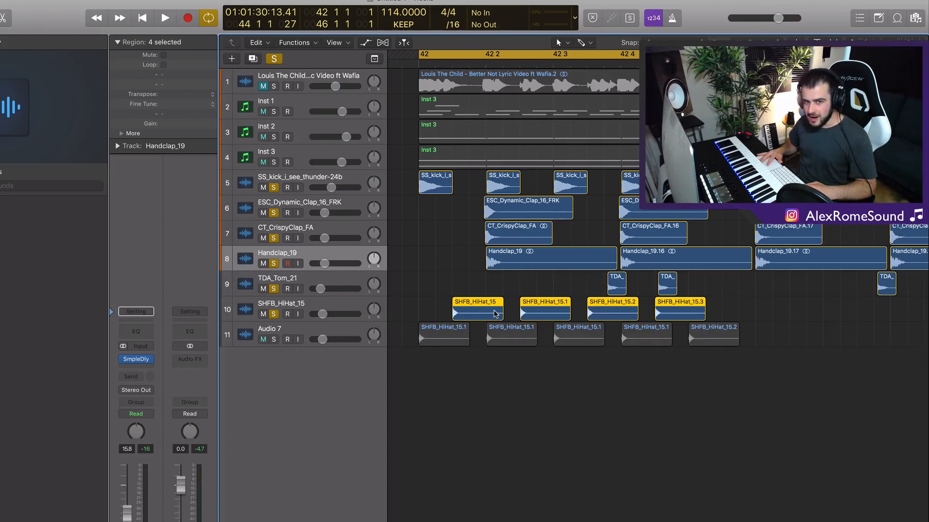
key(space)
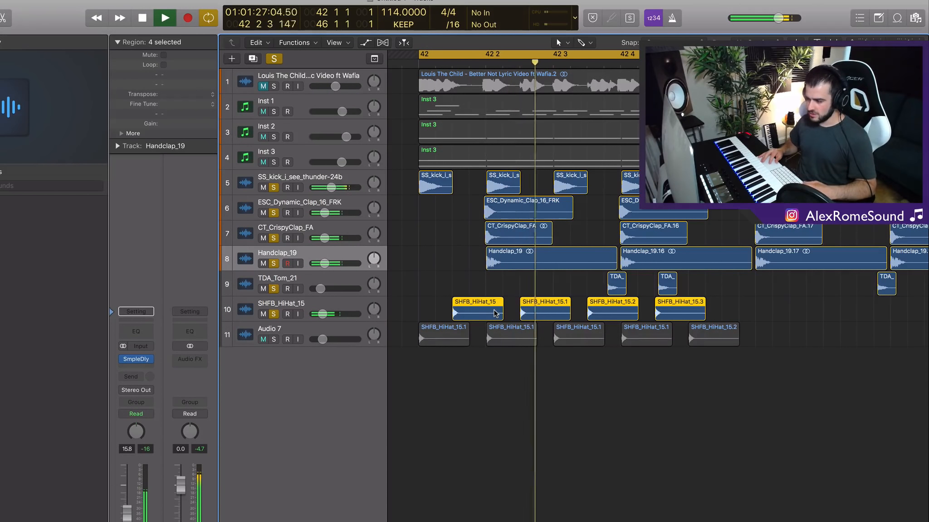
key(space)
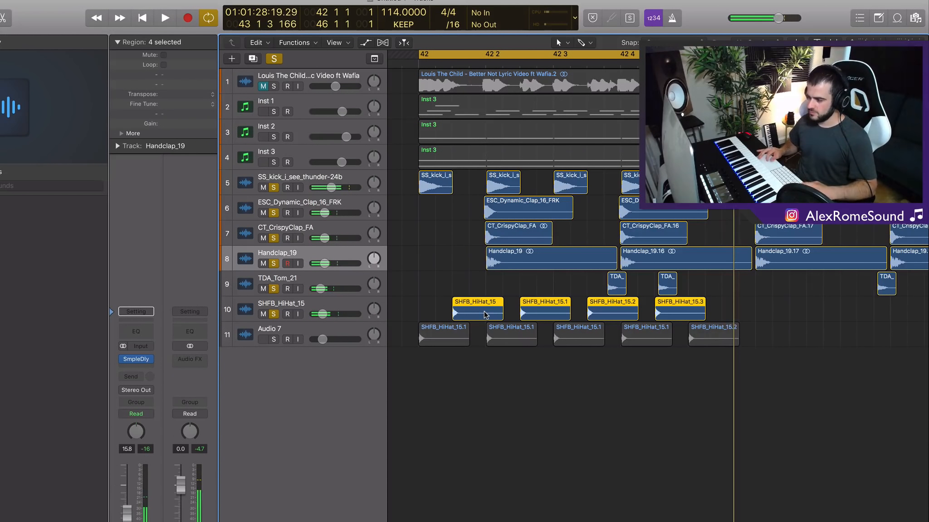
Duplicate the four SHFB_HiHat_15 regions onto the offbeats of bar 43, and turn off solo on the clap and tom tracks
key(super+r)
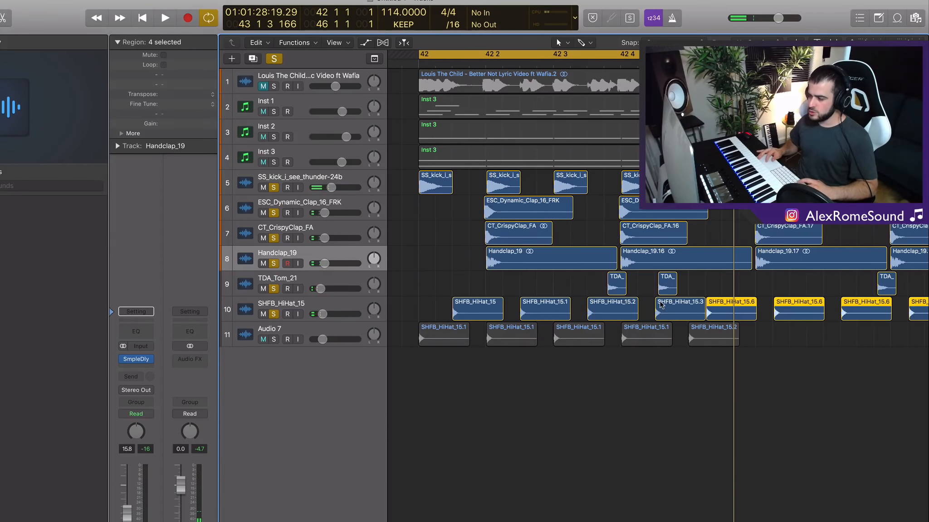
drag(725, 306, 742, 309)
key(super+Left)
key(super+Left)
key(super+Left)
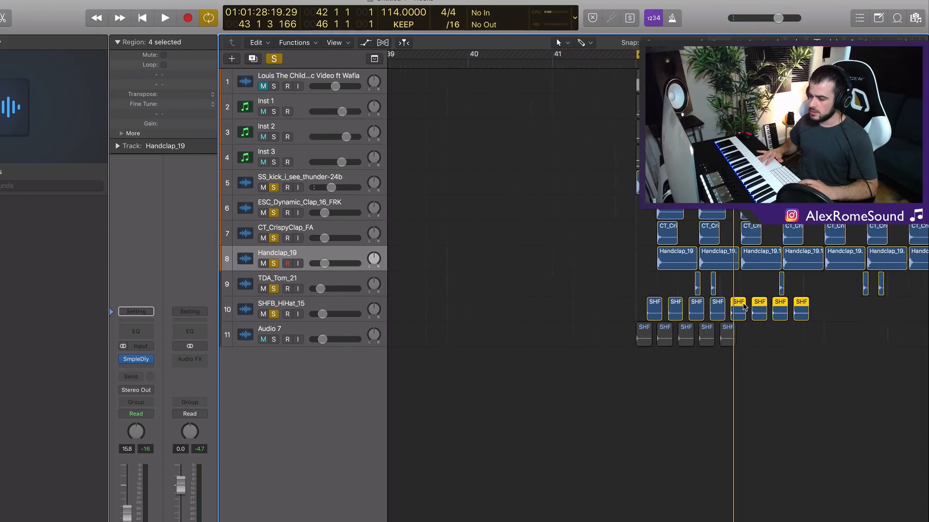
drag(274, 213, 275, 262)
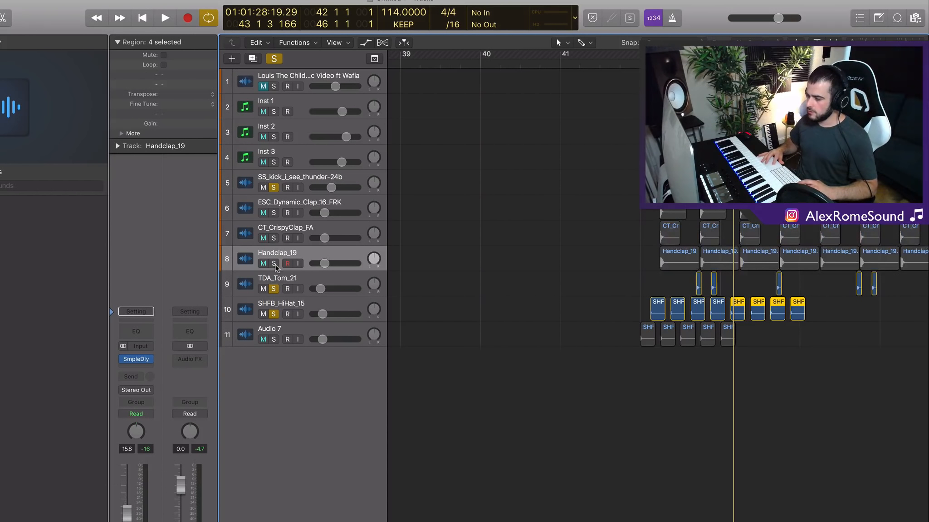
scroll(634, 250, right, 3)
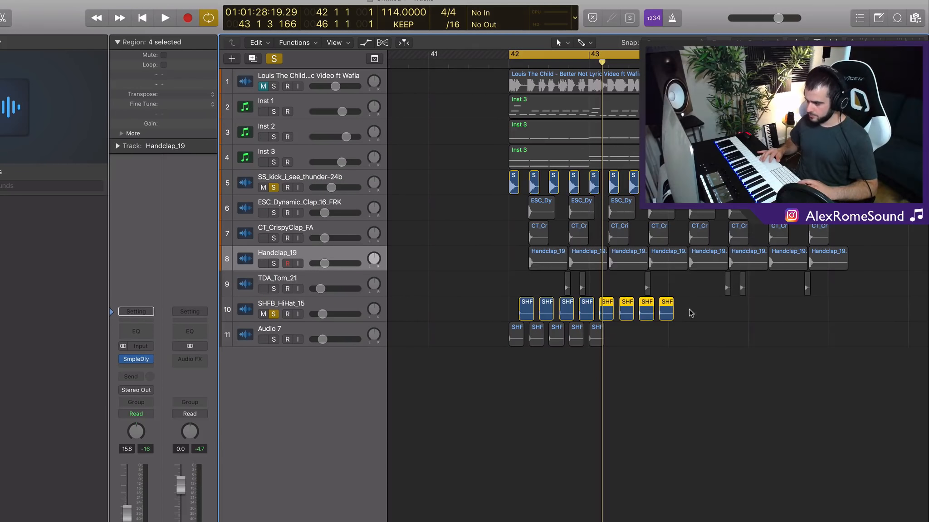
Duplicate all eight SHFB_HiHat_15 regions and place the copies on the offbeats of bars 44 and 45
drag(689, 310, 503, 311)
key(super+r)
key(super+Right)
key(super+Right)
key(super+Right)
drag(696, 307, 710, 307)
key(super+Left)
key(super+Left)
key(super+Left)
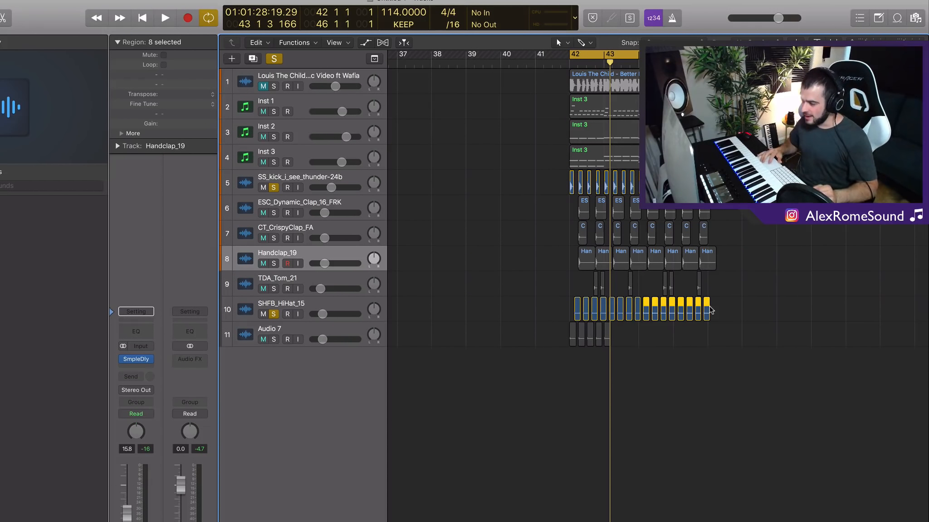
Select all sixteen SHFB_HiHat_15 regions and examine their placement against the beat grid and kick in bar 42
key(super+Right)
key(super+Right)
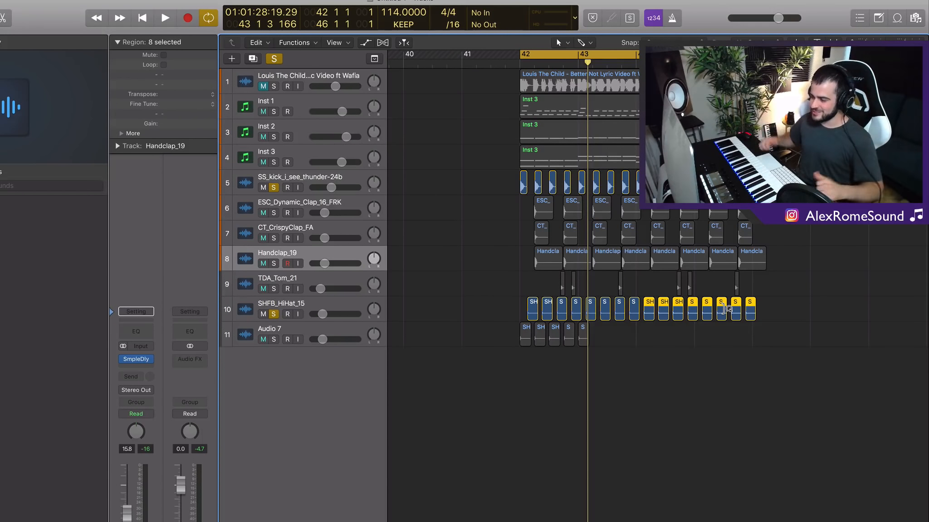
drag(783, 313, 543, 310)
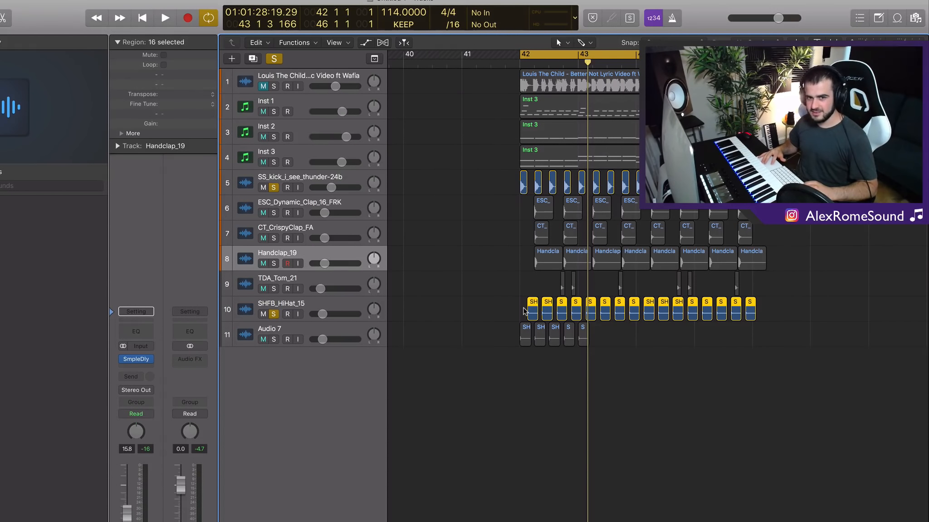
key(super+Right)
key(super+Right)
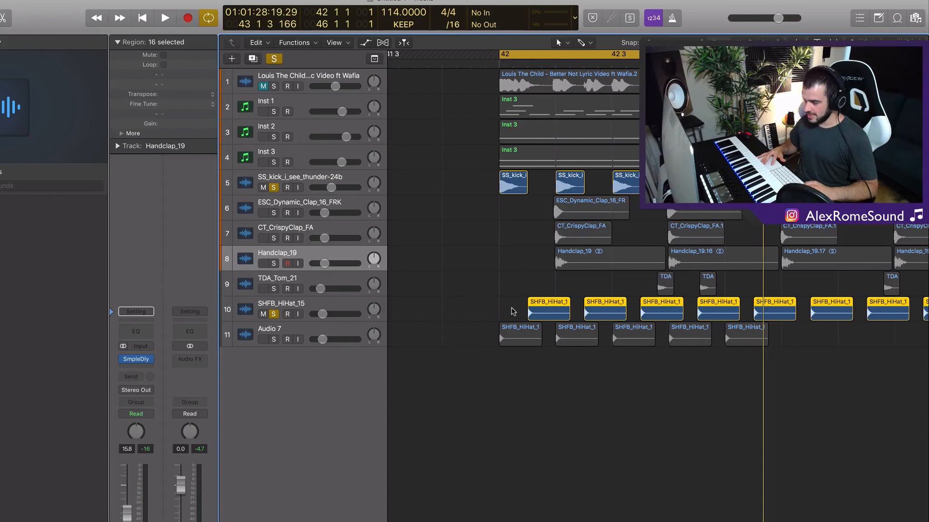
key(super+Right)
key(super+Right)
key(super+Left)
key(super+Left)
key(super+Left)
key(super+Left)
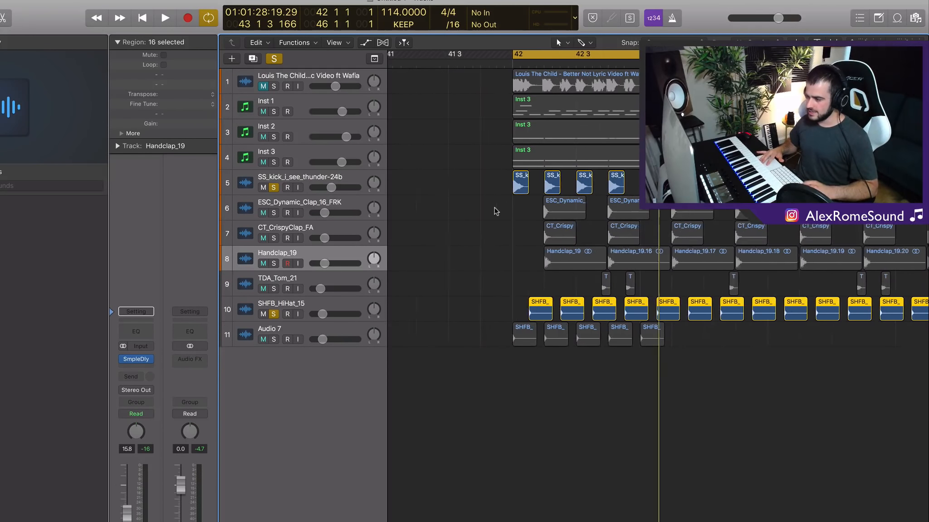
Play the sixteen offbeat hi-hats with only the kick from bar 42
key(super+Right)
key(space)
scroll(494, 212, right, 2)
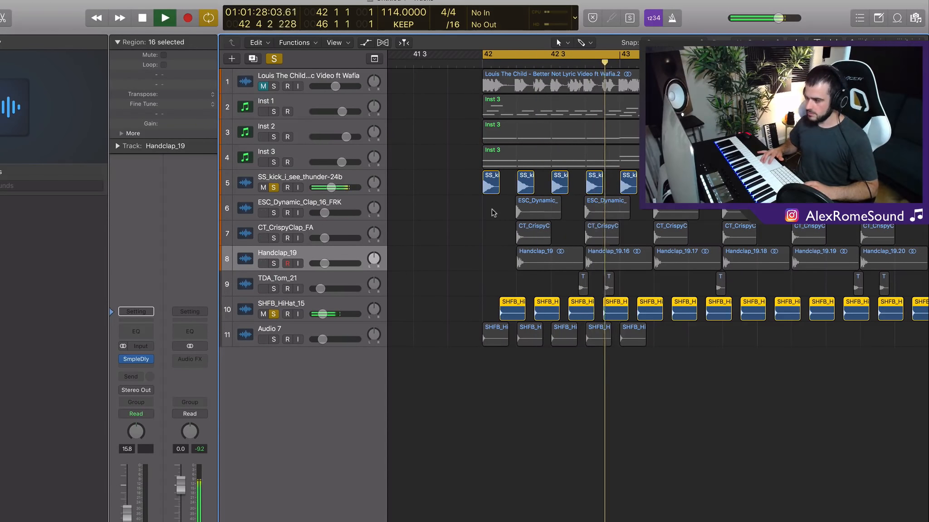
key(space)
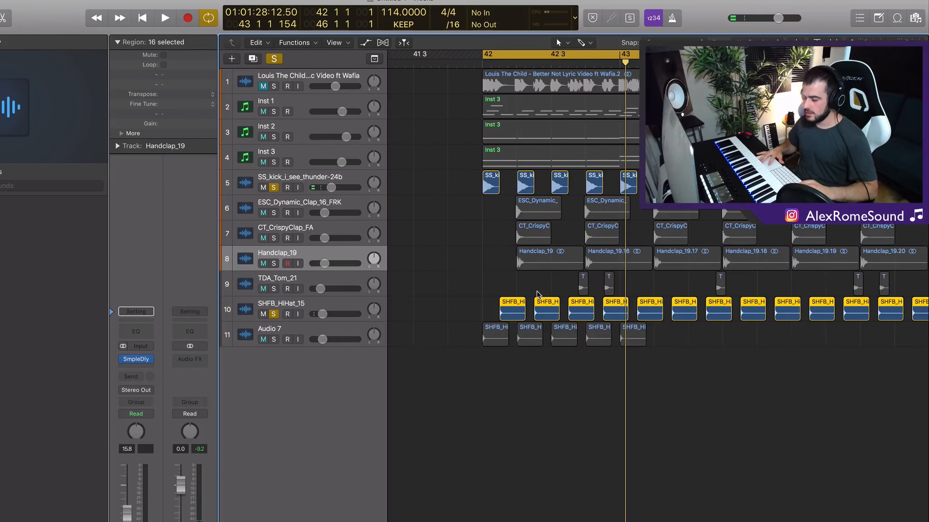
Shift all sixteen SHFB_HiHat_15 regions slightly later, just behind the offbeats, and play them with the kick
key(super+Left)
key(super+Left)
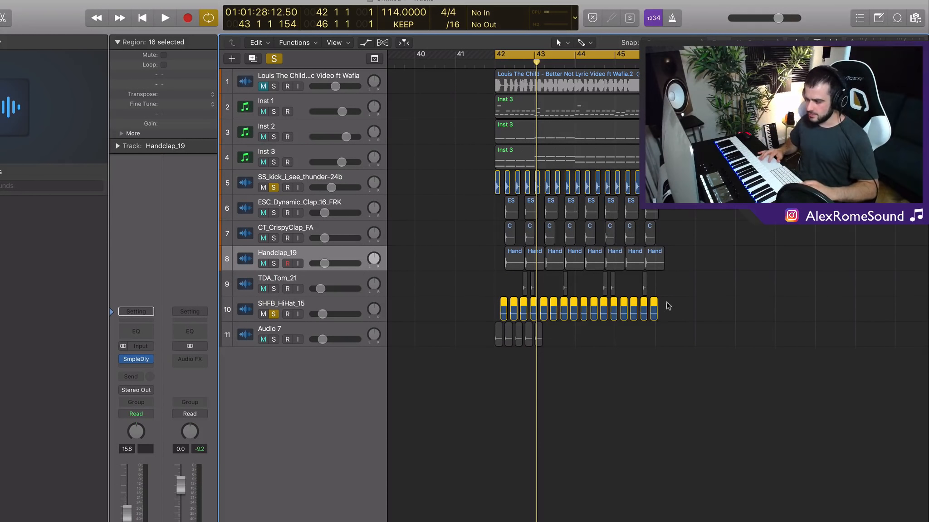
drag(667, 302, 476, 317)
key(super+Right)
key(super+Right)
key(super+Right)
key(super+Right)
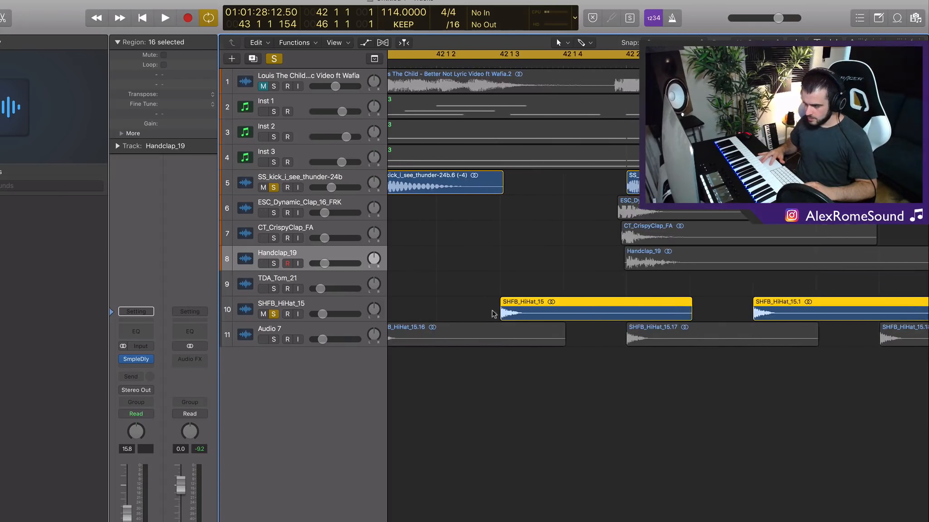
key(super+Right)
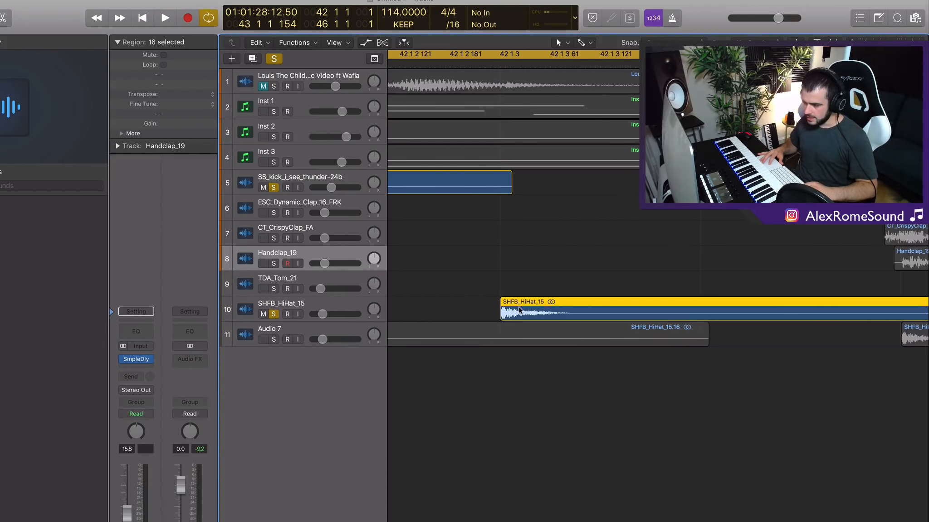
drag(518, 306, 543, 310)
key(super+Left)
key(super+Left)
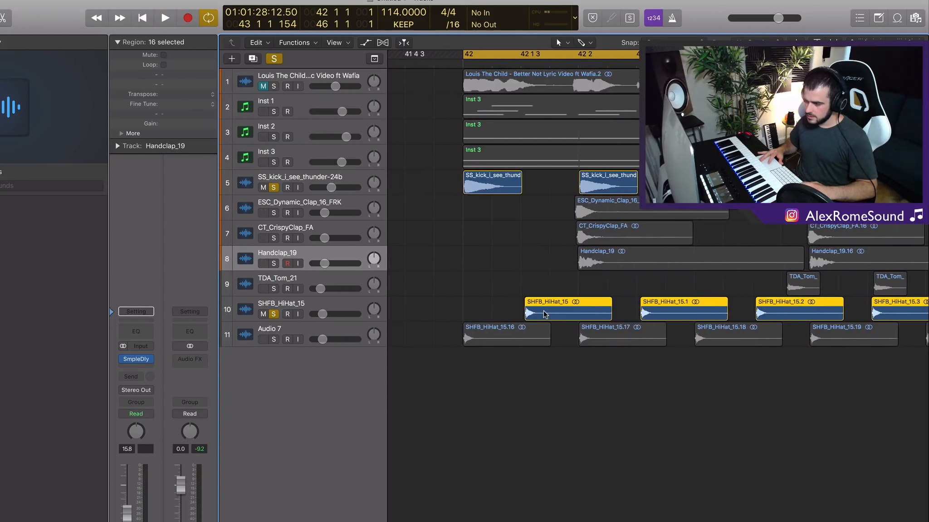
key(space)
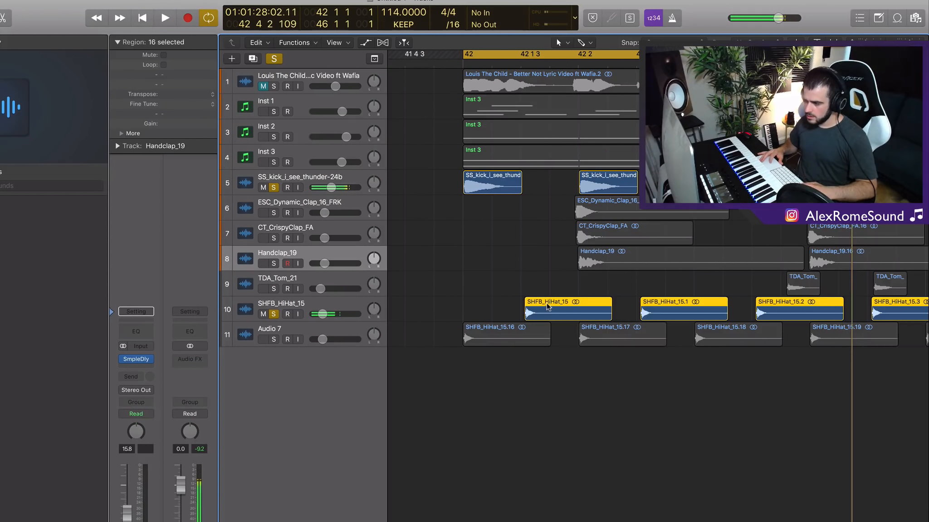
Shift all sixteen SHFB_HiHat_15 regions much further behind the offbeats and play them with the kick
drag(547, 307, 565, 308)
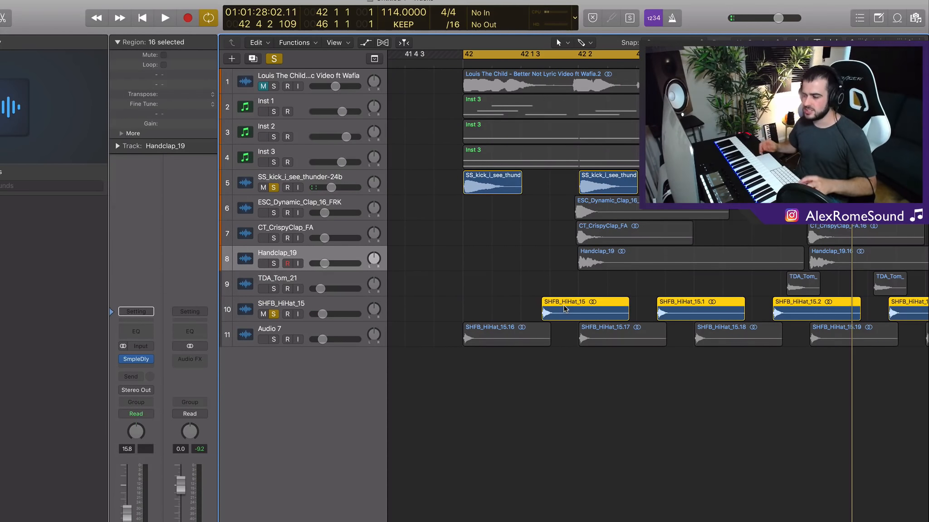
key(space)
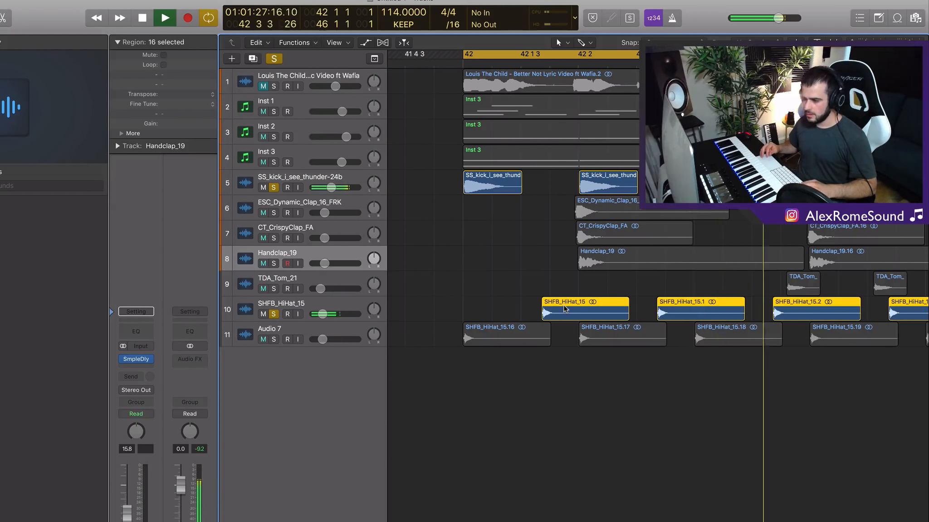
key(space)
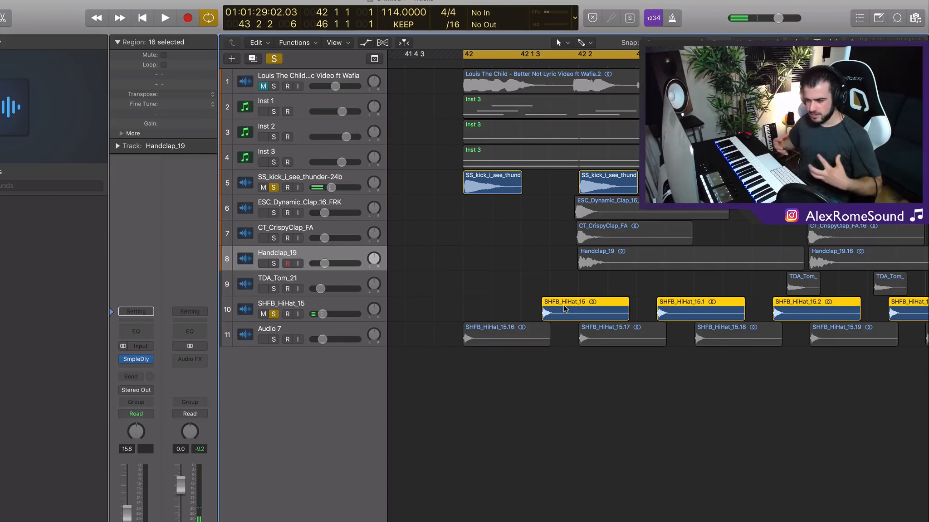
Move all sixteen SHFB_HiHat_15 regions back so they sit only slightly behind the offbeats
scroll(565, 308, up, 10)
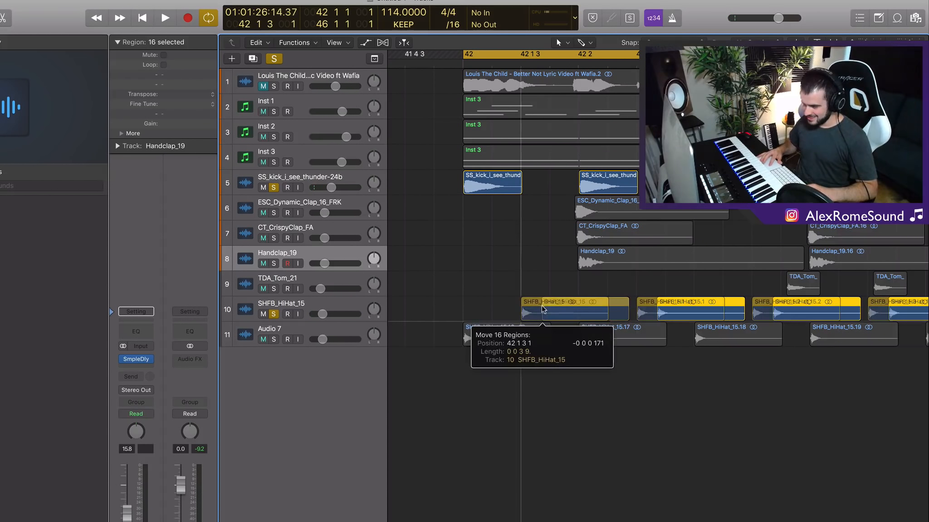
drag(543, 305, 575, 307)
Solo the five on-beat hi-hats on Audio 7 alongside the kick and offbeat hi-hats, and lower the Audio 7 volume during playback
scroll(575, 309, down, 10)
scroll(577, 309, right, 3)
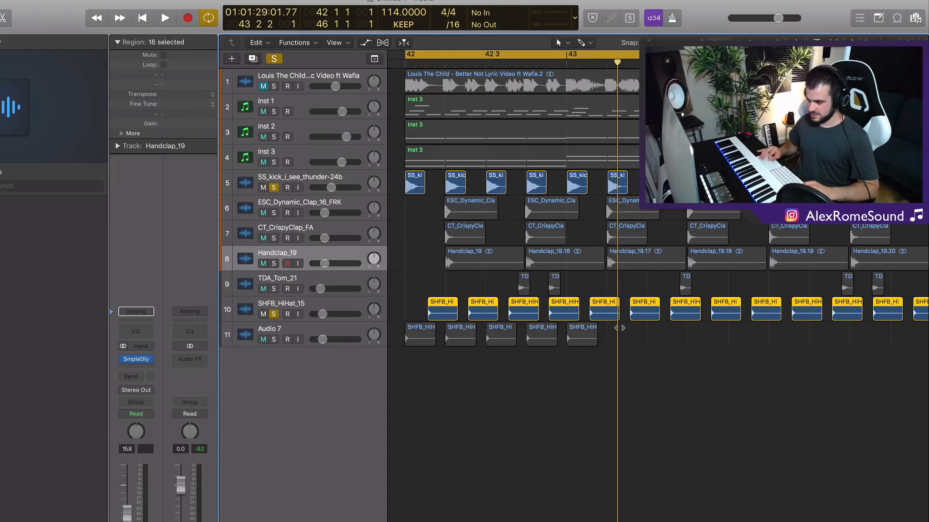
drag(619, 327, 299, 347)
click(275, 339)
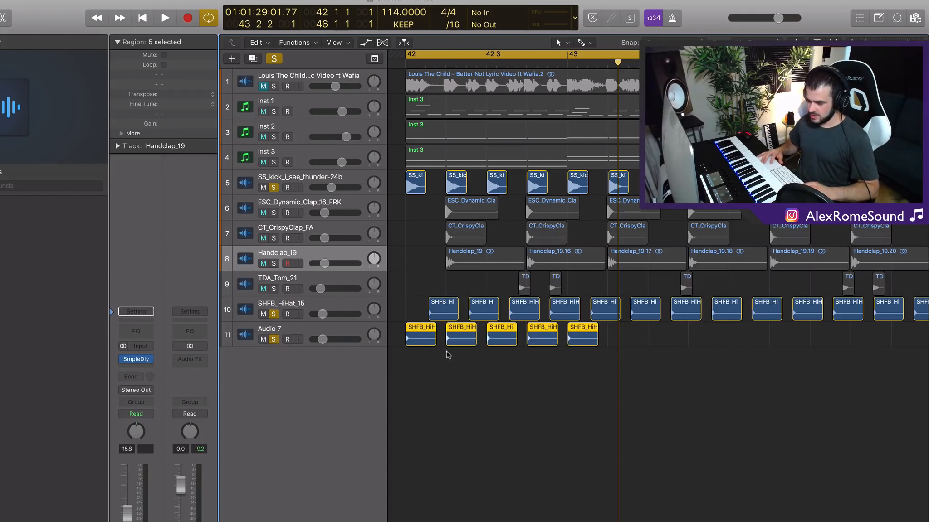
key(space)
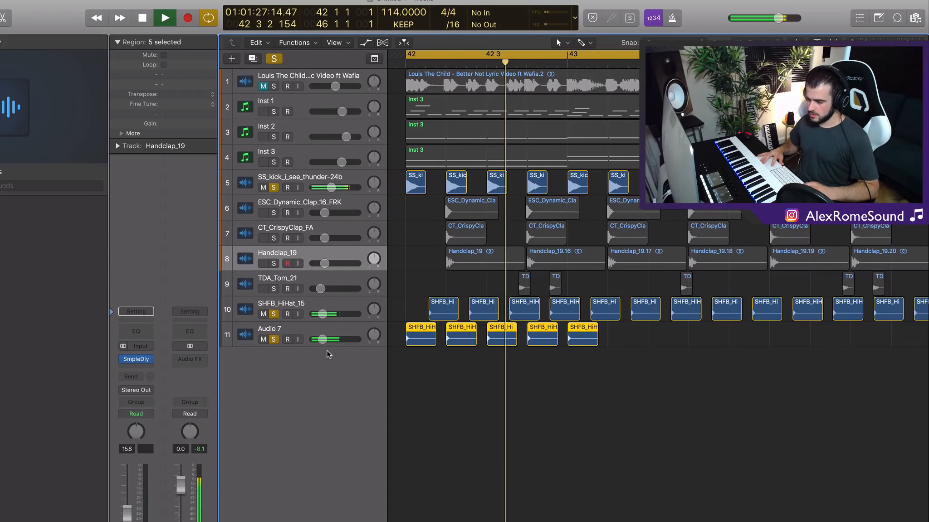
drag(326, 343, 314, 345)
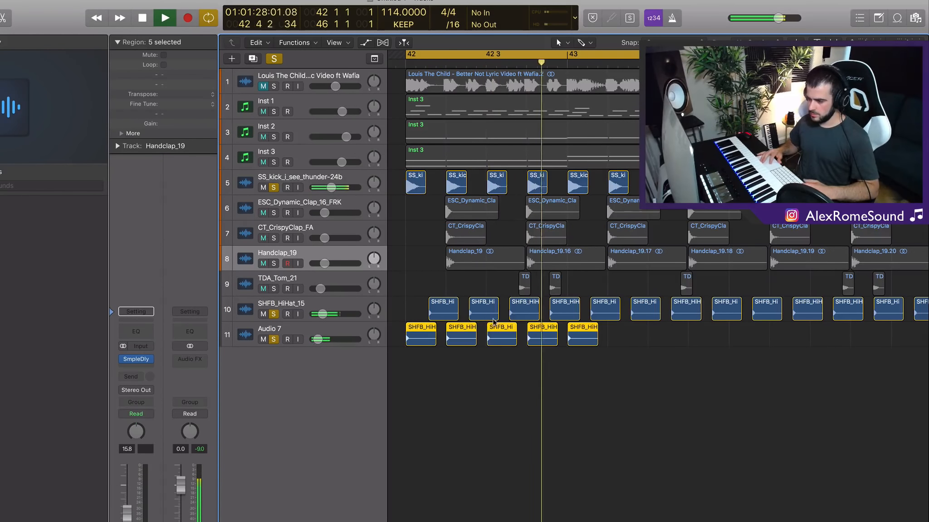
key(space)
Duplicate the five Audio 7 hi-hat regions, then all ten, aligning each set of copies with the following beats
key(super+r)
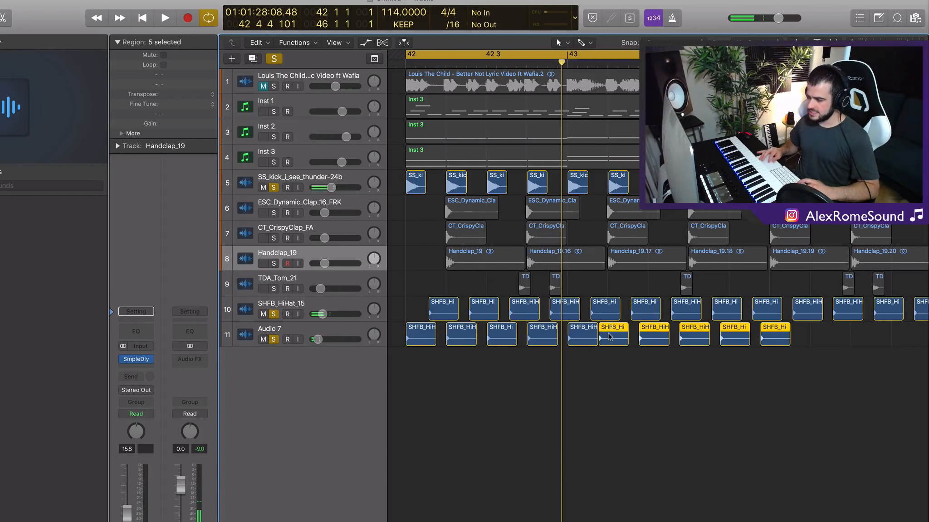
click(609, 336)
scroll(610, 338, down, 10)
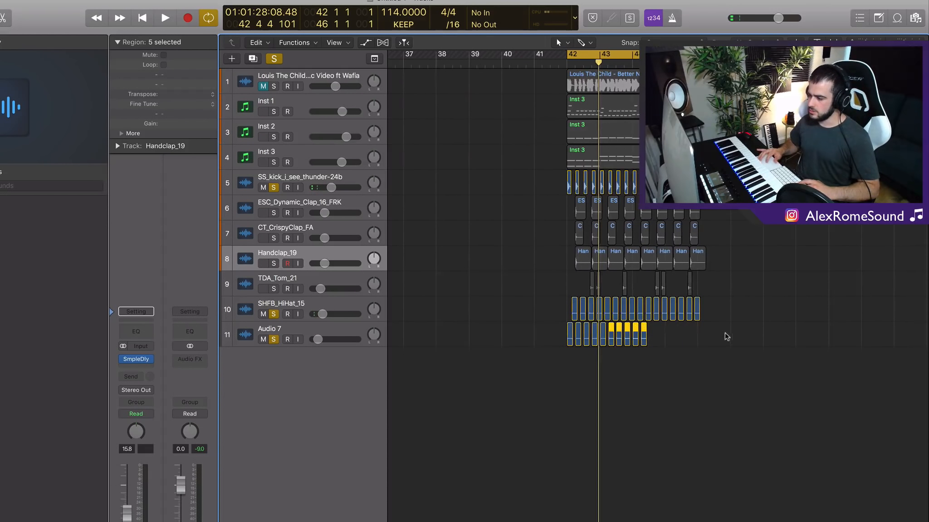
drag(726, 337, 551, 345)
key(super+r)
scroll(653, 340, up, 10)
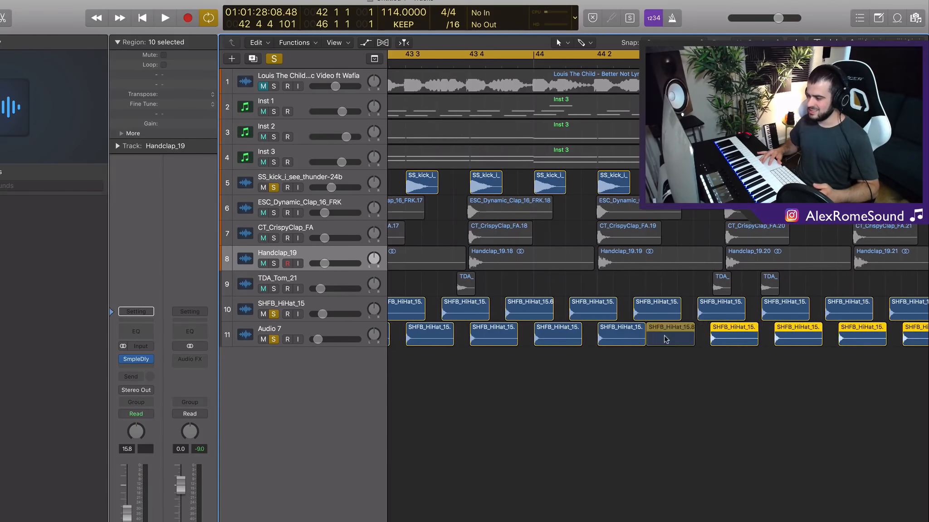
click(664, 339)
Delete the three surplus Audio 7 hi-hat regions at the end of the row, beyond the start of bar 46
scroll(677, 338, down, 10)
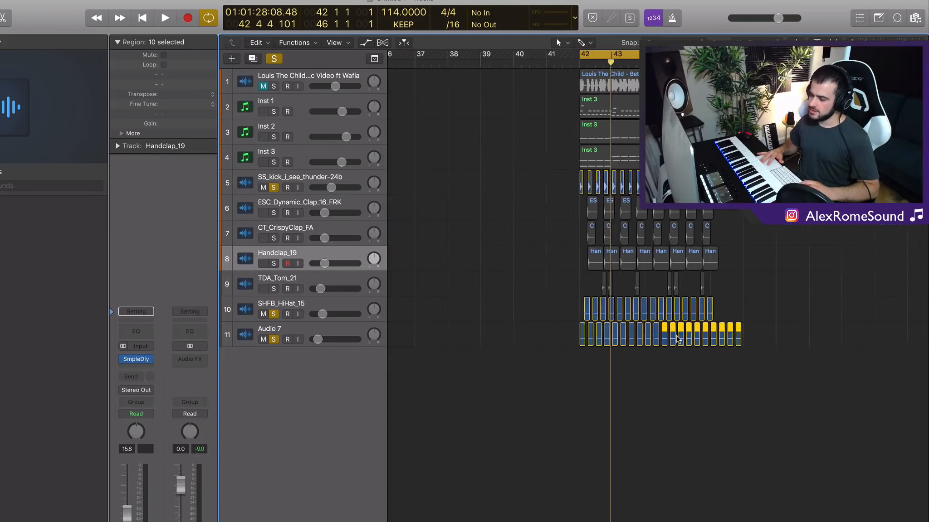
scroll(677, 339, right, 3)
drag(733, 331, 652, 333)
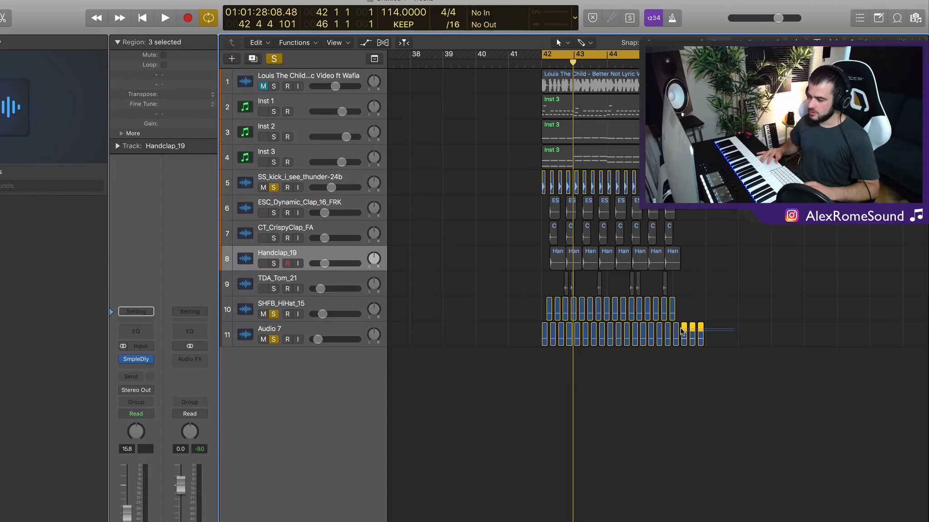
key(Delete)
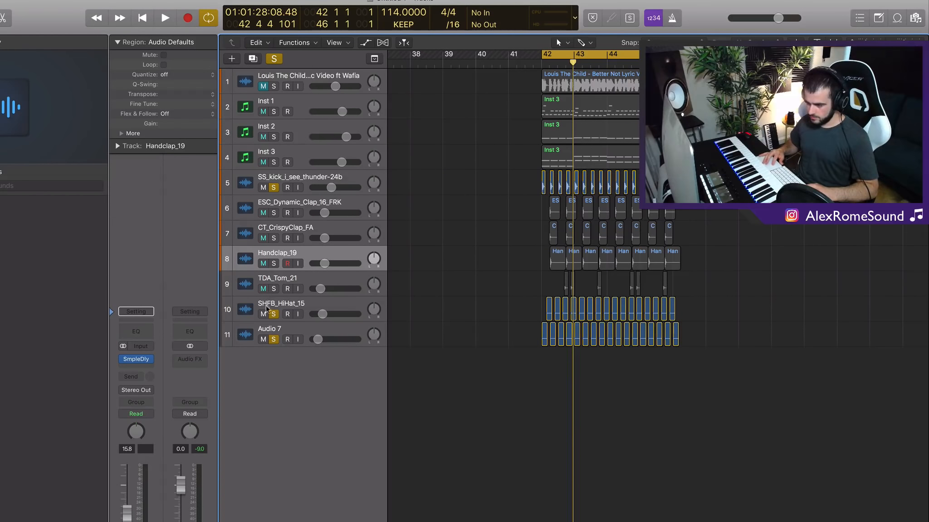
Unsolo Audio 7, SHFB_HiHat_15 and the kick, and play the full arrangement from bar 42
click(274, 339)
click(274, 314)
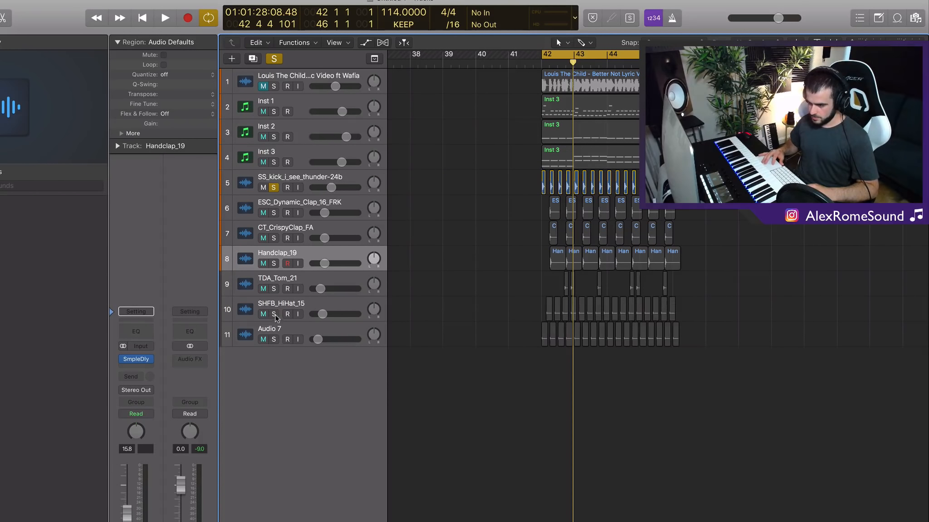
click(274, 188)
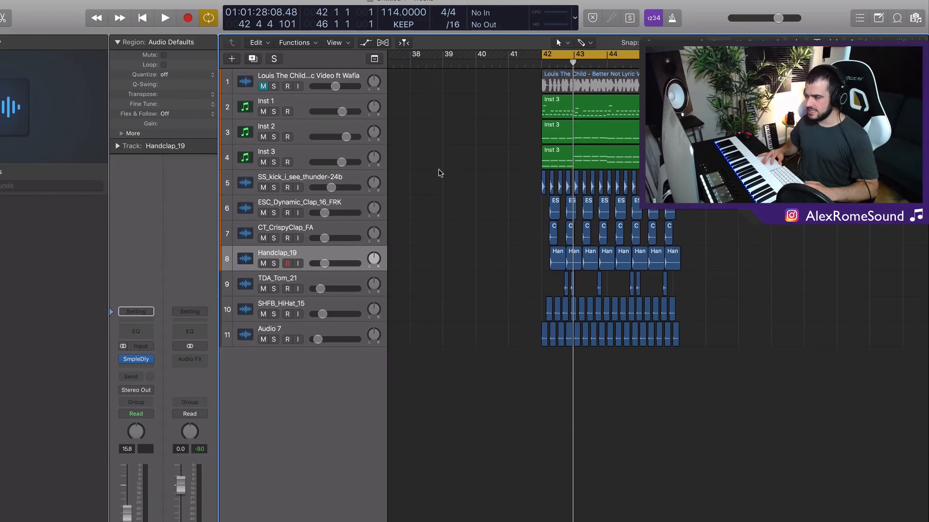
key(space)
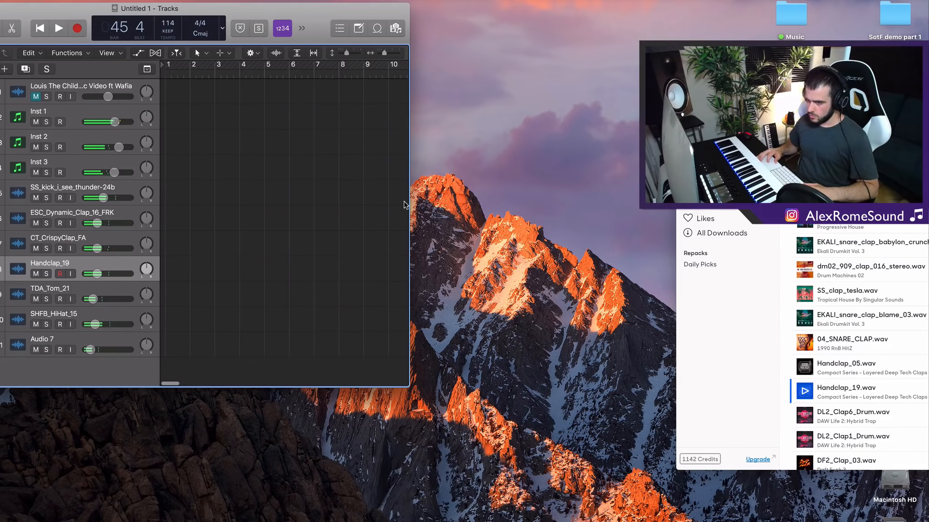
Reposition and enlarge the project window, framing the arrangement in bars 42 to 45
drag(11, 10, 1, 0)
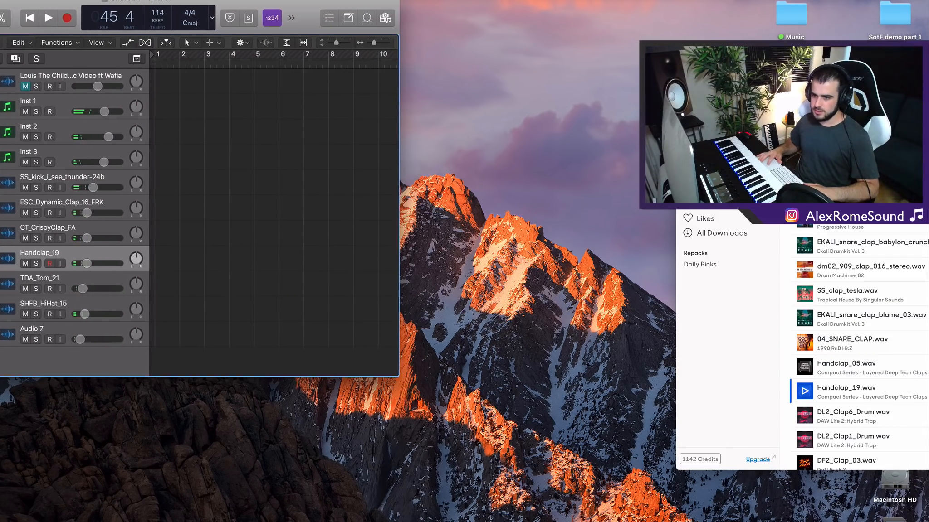
double_click(407, 379)
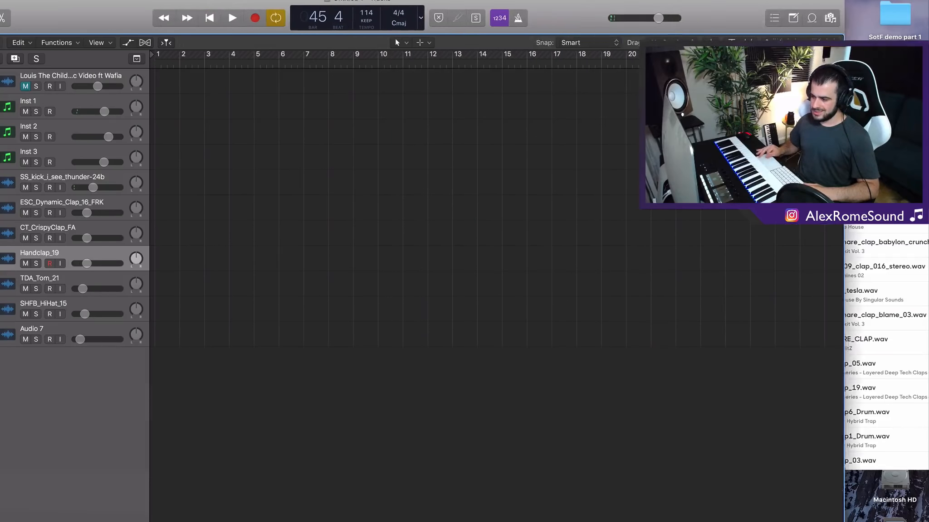
scroll(613, 423, down, 8)
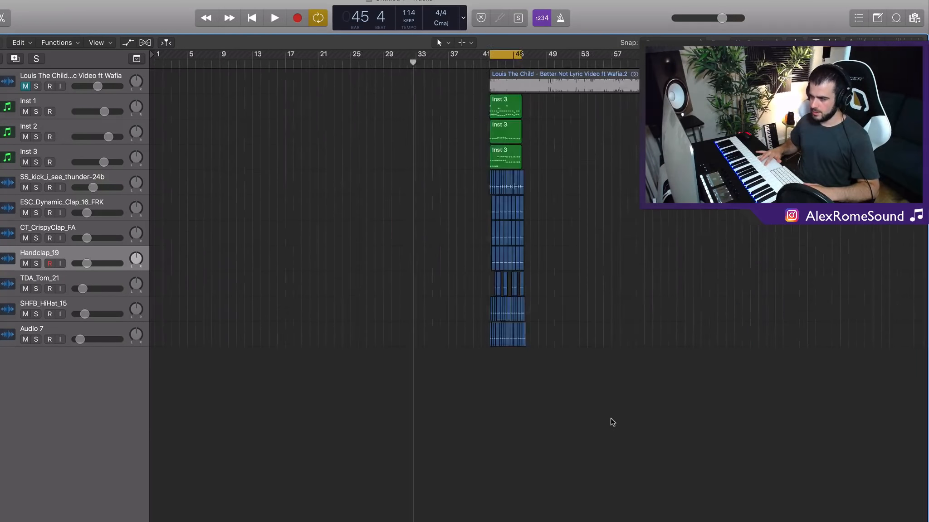
scroll(410, 302, up, 5)
scroll(410, 302, up, 5)
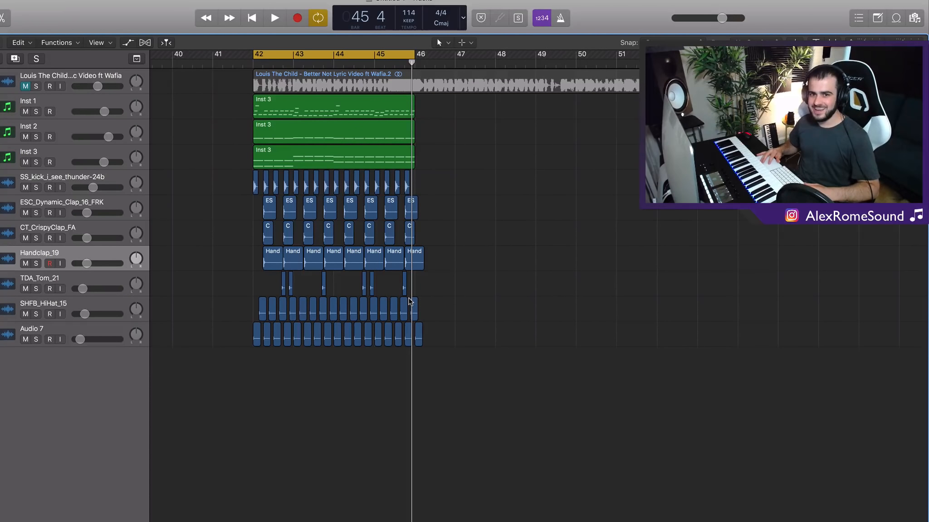
Select all the instrument and drum regions in bars 42 to 45, leaving out the Louis The Child reference audio
scroll(409, 302, left, 3)
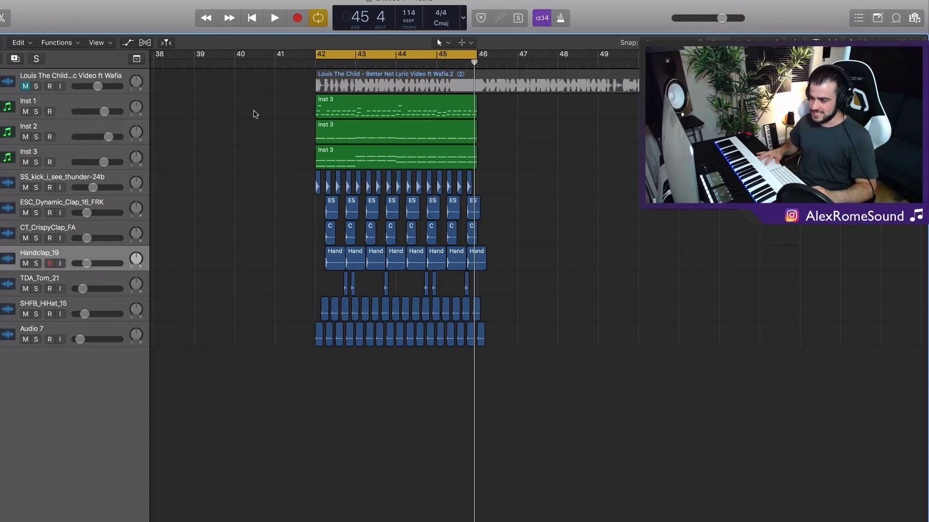
mouse_move(253, 113)
mouse_down()
mouse_move(539, 367)
mouse_move(549, 357)
mouse_move(273, 151)
mouse_move(270, 118)
mouse_up()
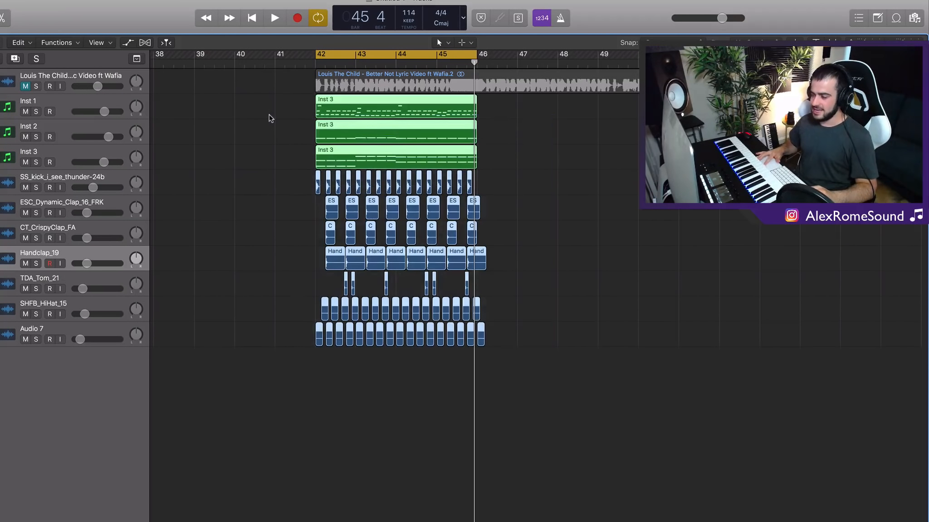